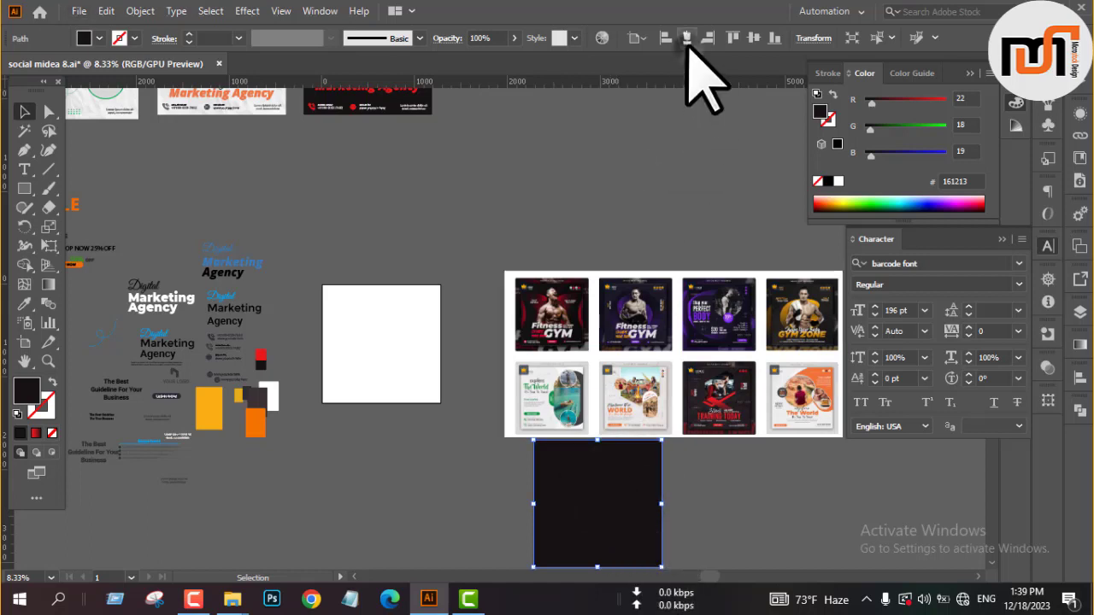
Center the black square on the artboard horizontally and vertically, and change its fill to white
click(686, 37)
click(753, 38)
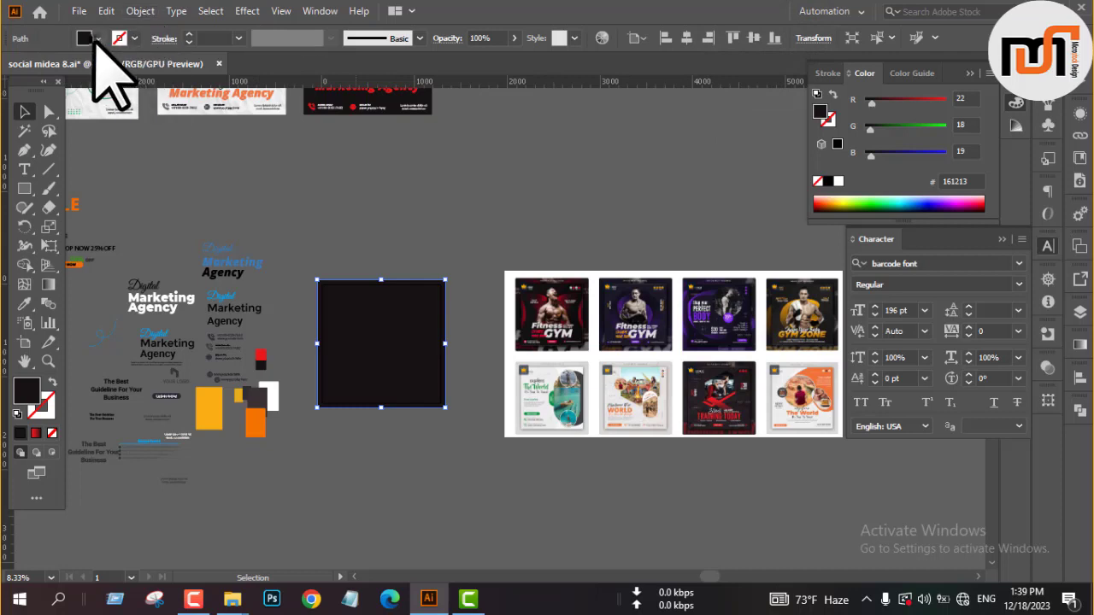
click(98, 38)
click(36, 68)
click(295, 188)
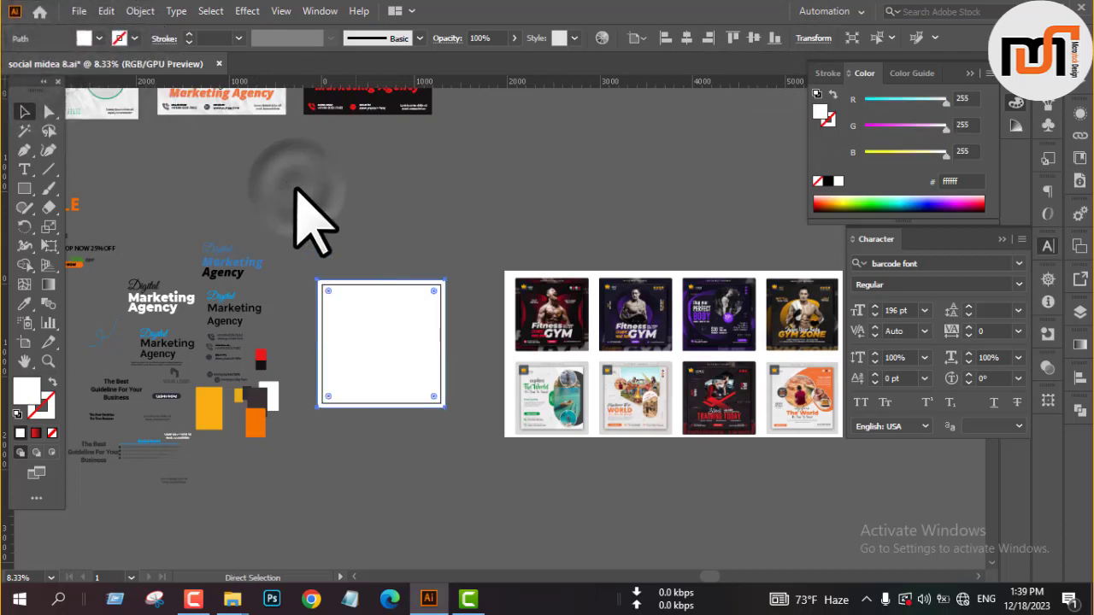
click(295, 188)
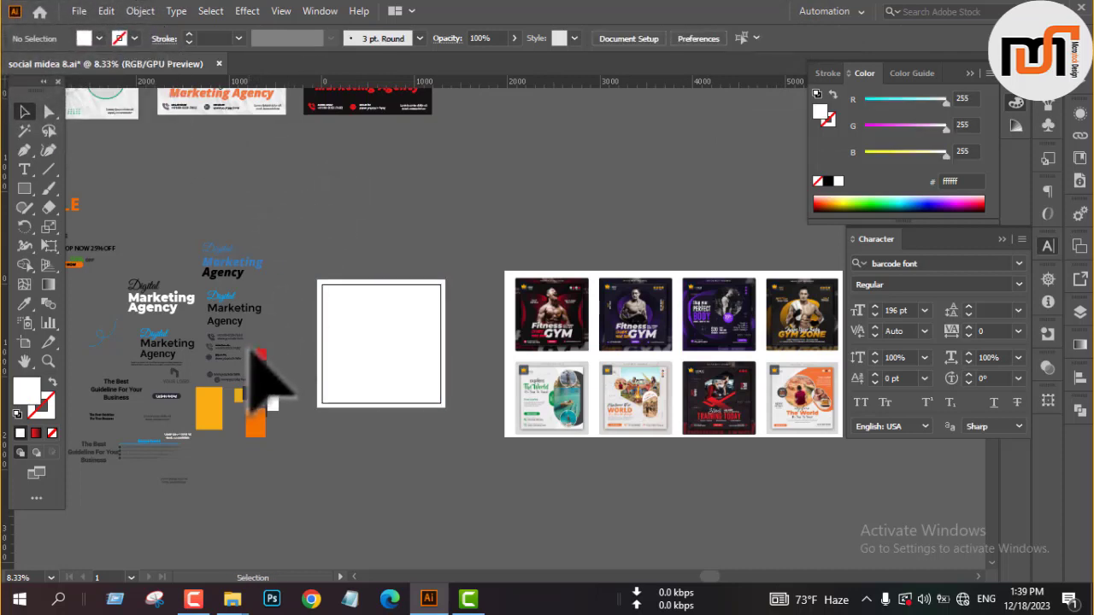
Delete the small red and black swatches beside the artboard
drag(249, 349, 270, 367)
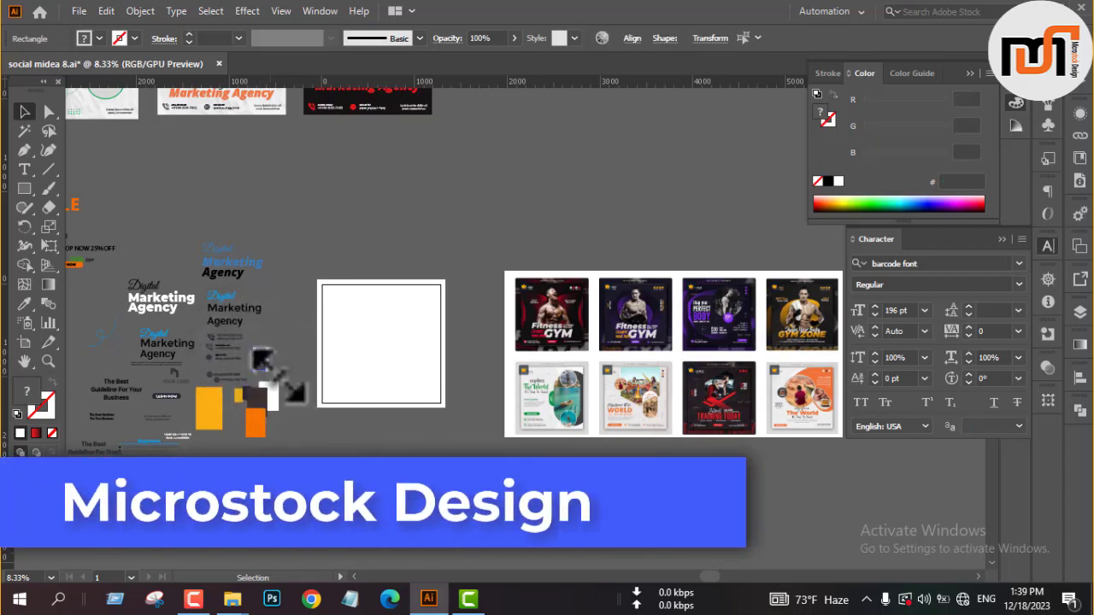
click(246, 373)
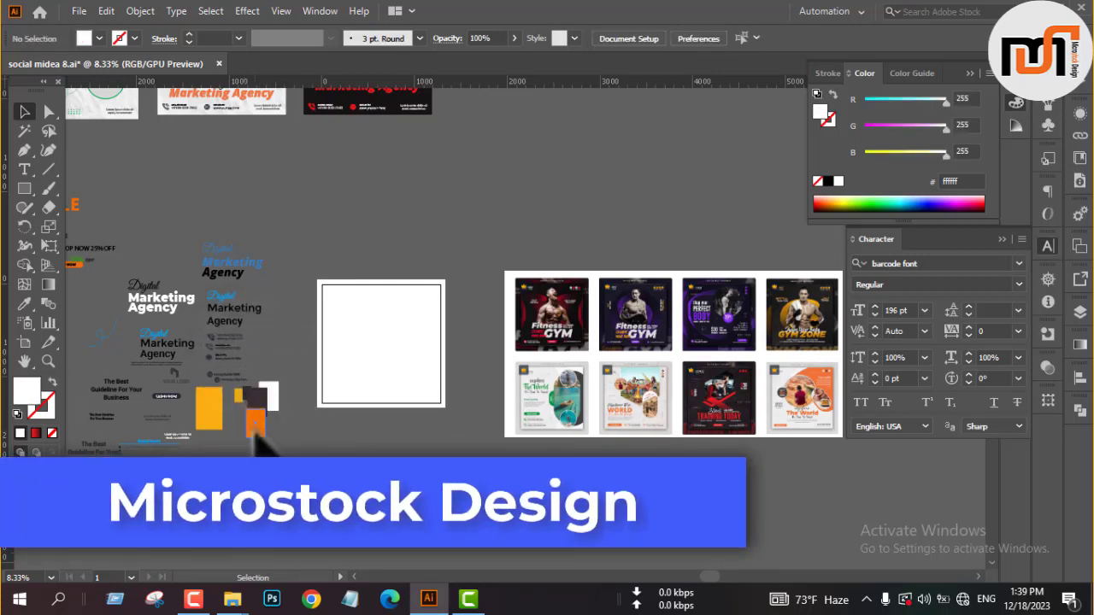
Move the white swatch rectangle onto the orange travel post in the reference image and bring it forward
click(270, 395)
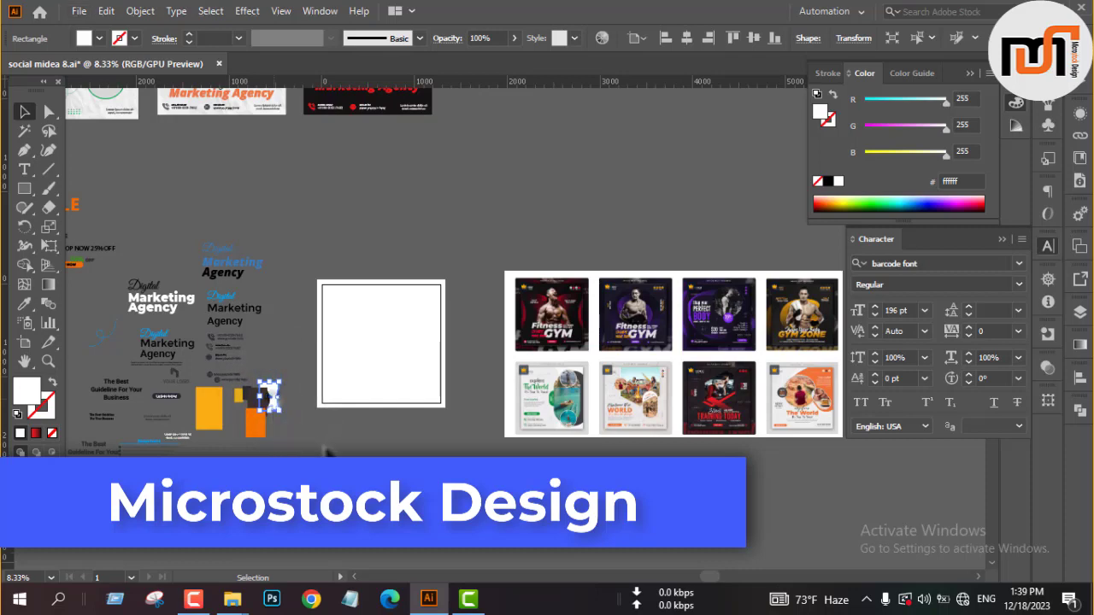
drag(272, 398, 807, 388)
scroll(828, 386, up, 5)
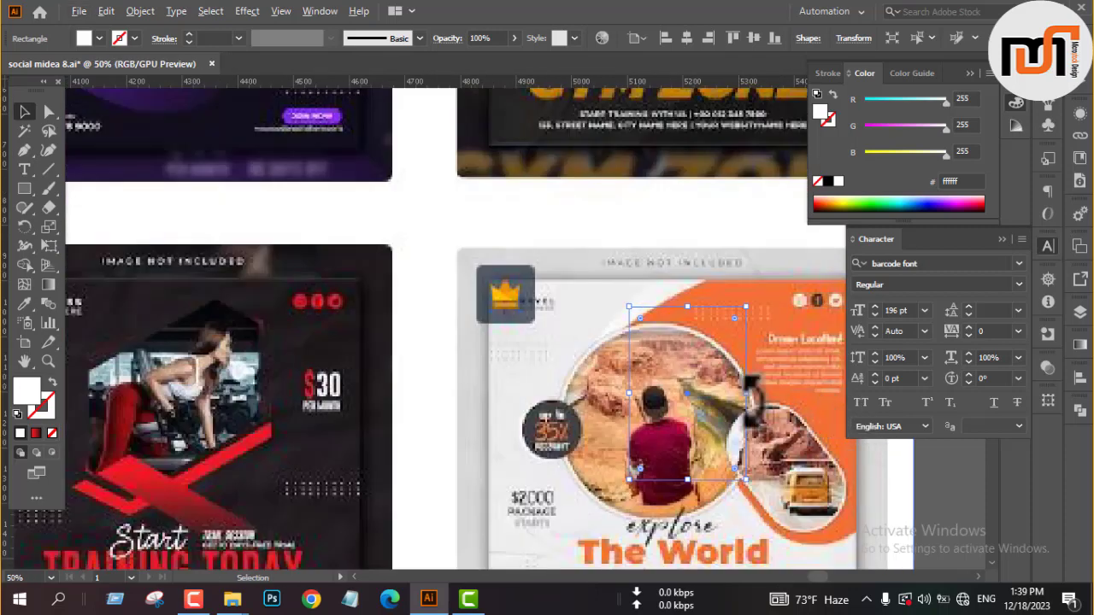
right_click(636, 443)
mouse_move(698, 360)
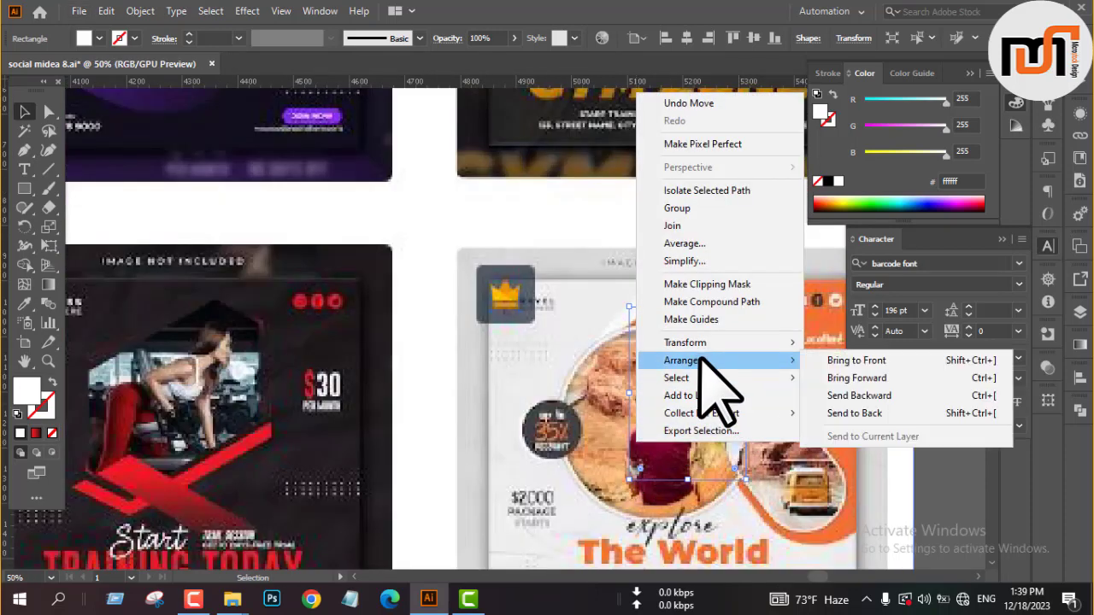
click(819, 376)
Recolor the white swatch by sampling the orange background of the travel post with the Eyedropper
key(i)
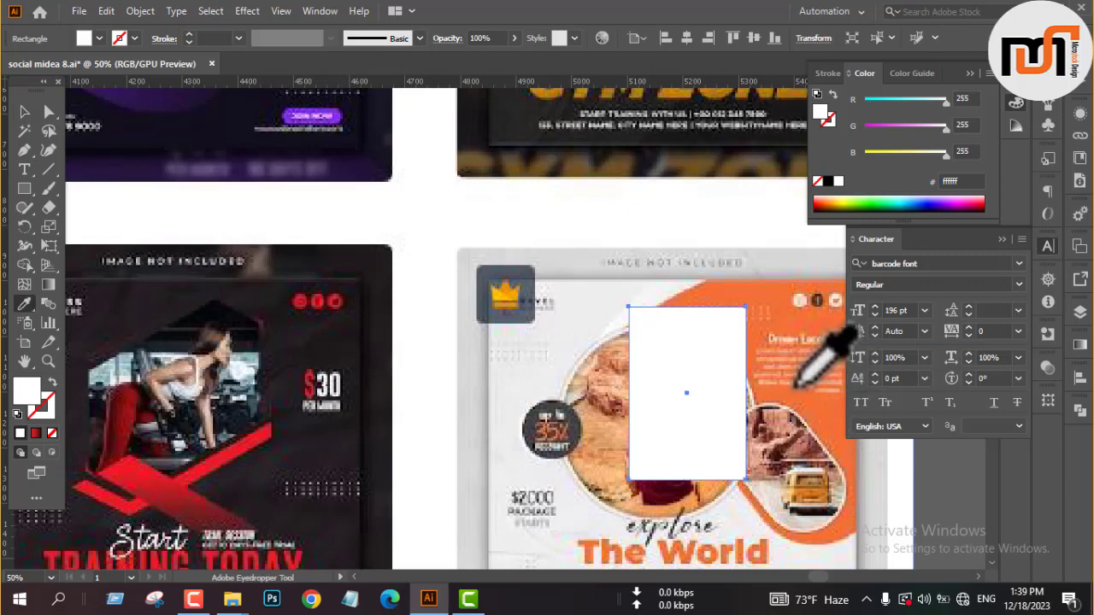
click(802, 378)
key(v)
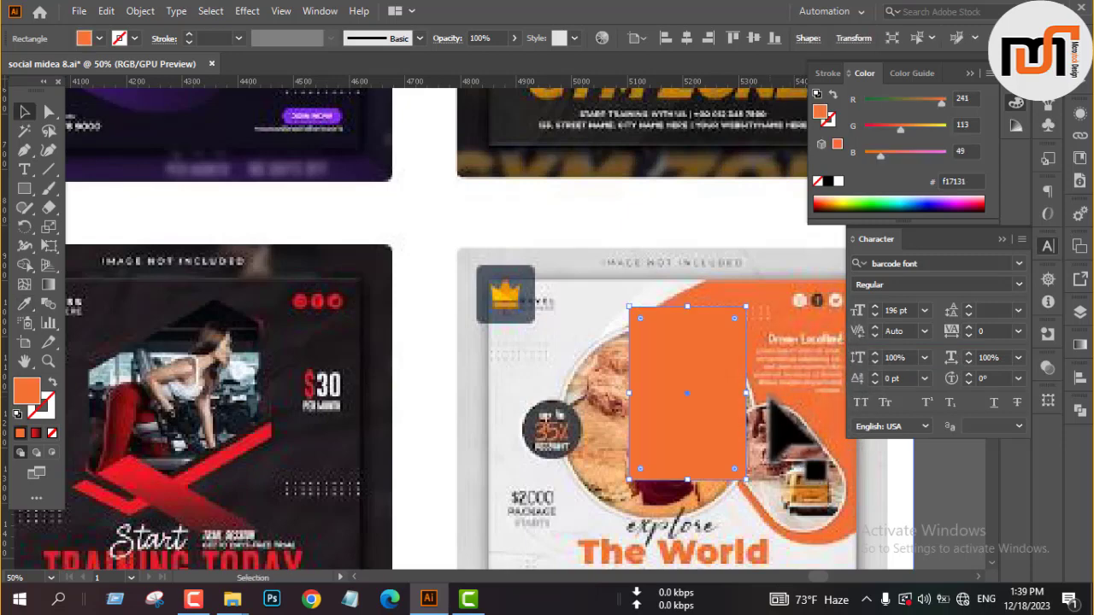
Cut the orange swatch from the reference image, paste it near the artboard, and place it just outside the artboard's left edge
key(Delete)
scroll(786, 416, down, 5)
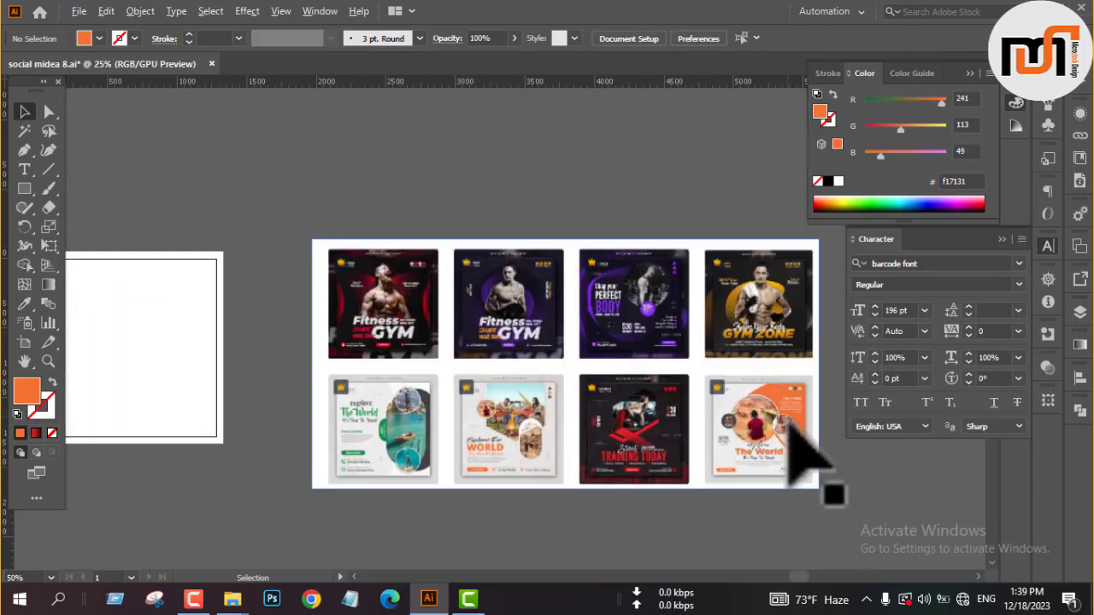
drag(355, 318, 394, 338)
scroll(412, 385, up, 4)
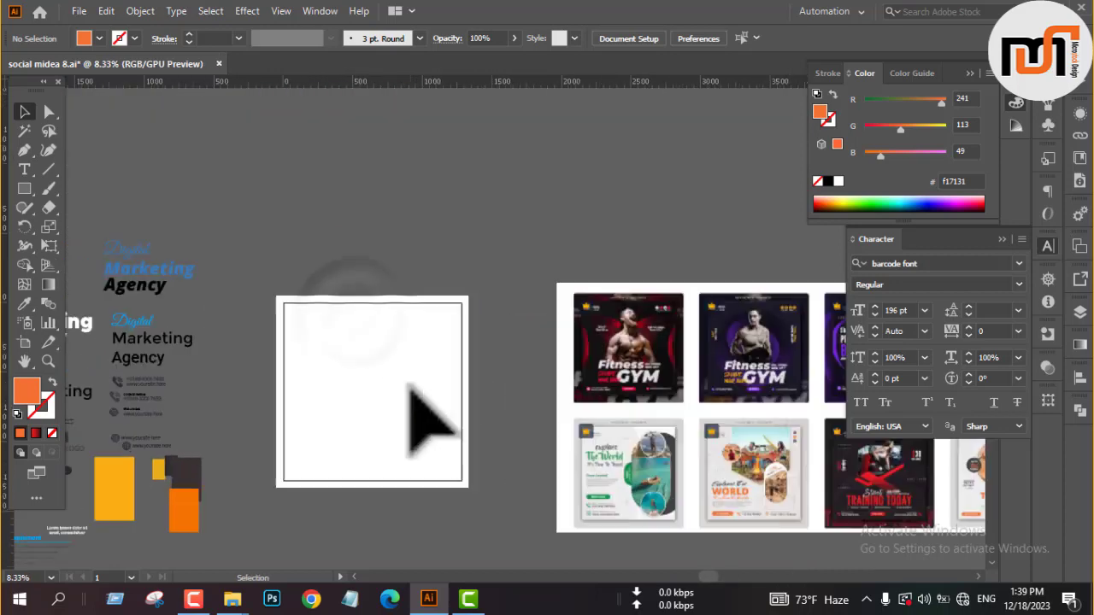
scroll(458, 370, down, 1)
drag(410, 414, 529, 376)
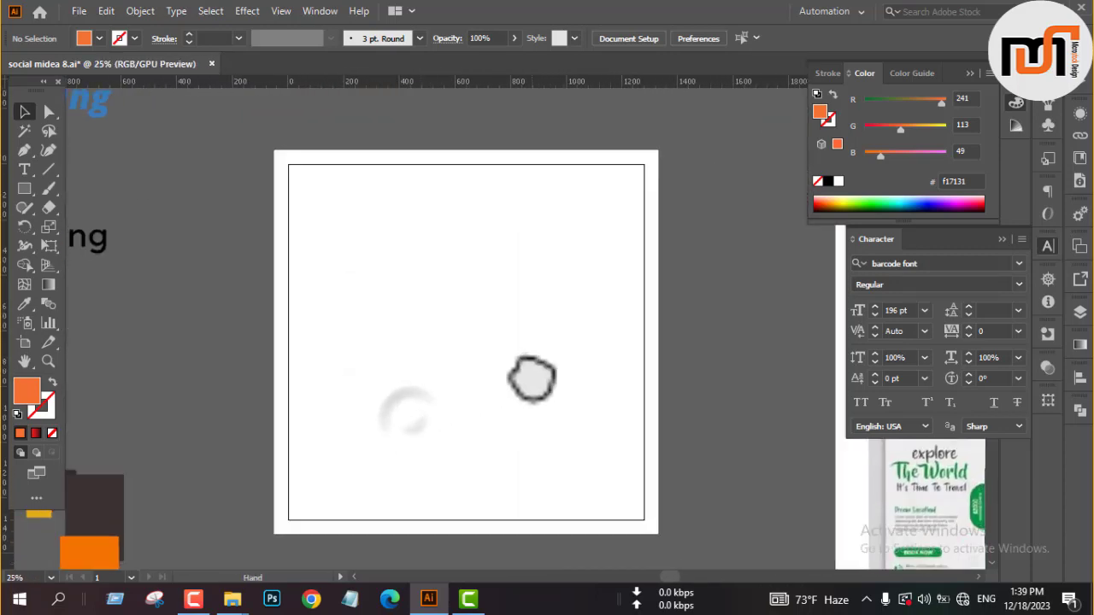
key(ctrl+z)
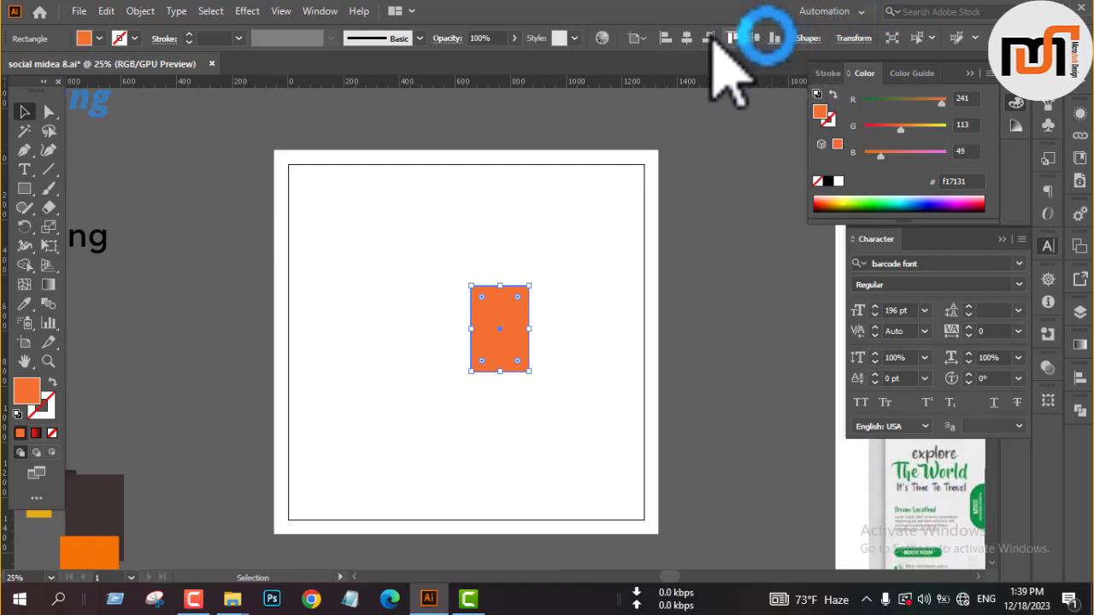
drag(508, 342, 207, 352)
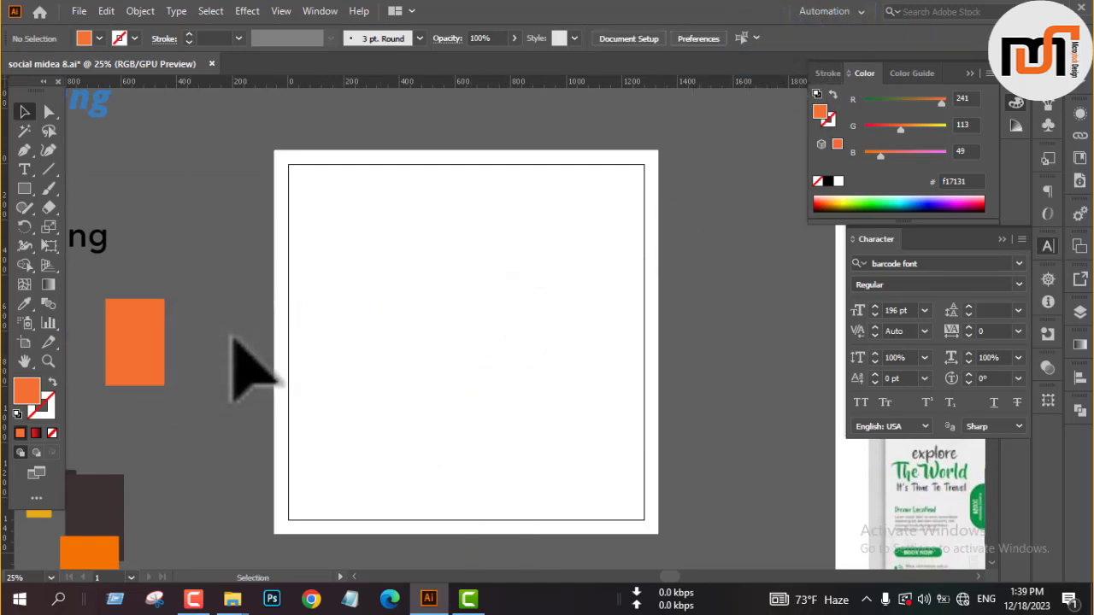
Draw a large orange square overlapping the artboard's upper-right corner
key(m)
drag(491, 135, 807, 451)
key(v)
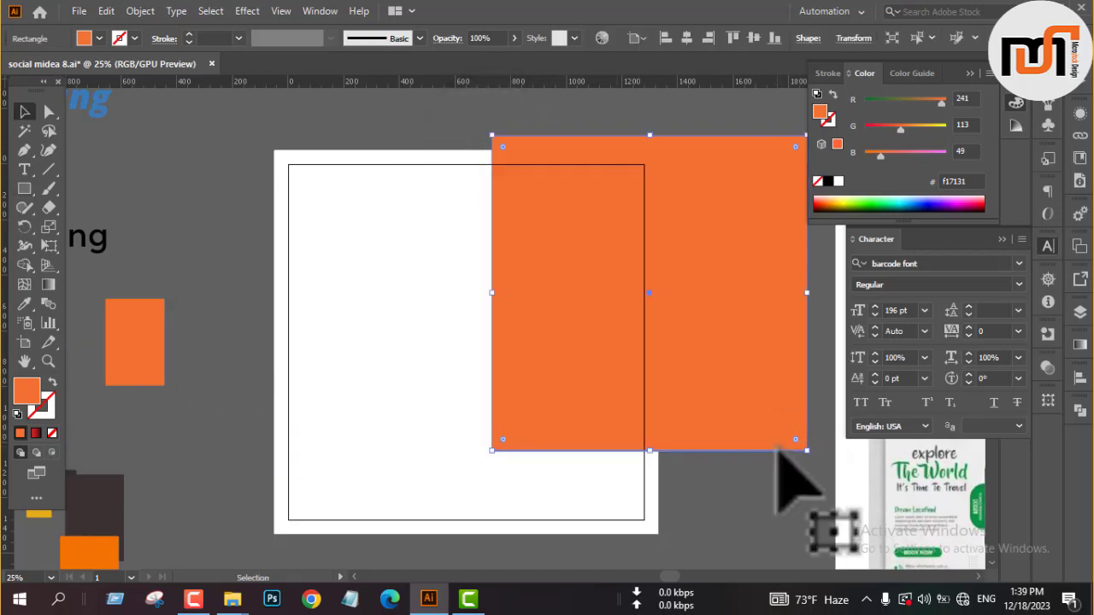
Rotate the orange square diagonally and lengthen it toward the lower right, so it covers the artboard's upper-right corner
drag(743, 470, 663, 498)
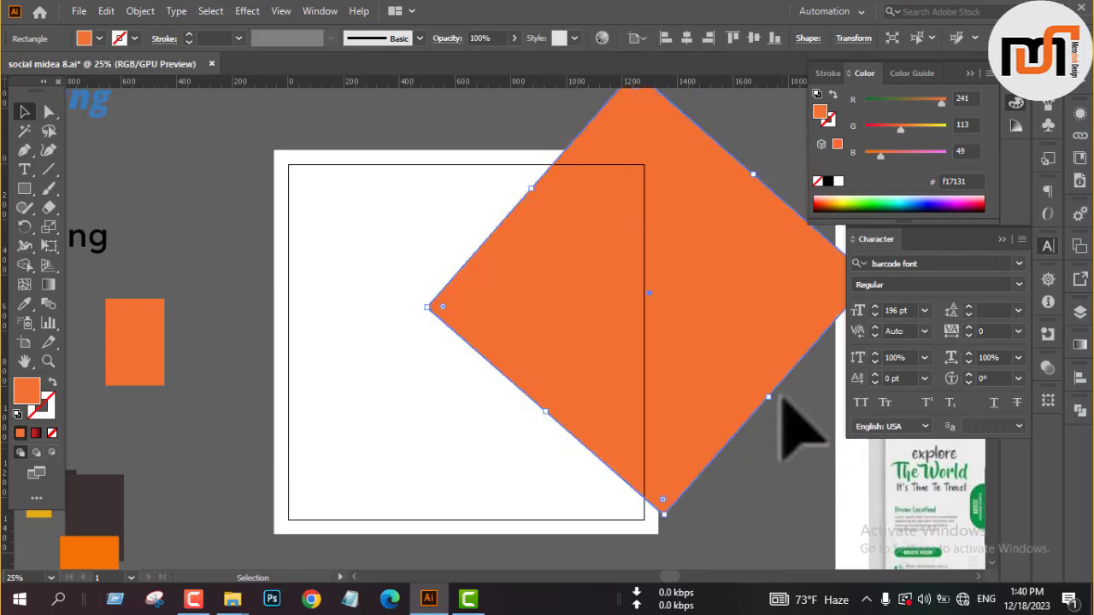
drag(770, 400, 882, 482)
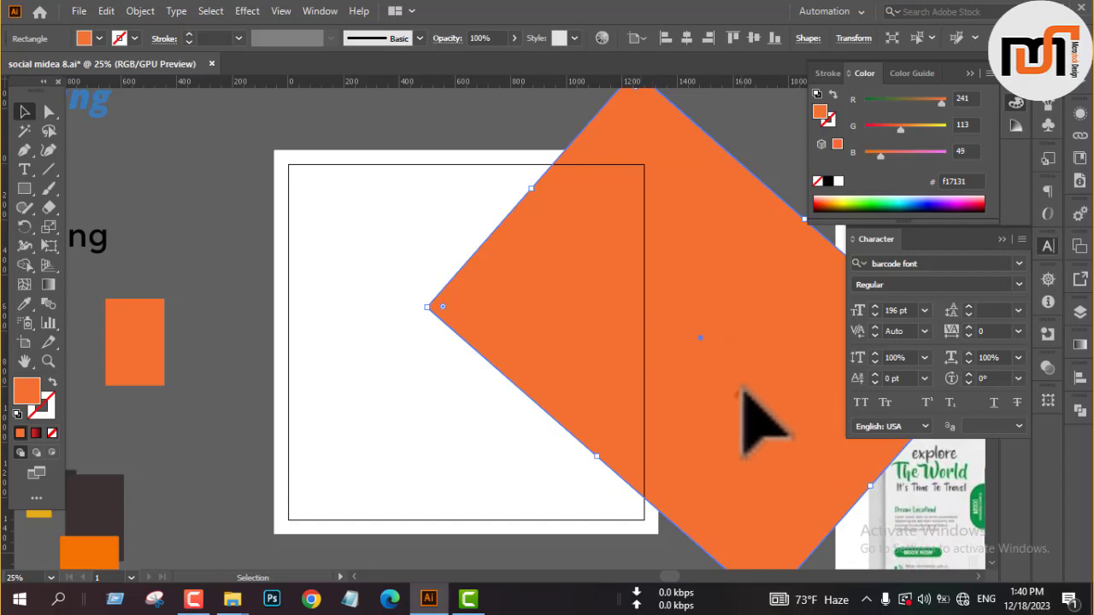
drag(740, 394, 715, 358)
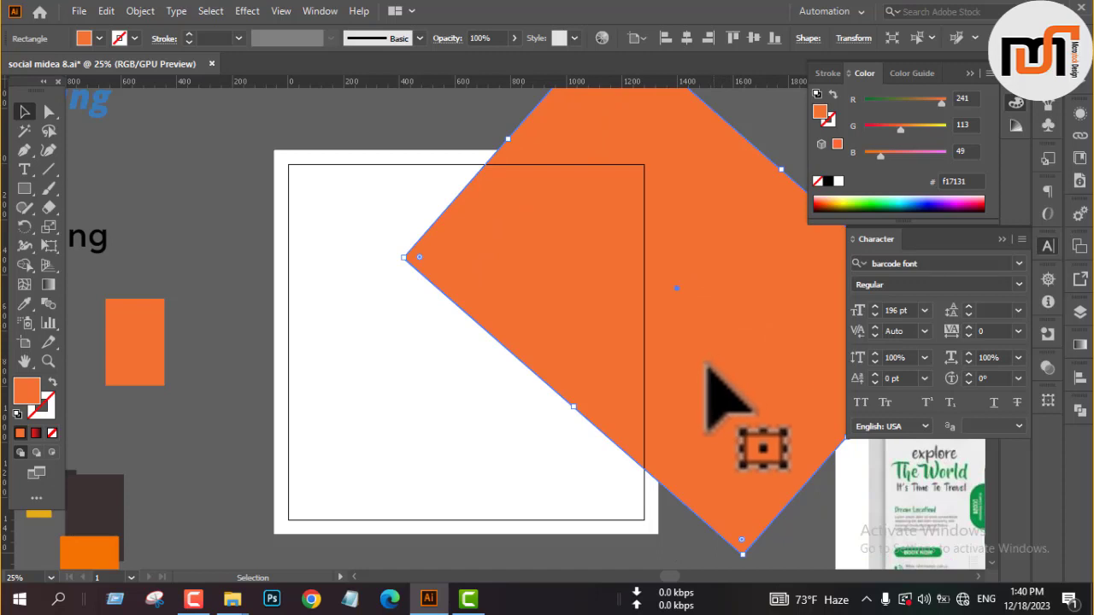
scroll(702, 397, up, 1)
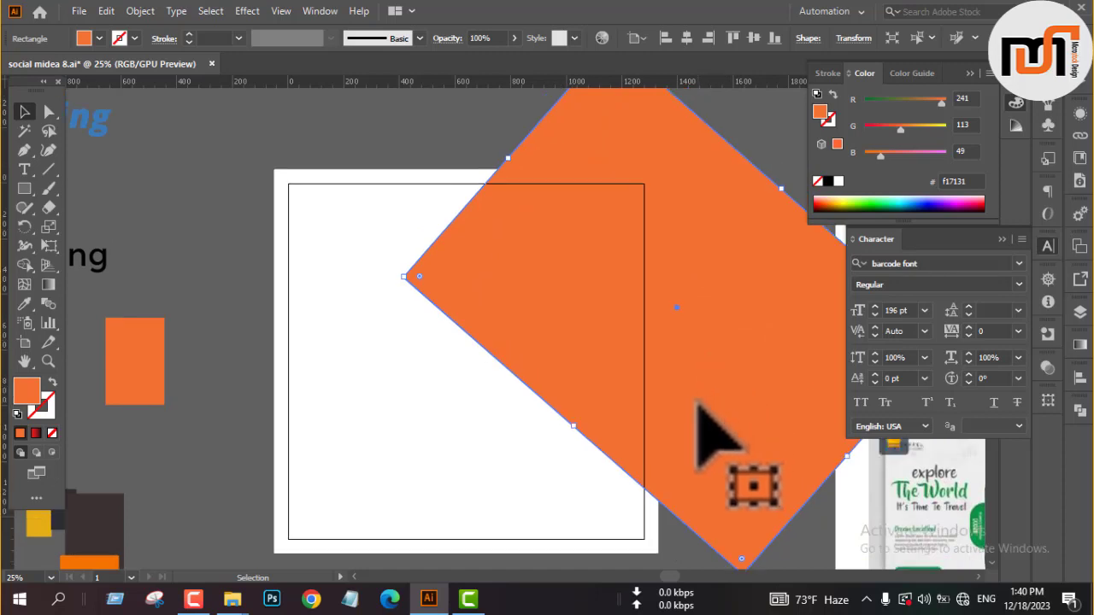
Move the leftmost corner point of the orange shape slightly upward with Direct Selection
key(a)
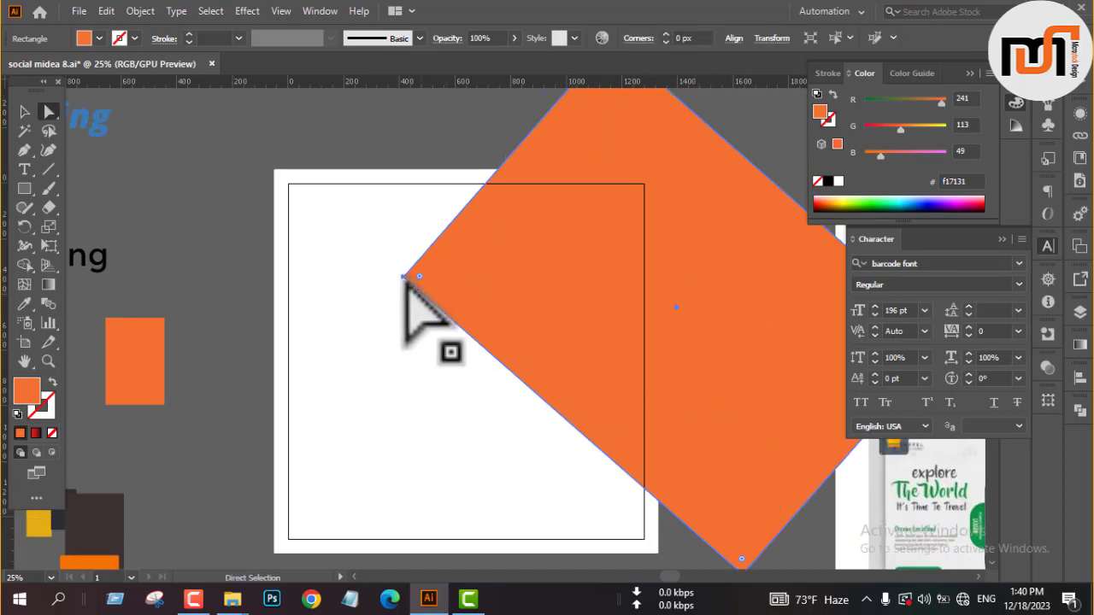
drag(404, 276, 397, 246)
key(ctrl+z)
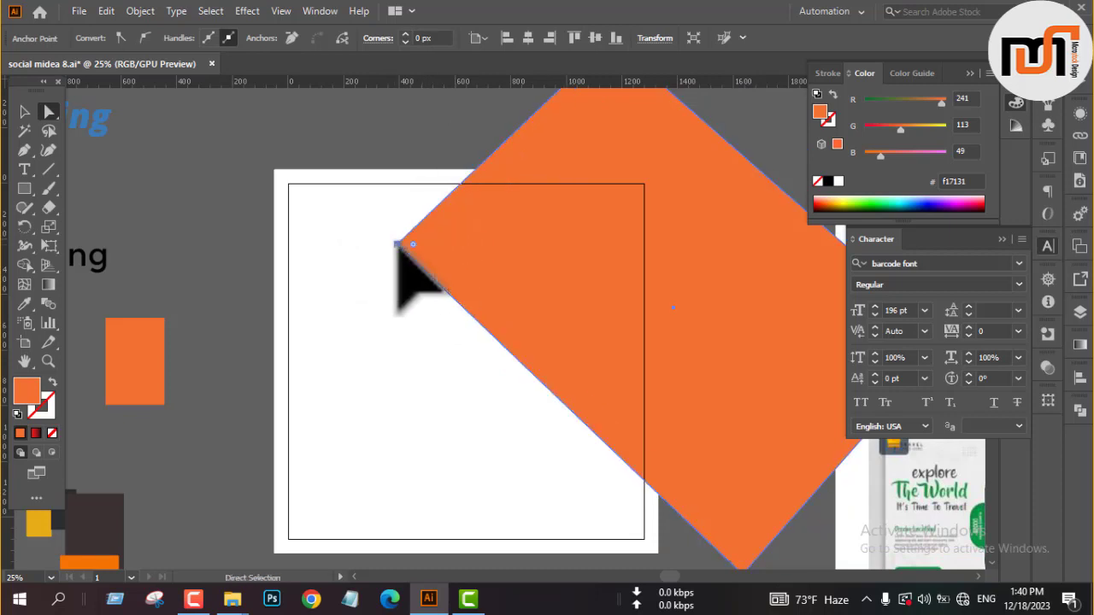
key(v)
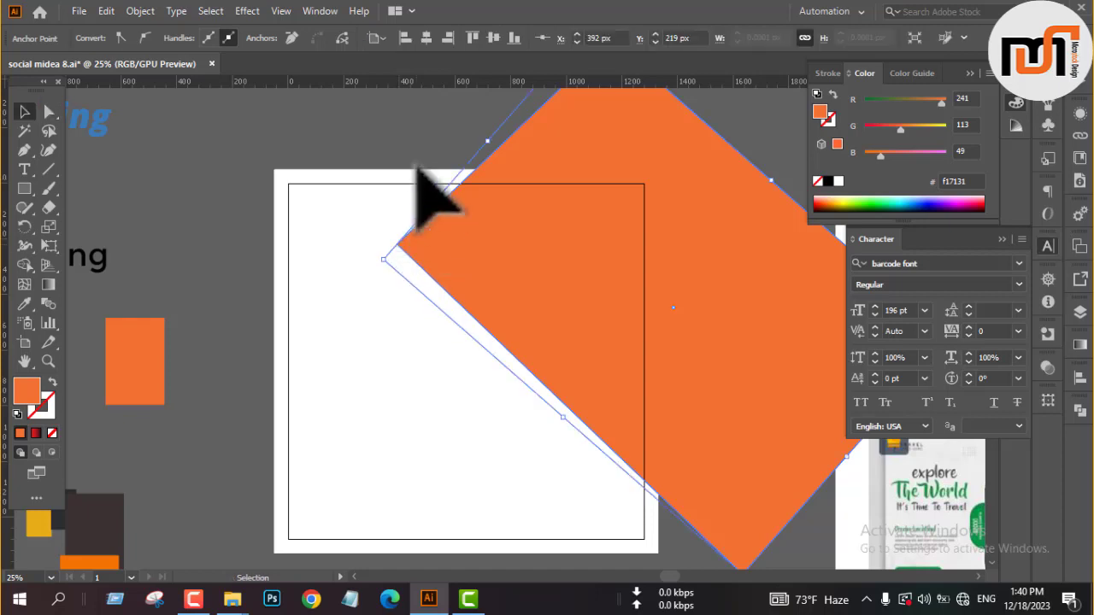
click(419, 156)
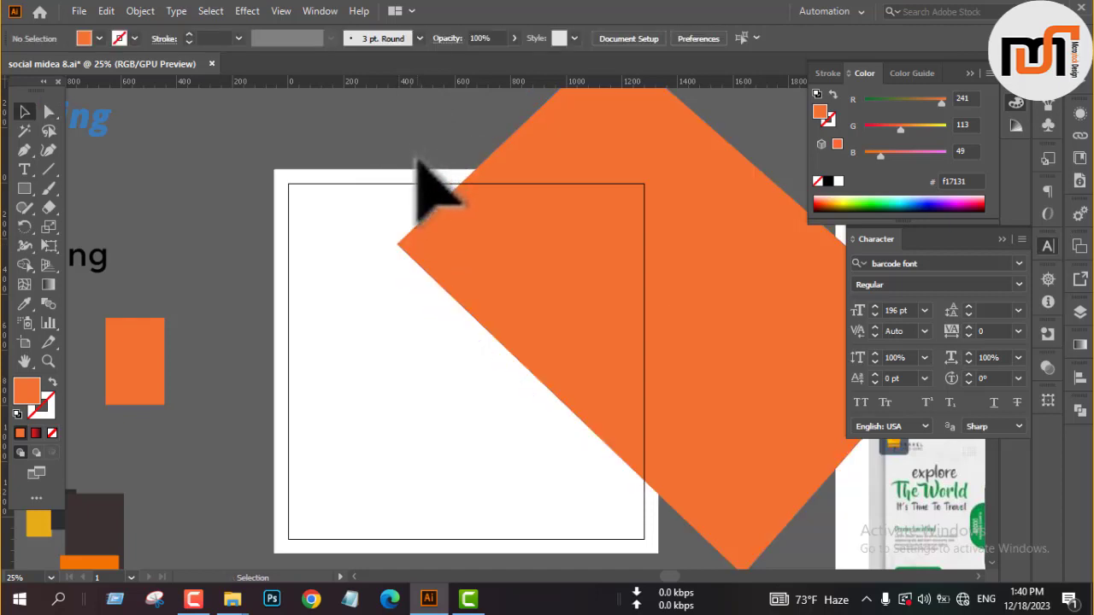
Draw an orange circle over the lower-left edge of the diagonal shape, using the orange travel post as reference
scroll(414, 323, down, 3)
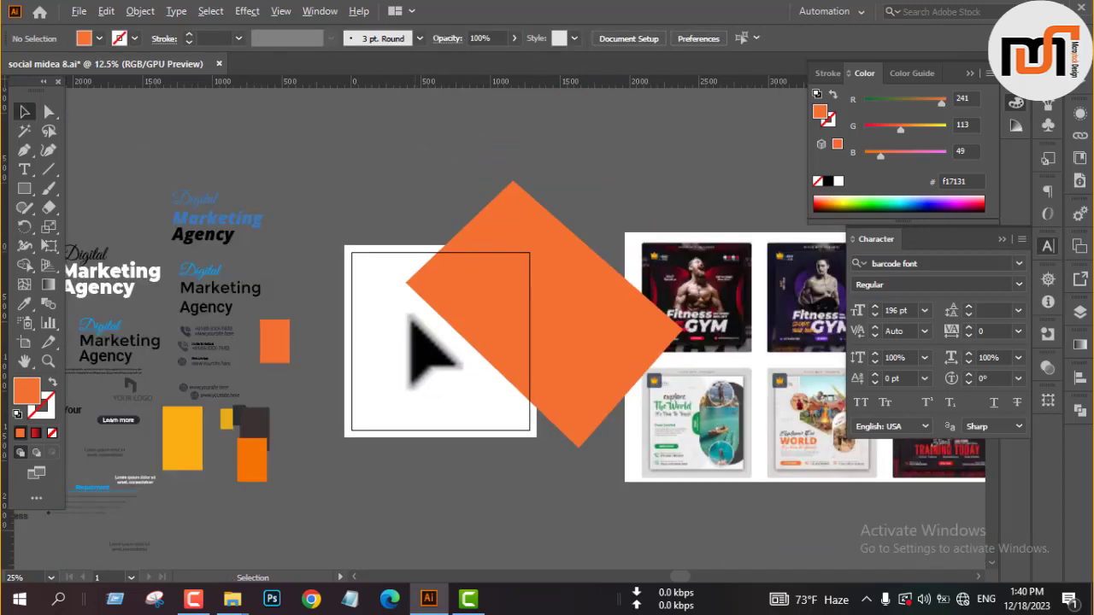
drag(632, 415, 443, 389)
scroll(696, 365, up, 6)
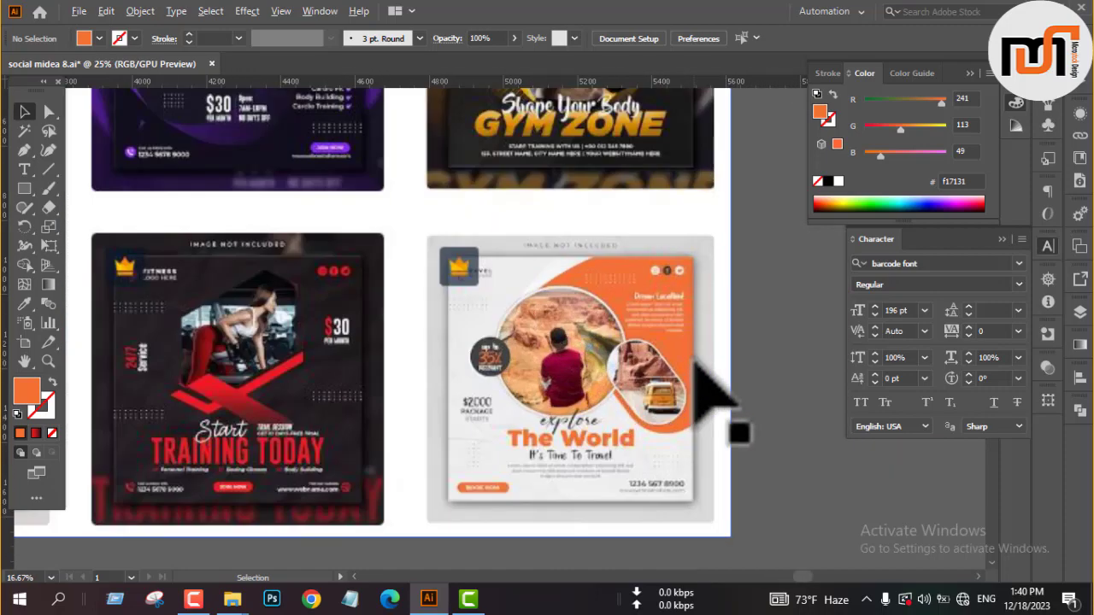
scroll(696, 354, down, 2)
drag(384, 314, 822, 385)
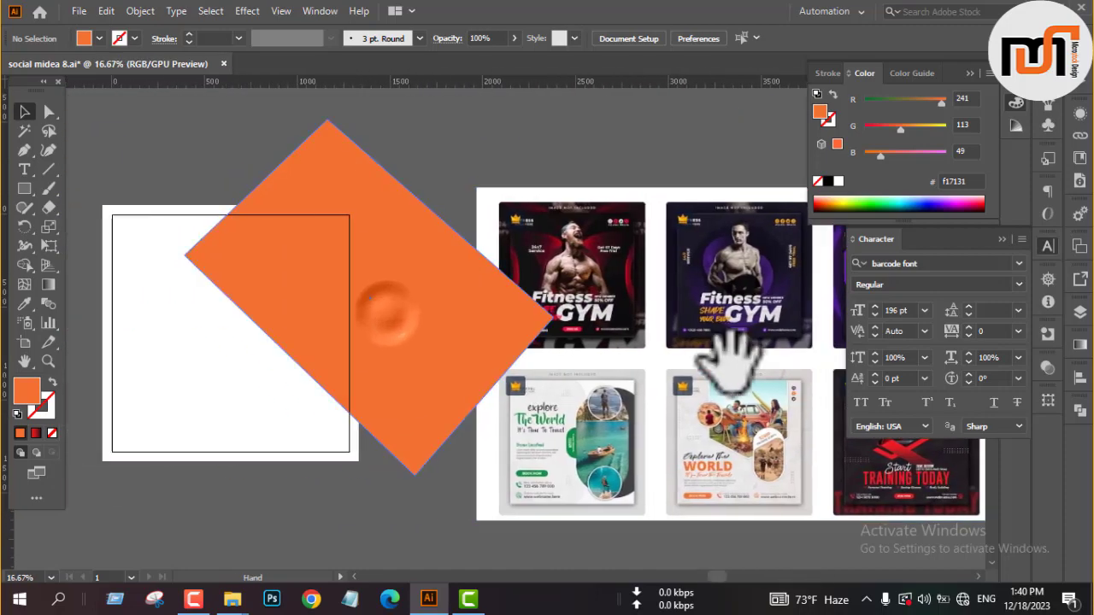
scroll(228, 296, up, 2)
drag(196, 313, 293, 317)
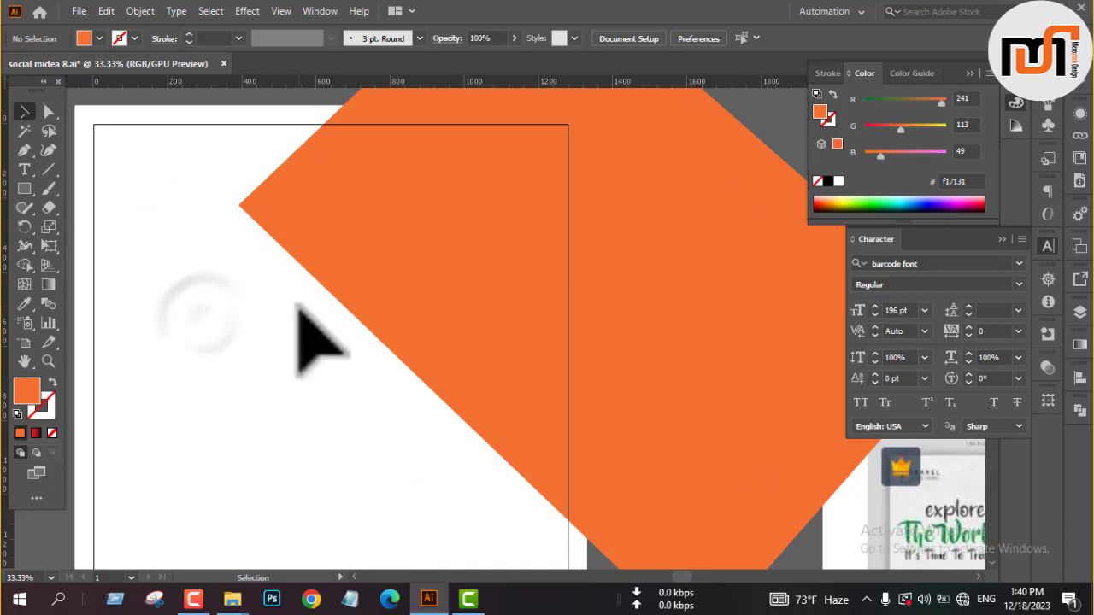
drag(230, 257, 418, 444)
key(v)
Enlarge the orange circle from its center and shift it slightly up and to the right on the artboard
scroll(282, 318, down, 3)
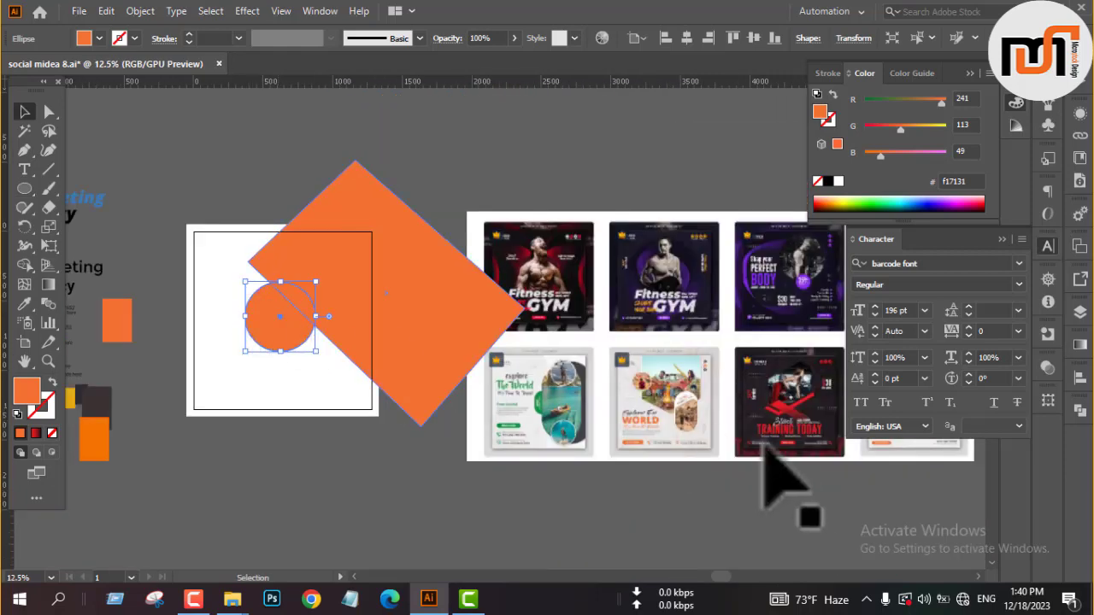
drag(727, 415, 466, 440)
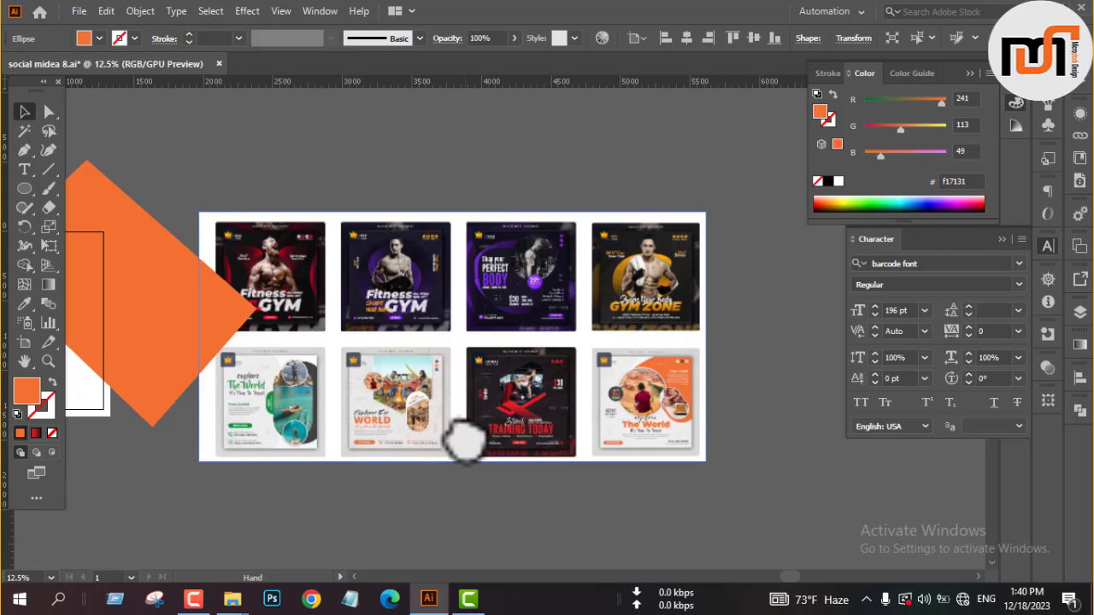
drag(464, 440, 842, 440)
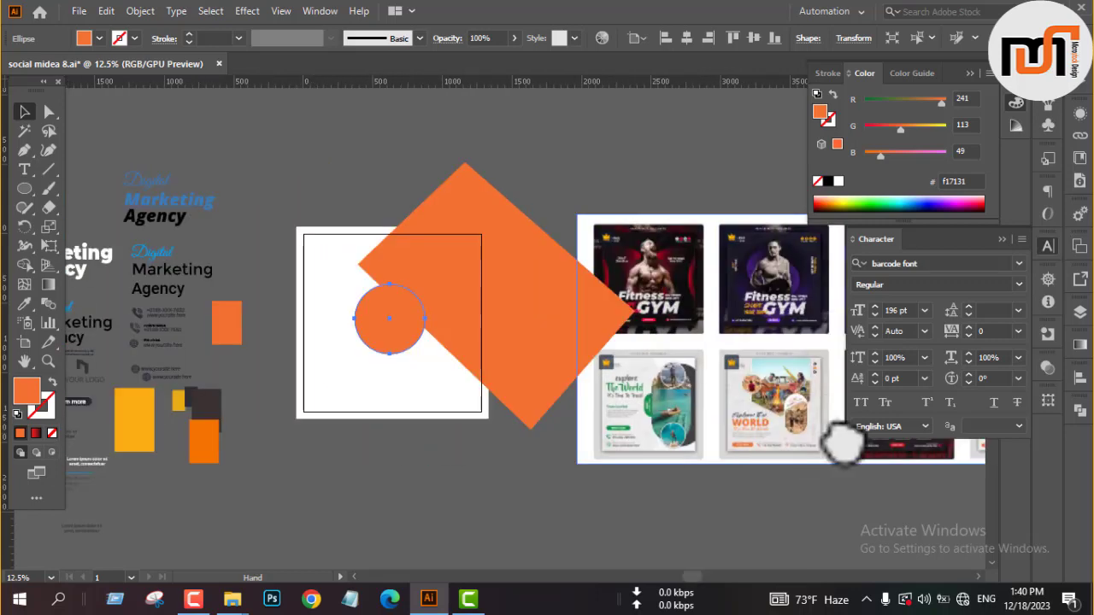
scroll(390, 317, up, 3)
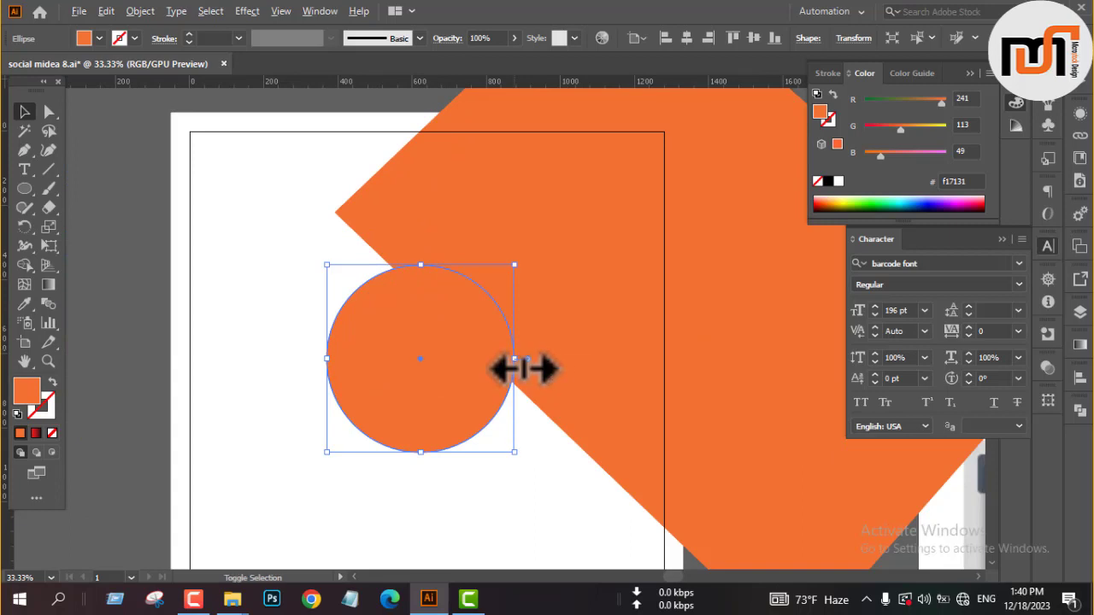
drag(523, 370, 559, 380)
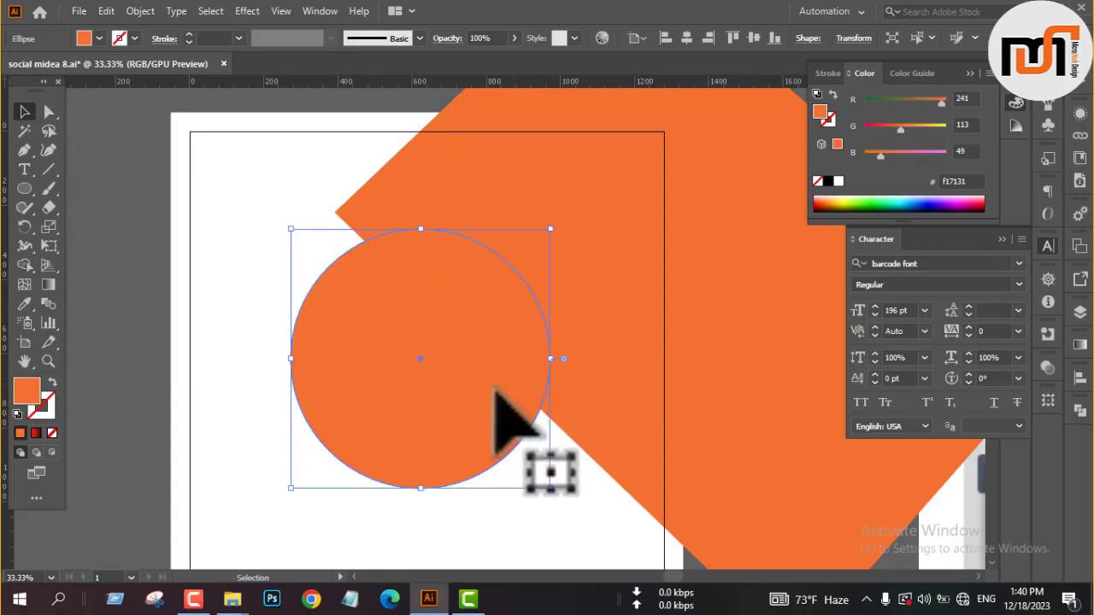
drag(489, 391, 496, 376)
scroll(541, 349, down, 1)
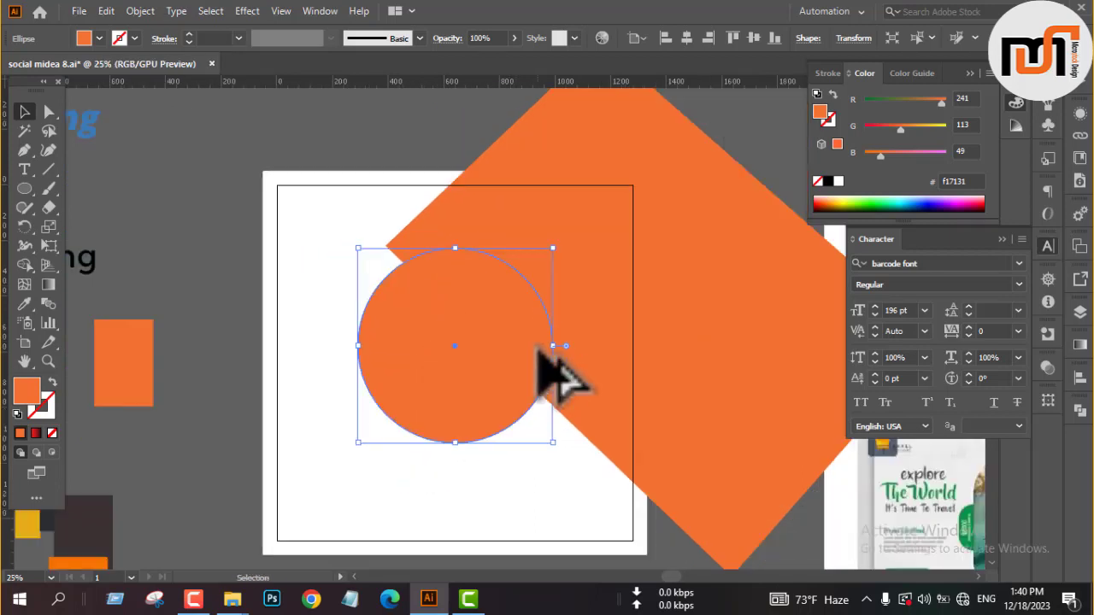
Offset the orange circle's path slightly outward and fill the larger copy with white to form a thin ring around the circle
click(141, 10)
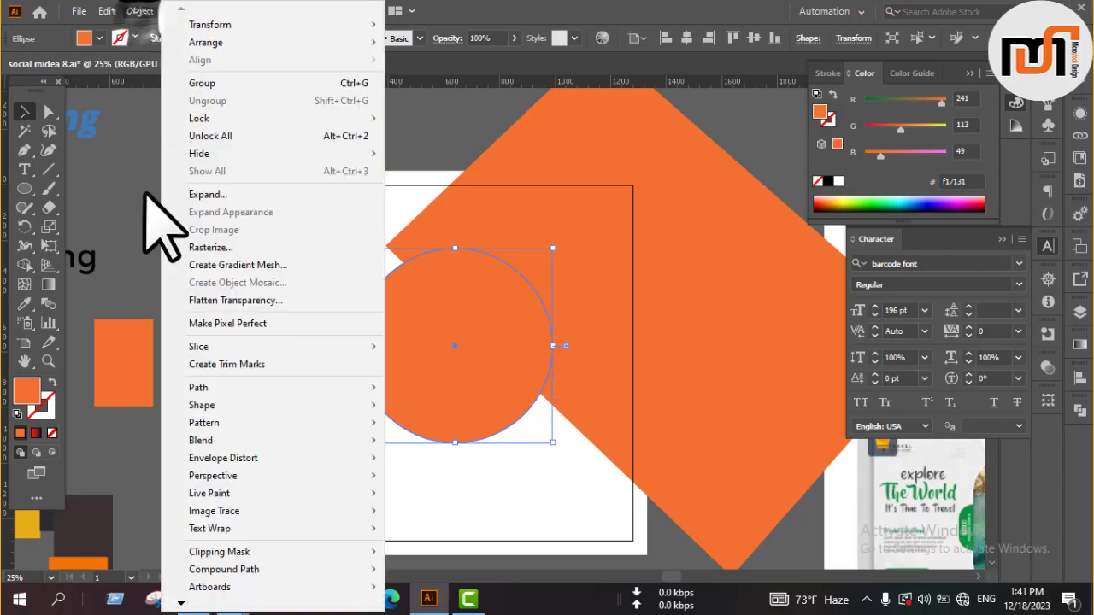
mouse_move(197, 388)
click(443, 446)
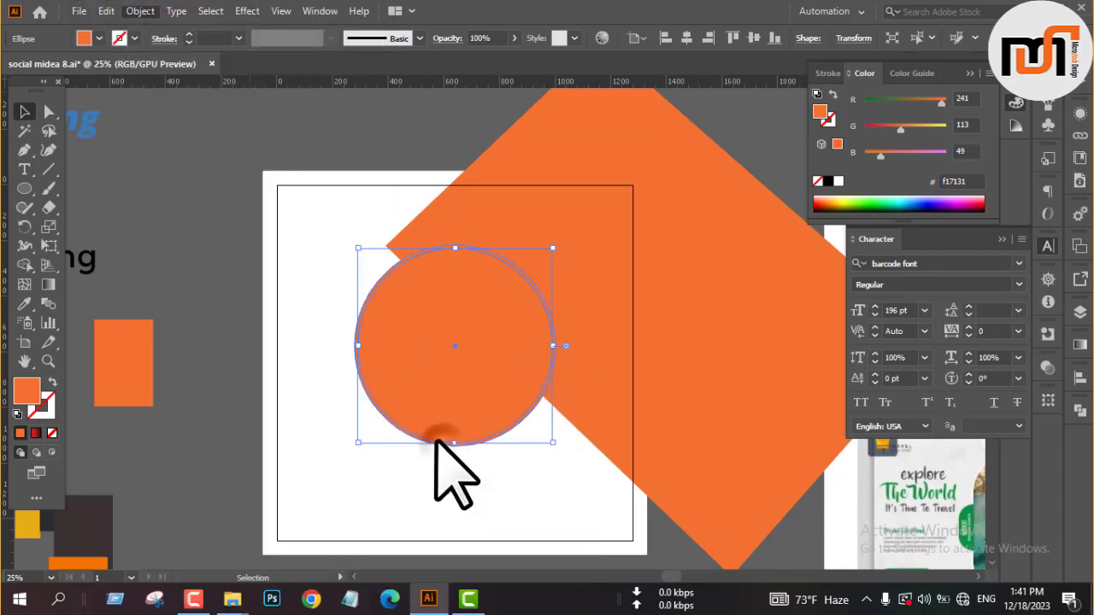
click(246, 338)
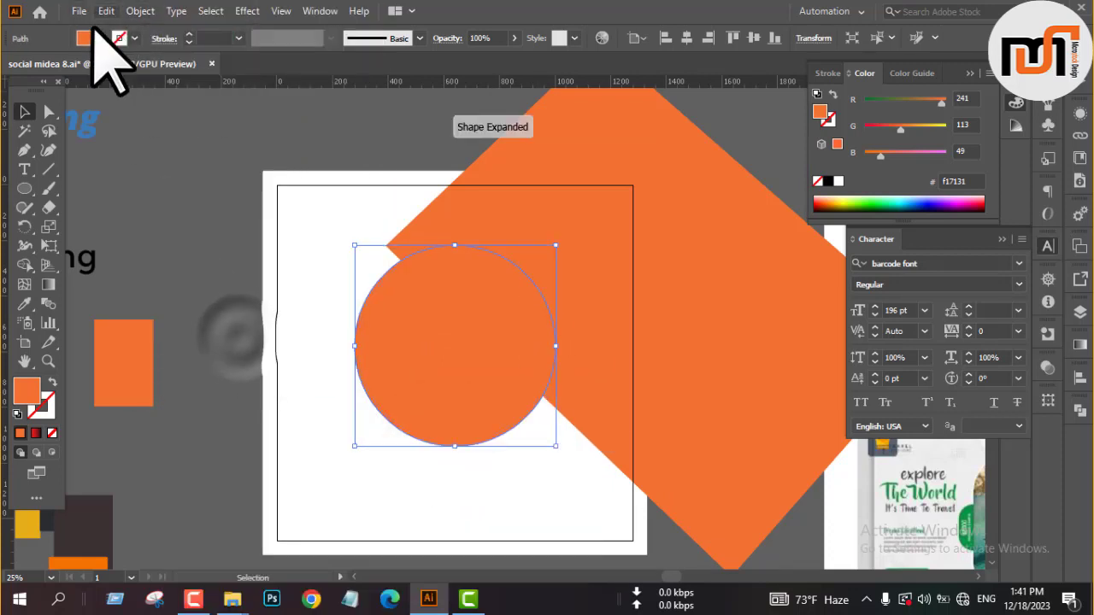
click(99, 38)
click(23, 64)
click(167, 311)
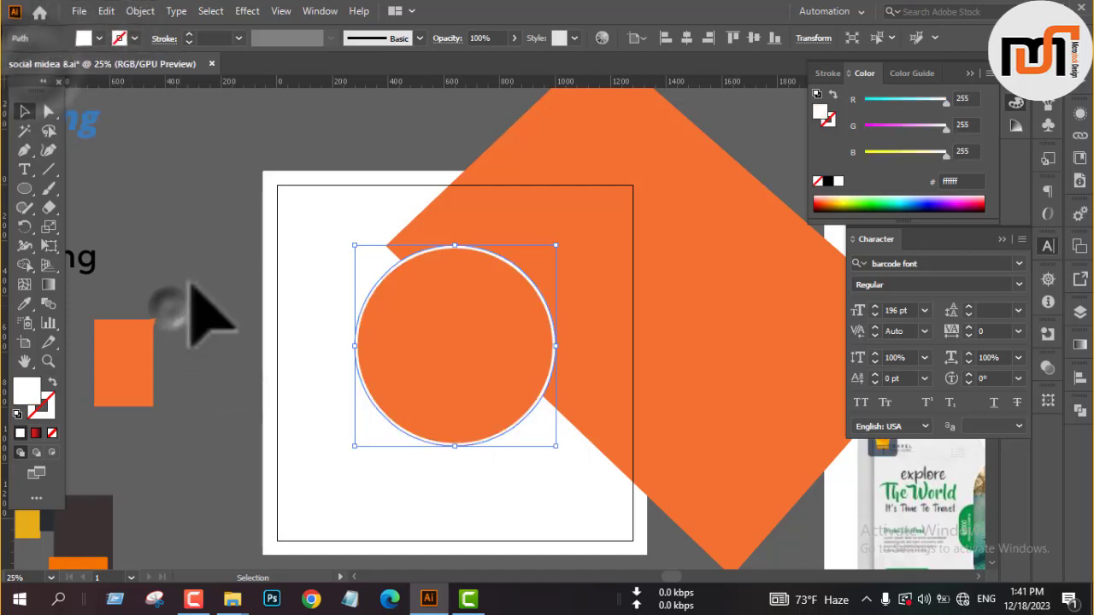
click(162, 291)
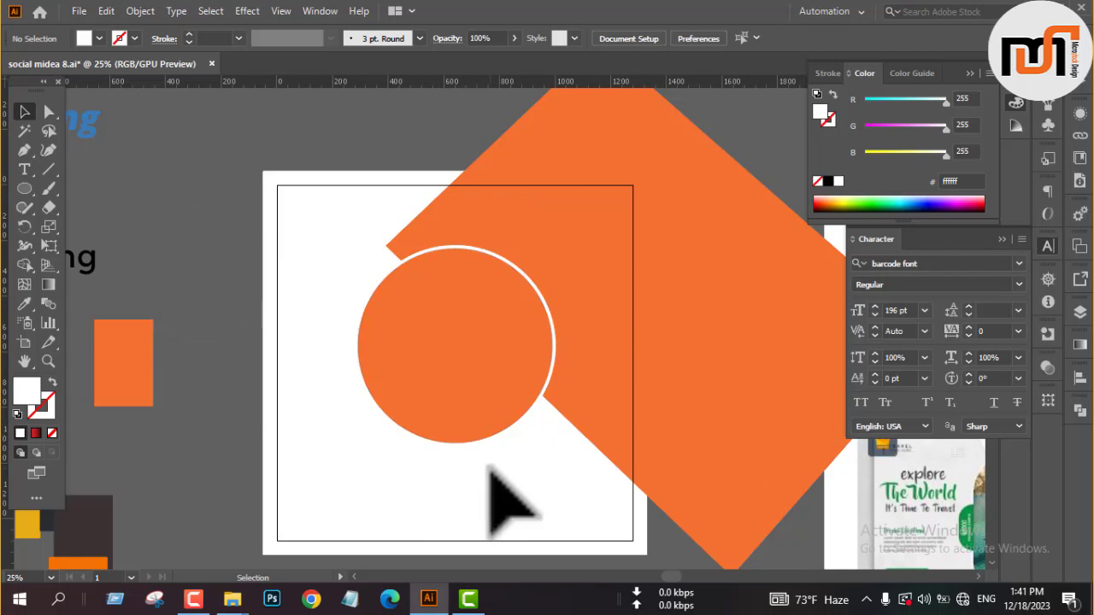
Group the orange circle with its white ring and move the group slightly down and to the right
drag(439, 461, 543, 376)
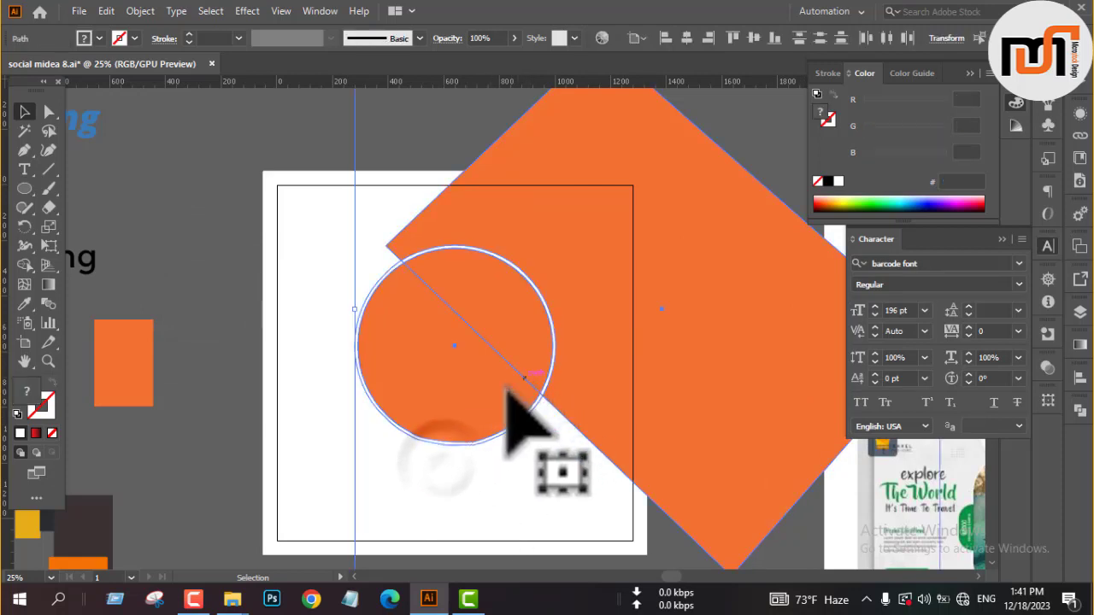
click(482, 484)
click(464, 391)
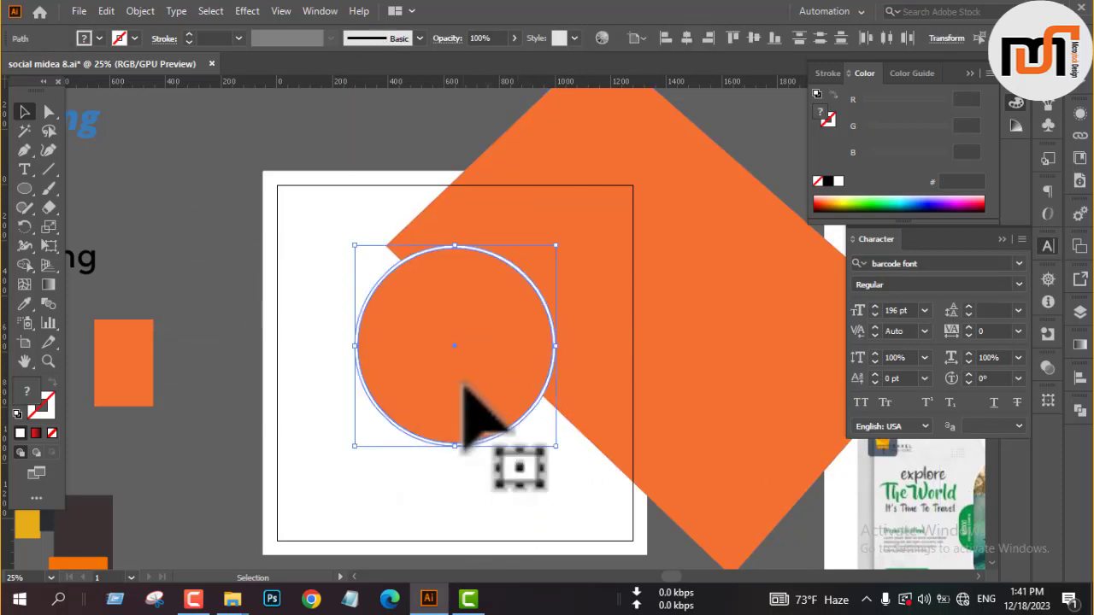
click(491, 452)
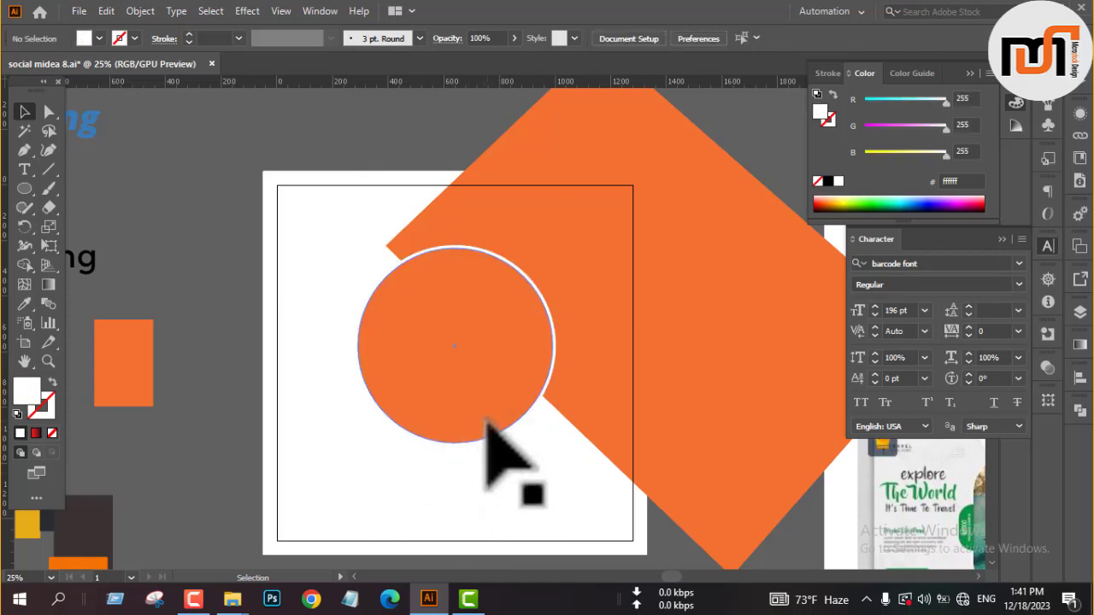
drag(489, 409, 506, 424)
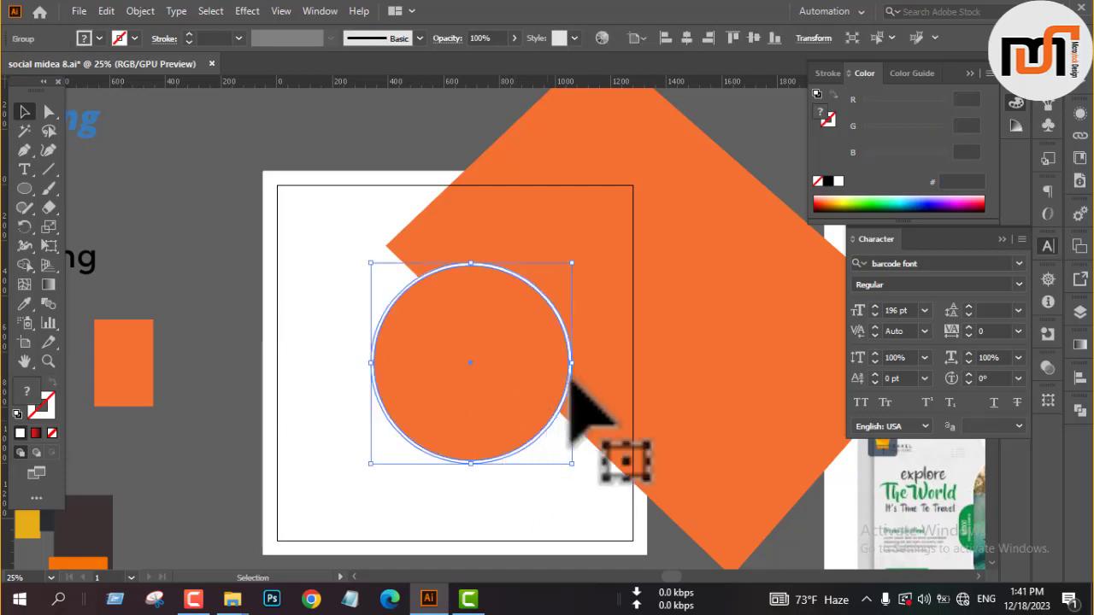
click(309, 304)
Draw a tall white rectangle overlapping the circle's lower-right side and round its corners fully into a pill shape
scroll(654, 359, down, 2)
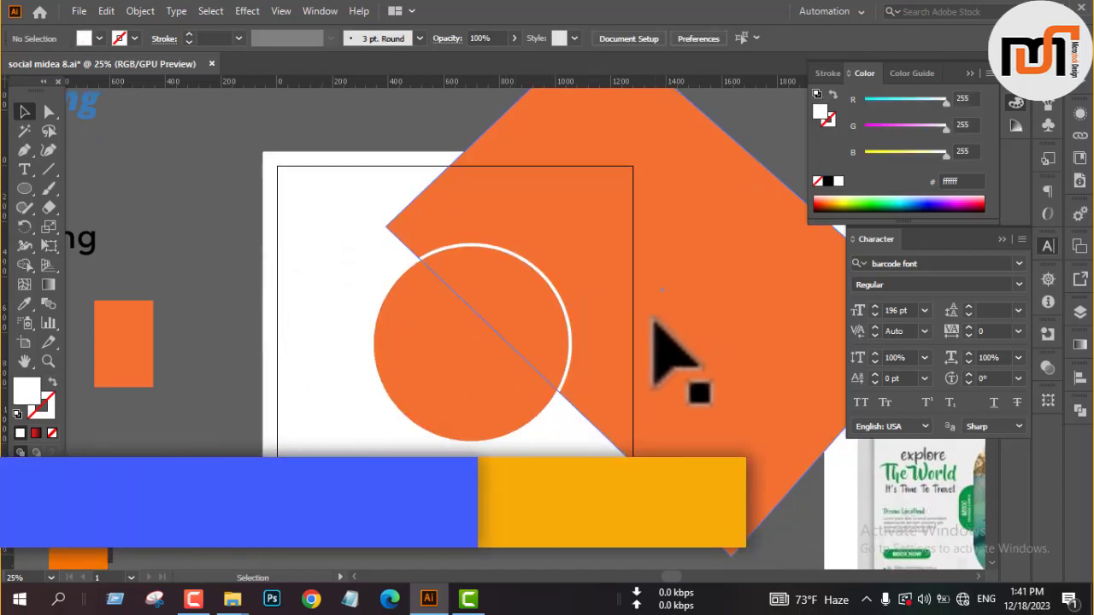
key(m)
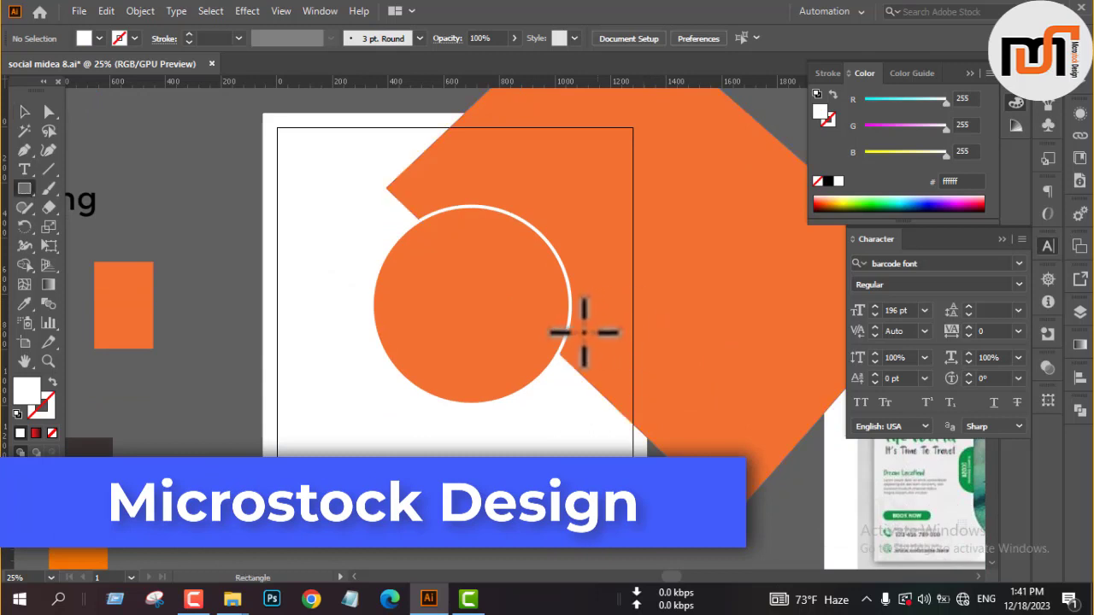
drag(505, 306, 632, 467)
key(v)
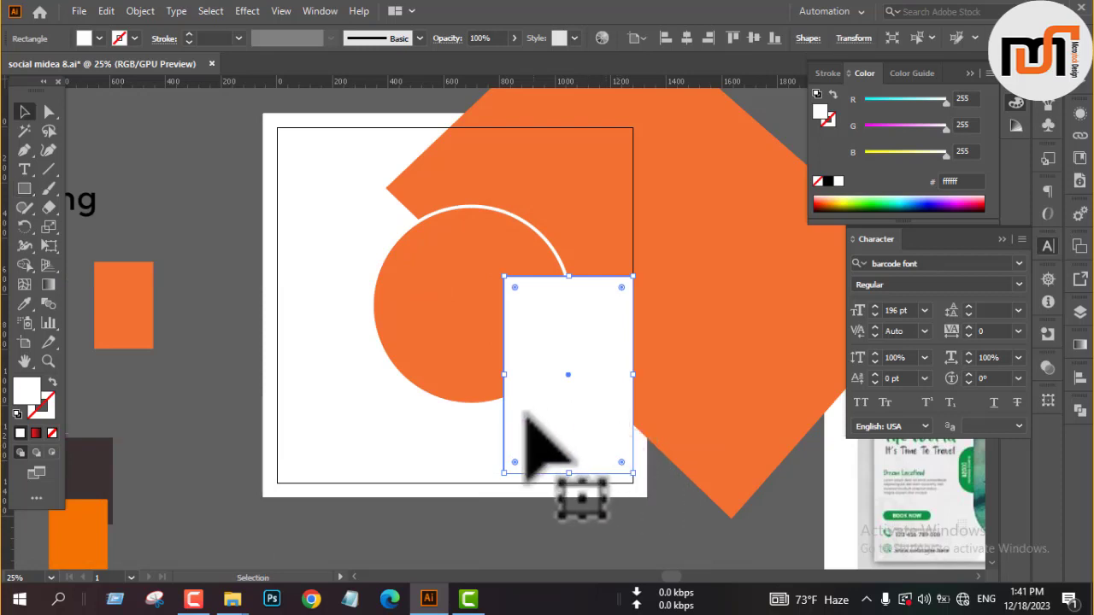
drag(515, 462, 610, 365)
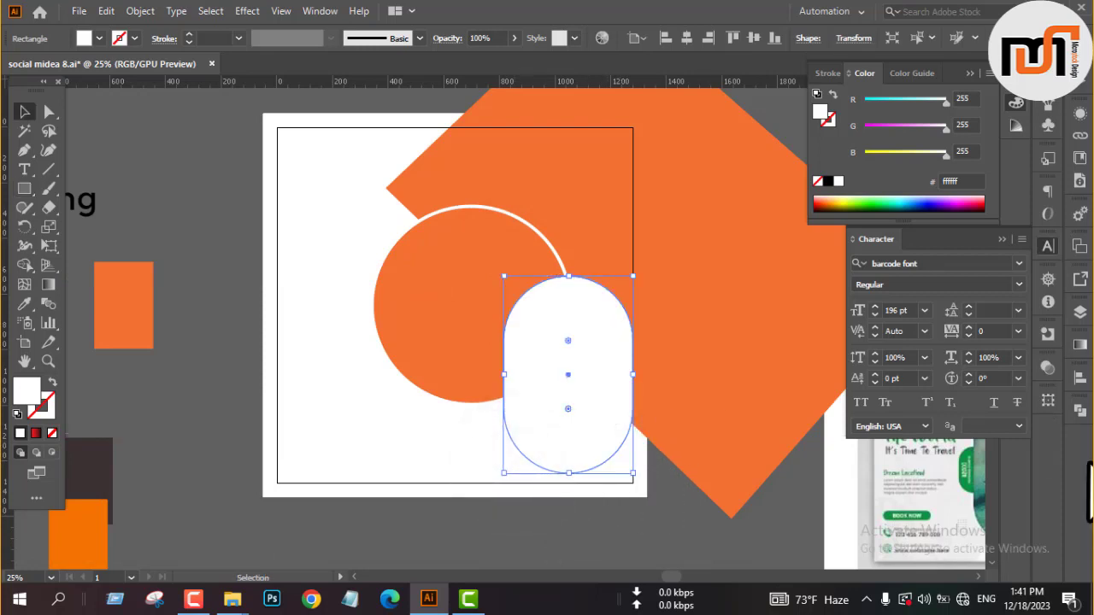
Convert the white pill to a plain path with Pathfinder Unite and fill it with gray 999999
click(1080, 410)
click(890, 446)
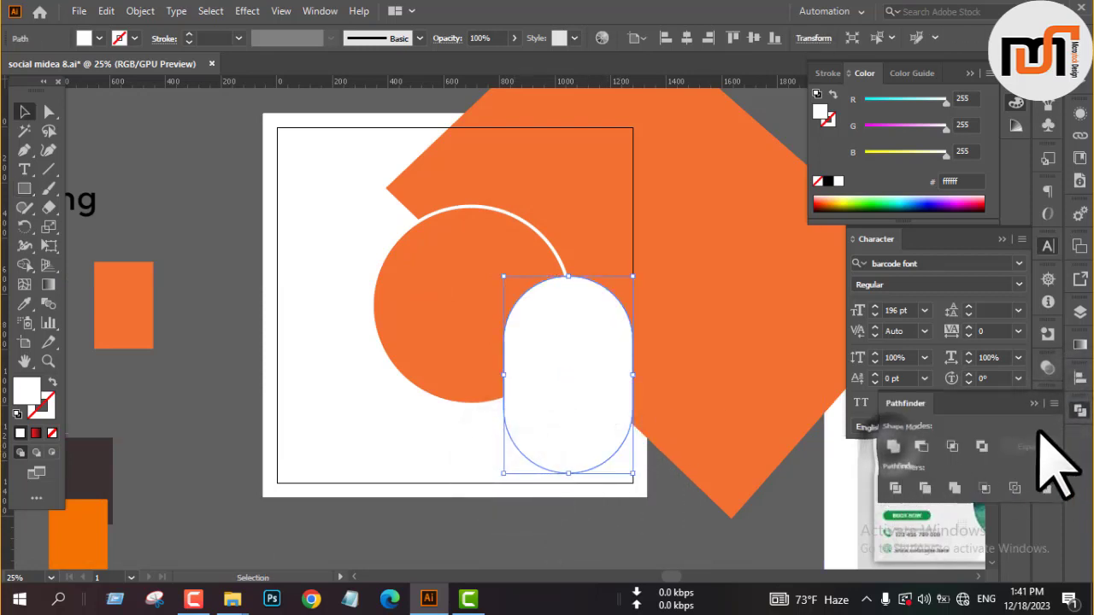
click(1035, 404)
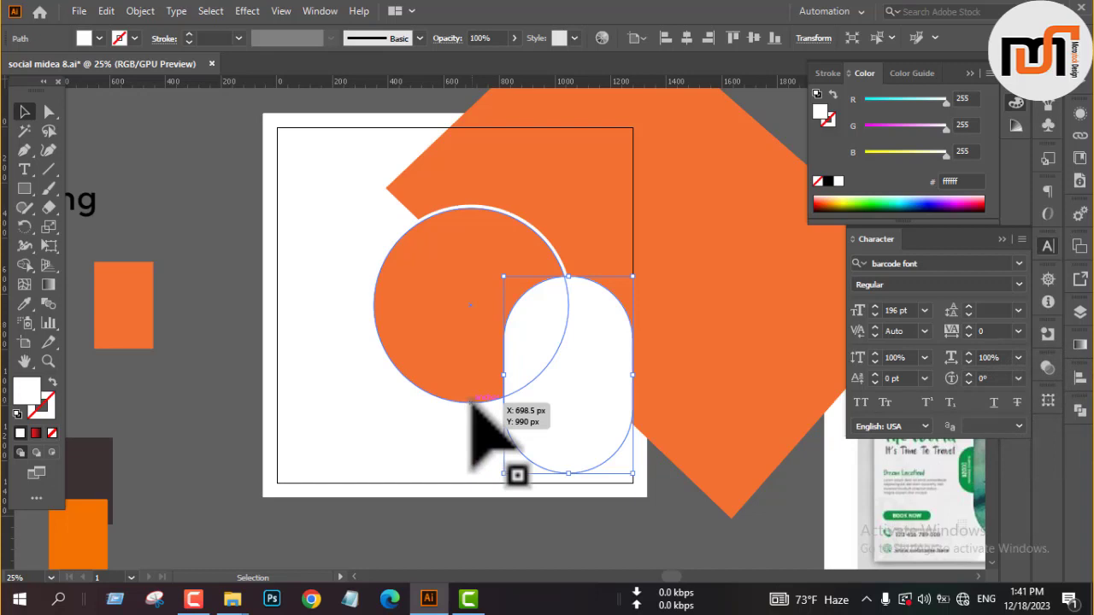
click(100, 37)
click(90, 100)
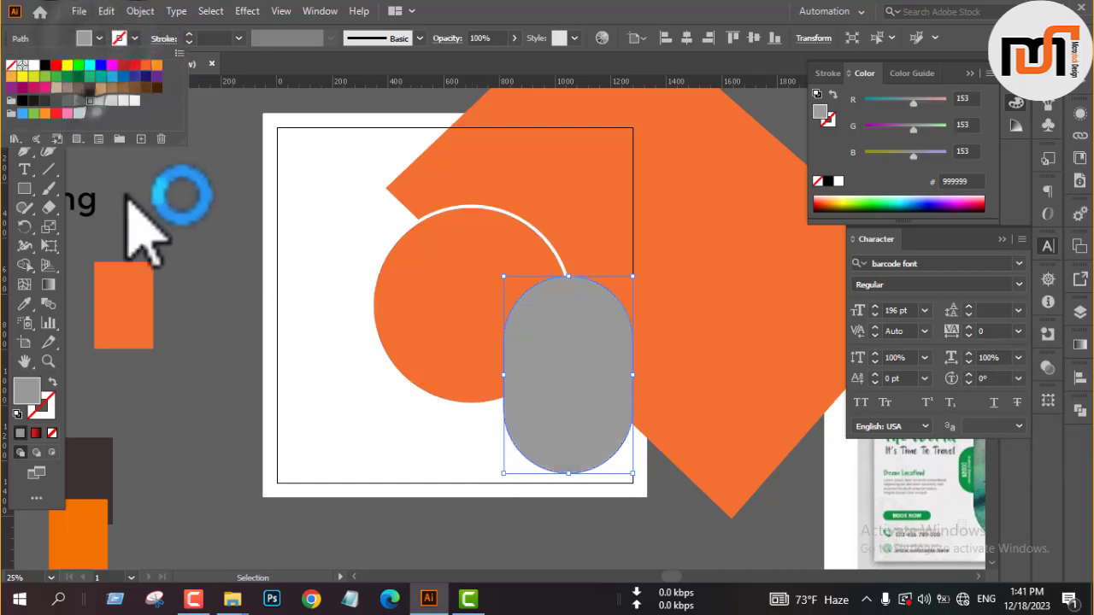
click(175, 267)
Send the gray pill backward behind the circle group and the orange diagonal shape
key(a)
key(ctrl+bracketleft)
key(ctrl+bracketleft)
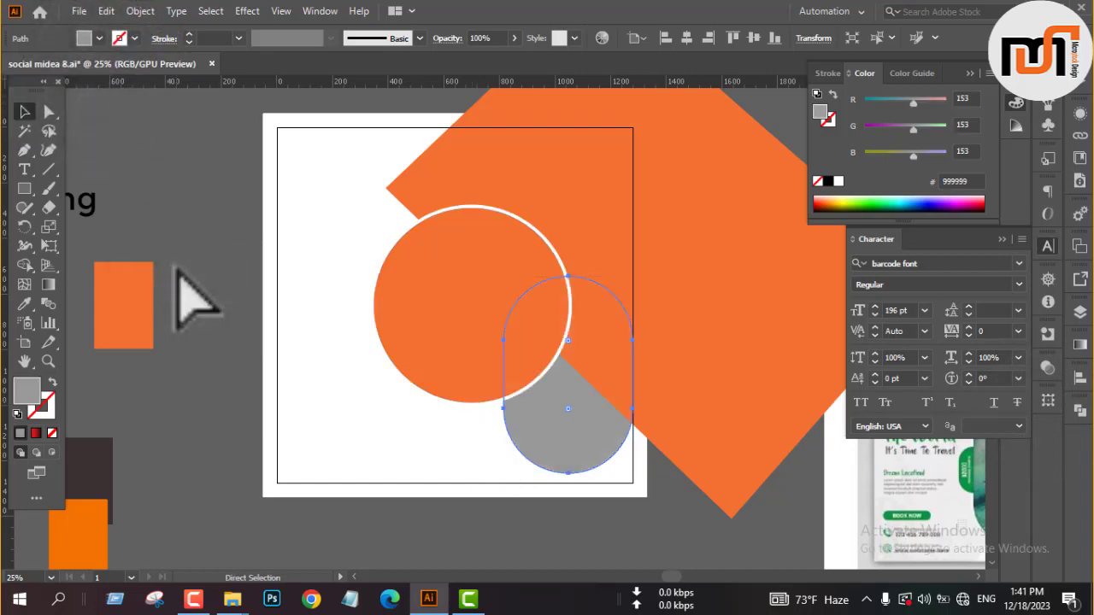
click(414, 418)
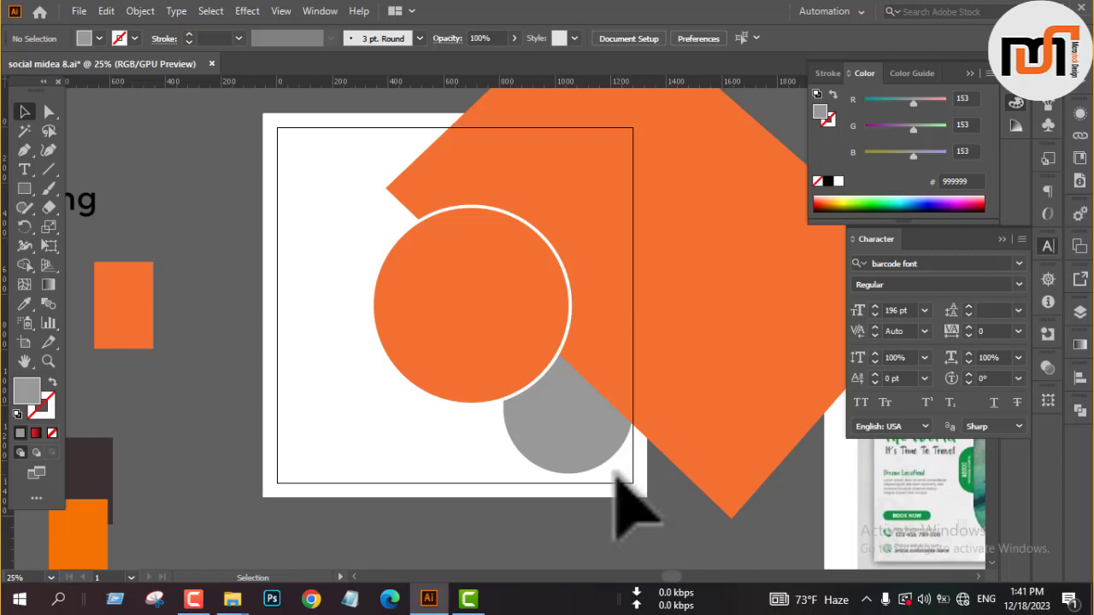
Offset the gray pill's path by 12 px and fill the offset copy with the diagonal shape's orange using the Eyedropper
click(567, 448)
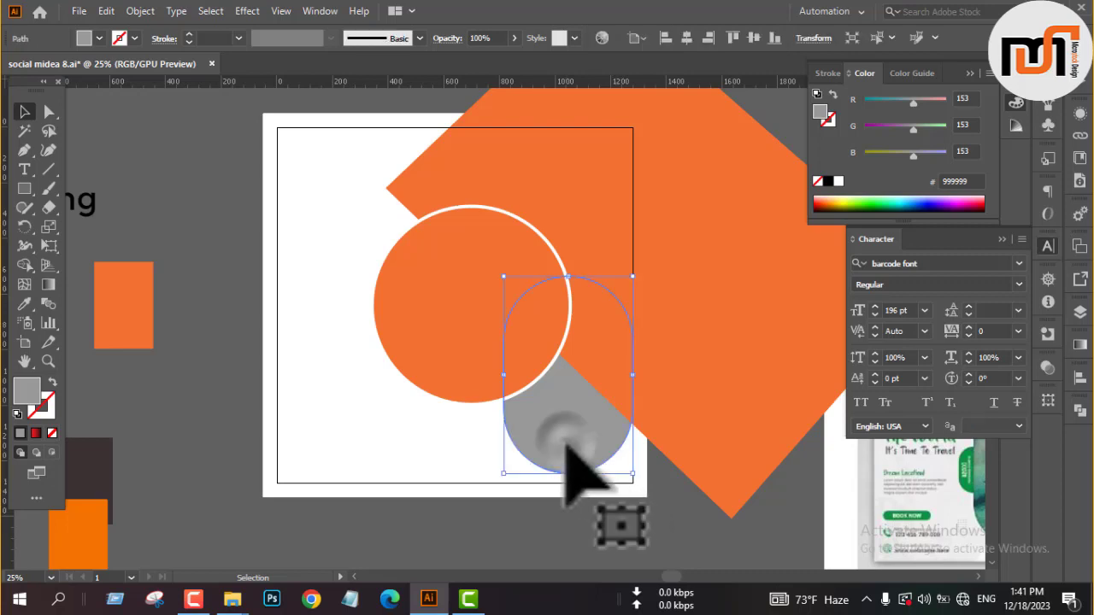
click(140, 11)
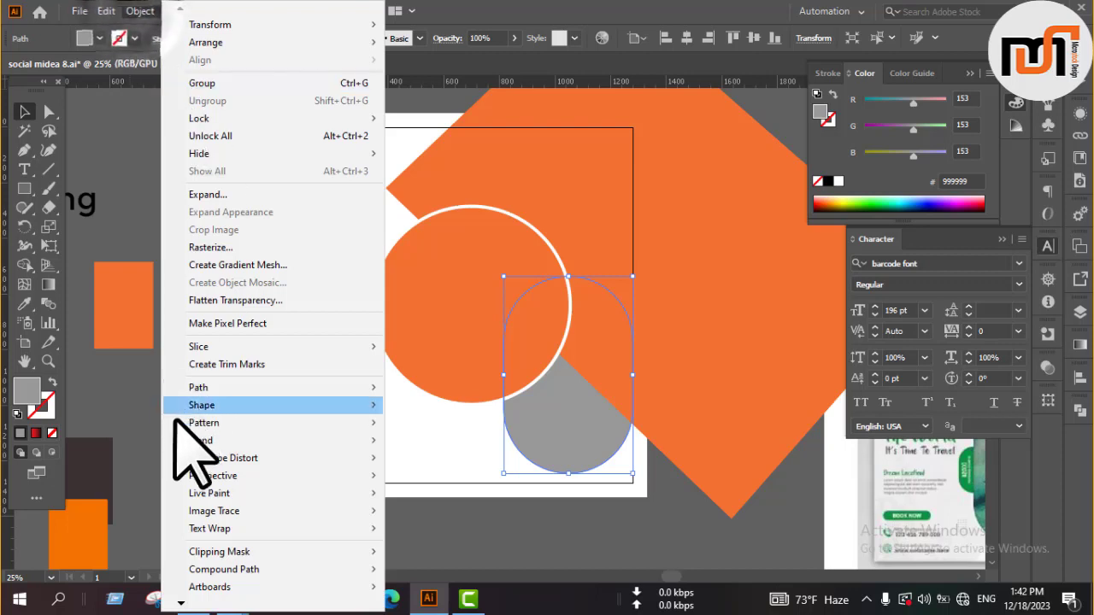
mouse_move(204, 386)
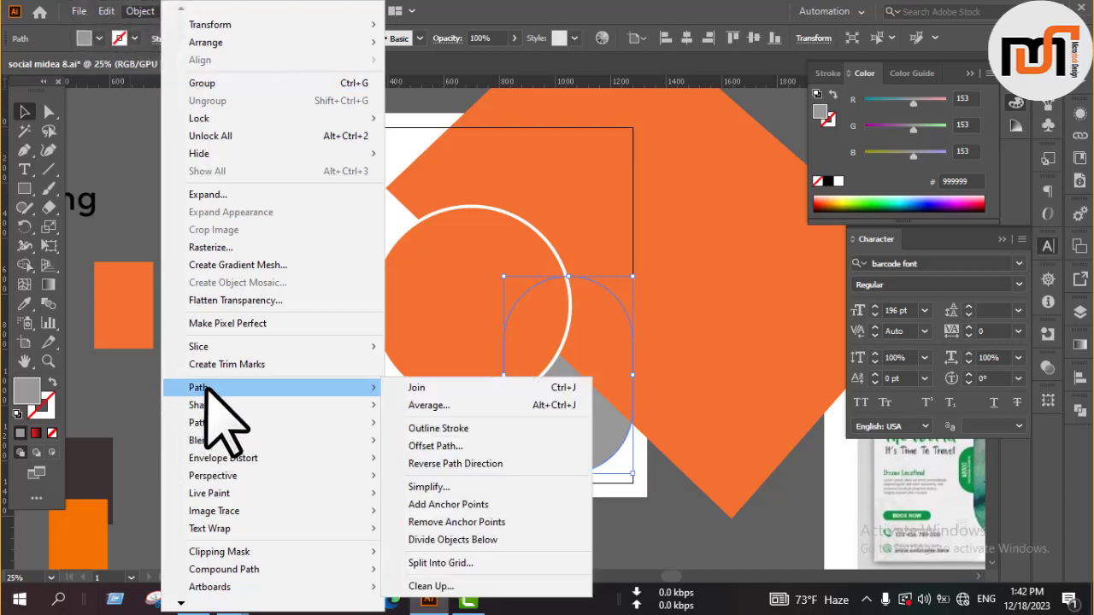
click(440, 445)
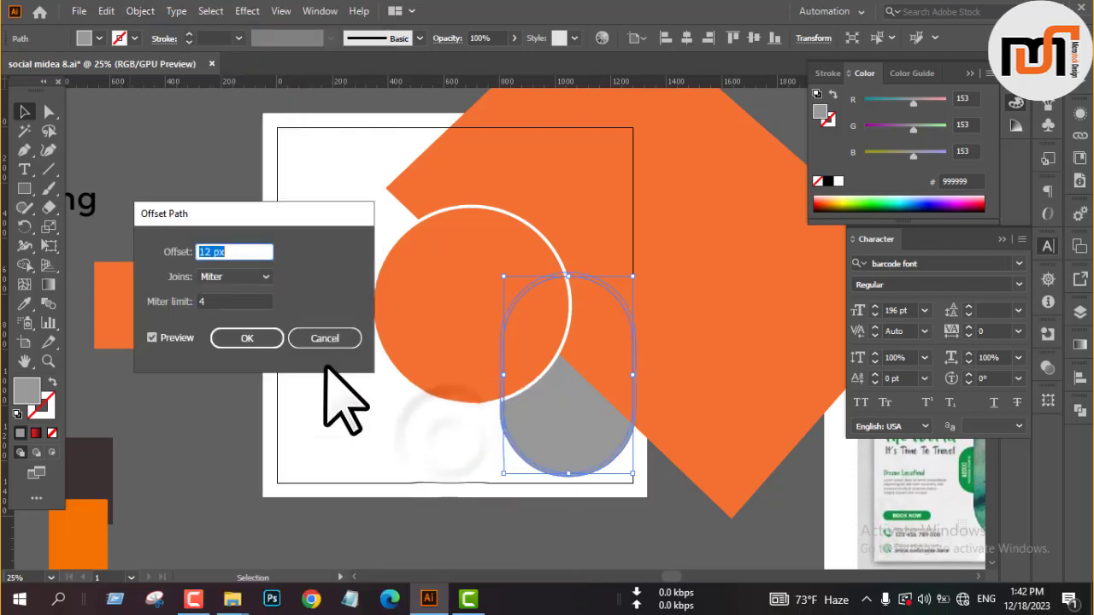
click(255, 340)
key(i)
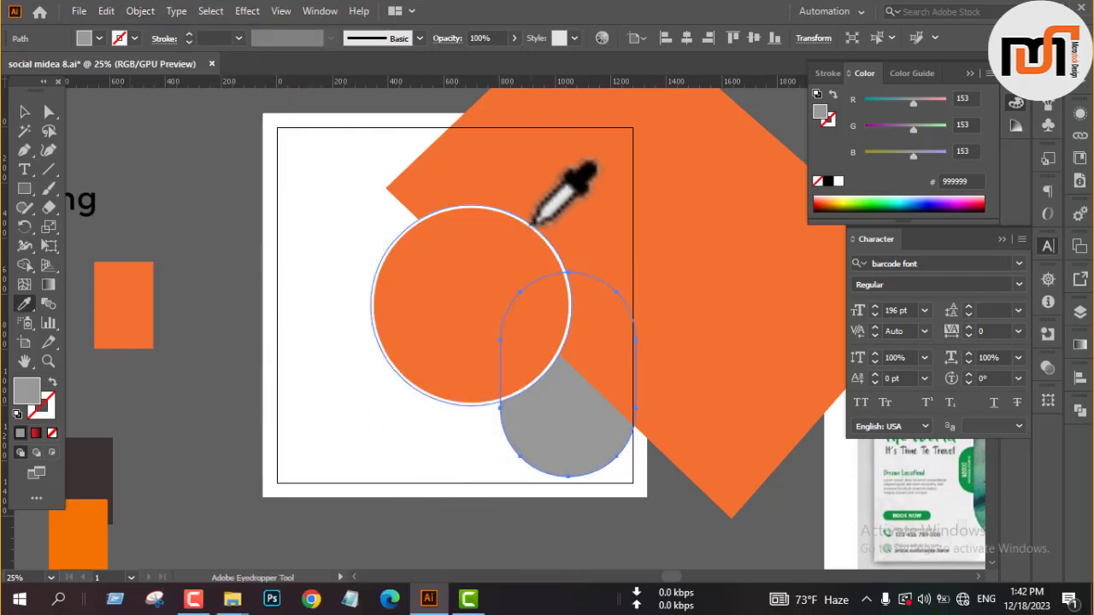
click(564, 199)
key(v)
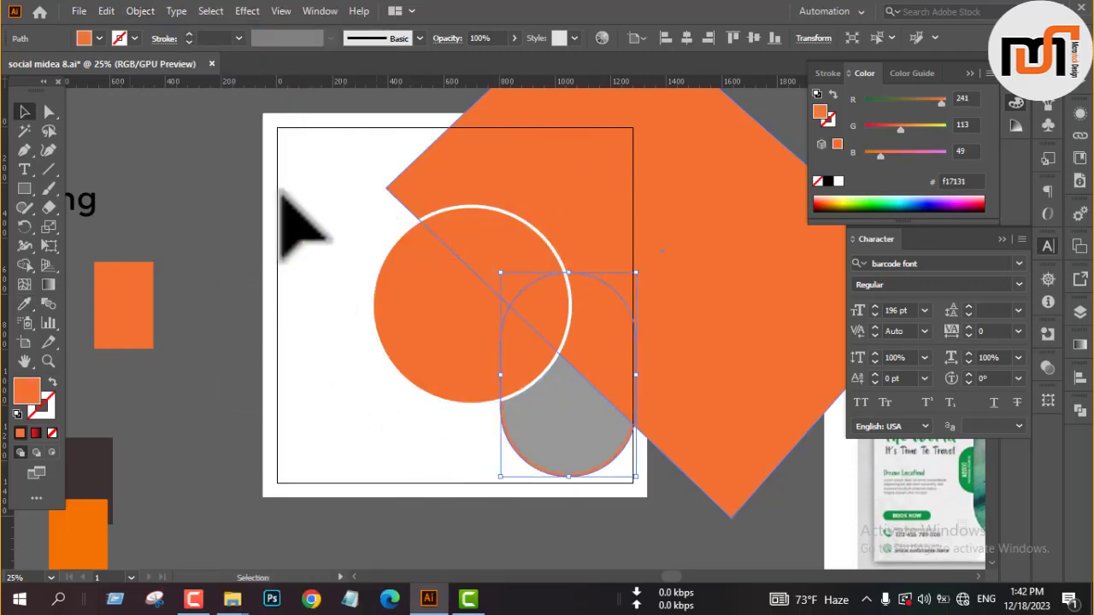
click(241, 256)
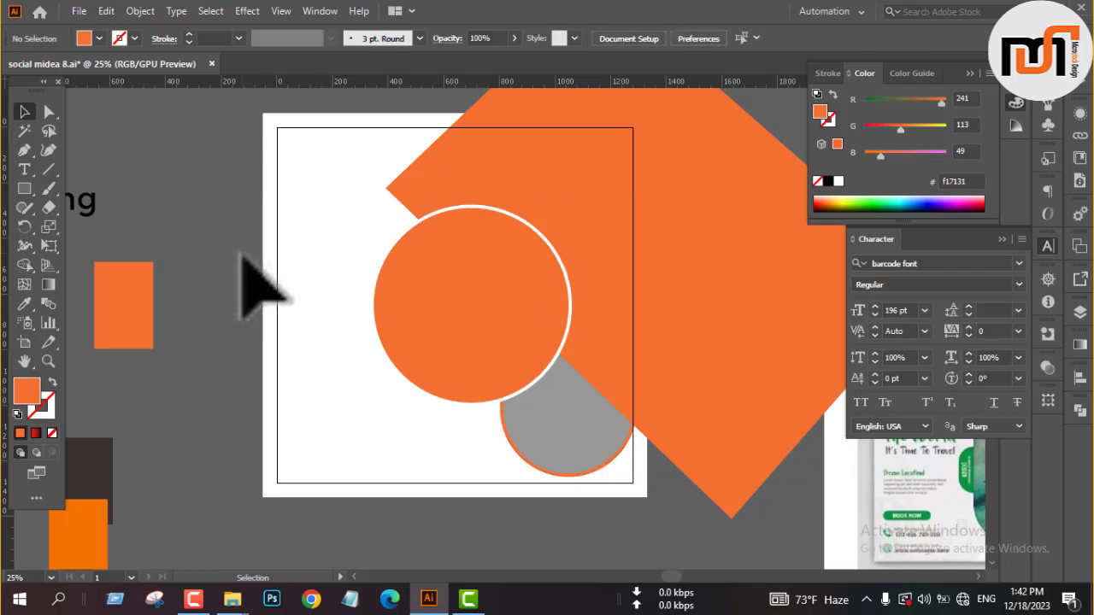
Group the gray pill with its orange outline and fit the group against the inner frame's lower-right corner
click(500, 448)
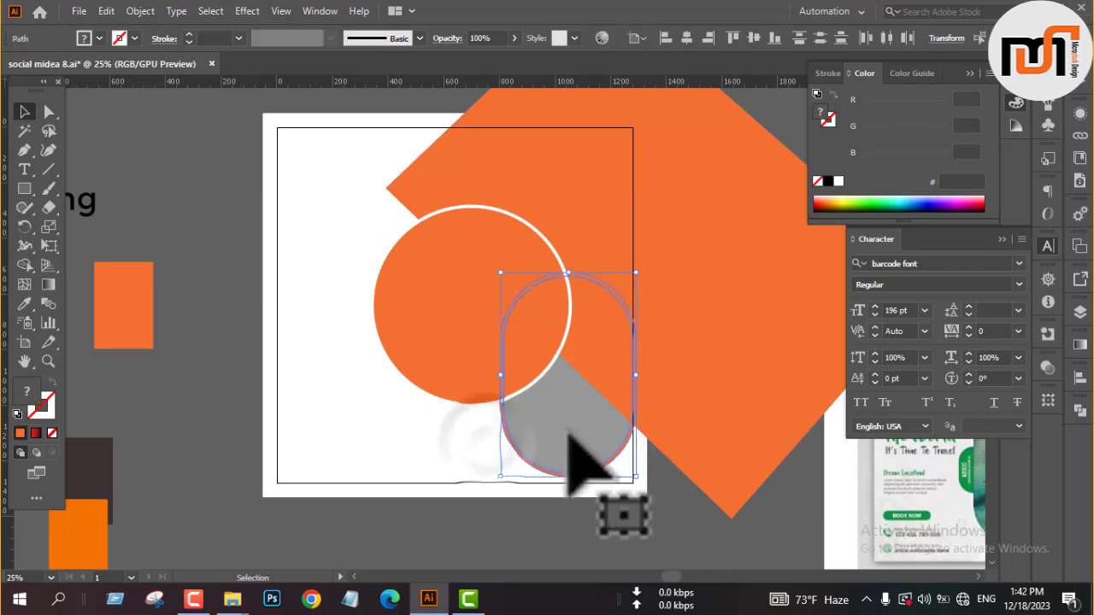
key(ctrl+g)
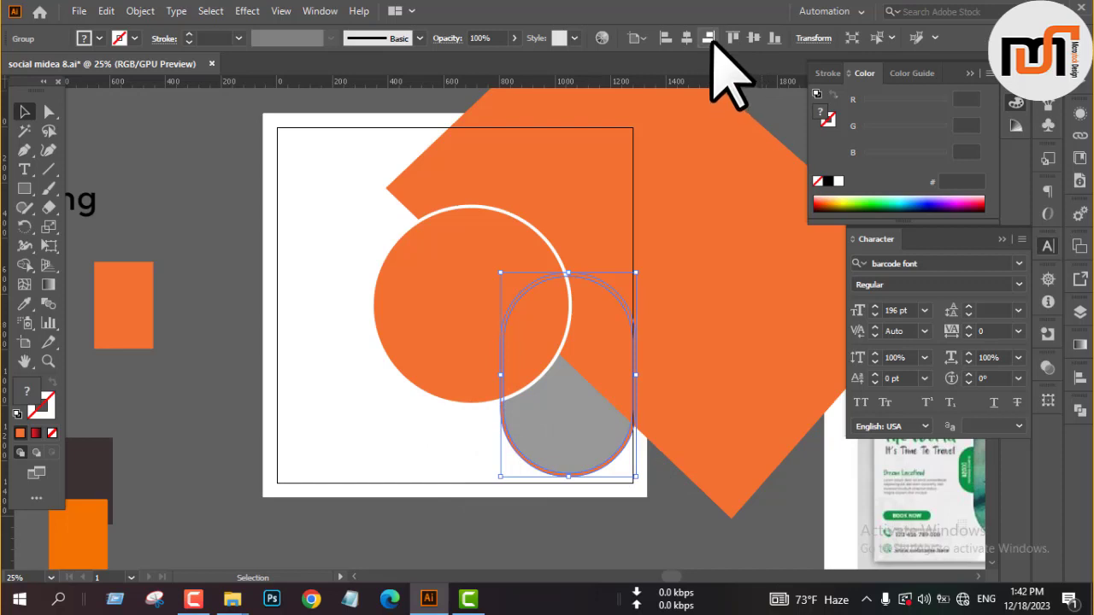
click(677, 485)
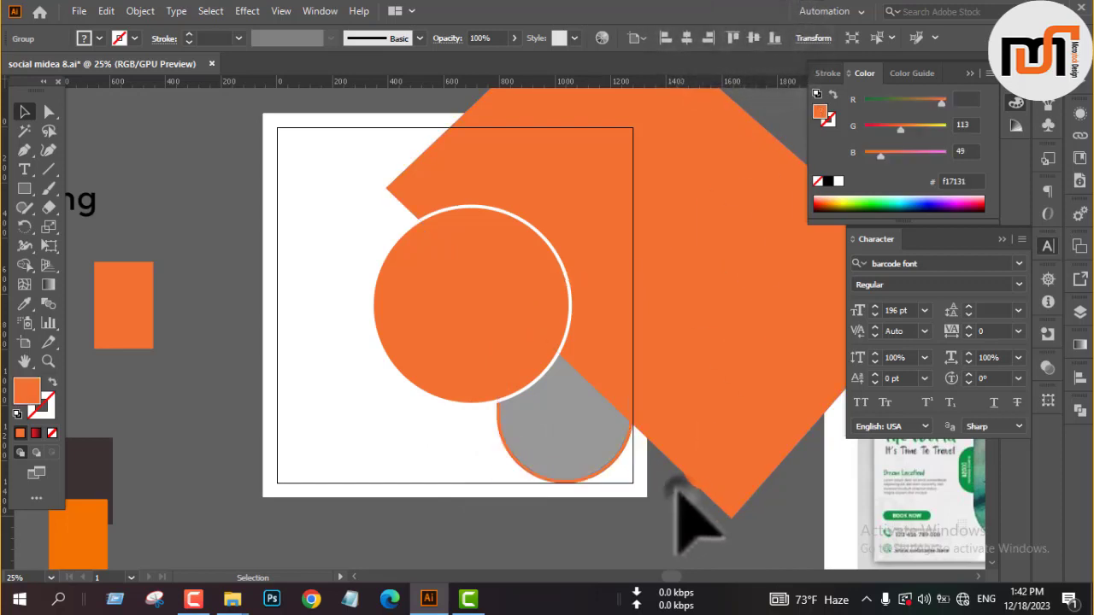
Copy the dark YOUR LOGO group into the upper-left corner of the artboard's inner frame and bring it to the front
scroll(680, 534, up, 1)
scroll(634, 509, up, 2)
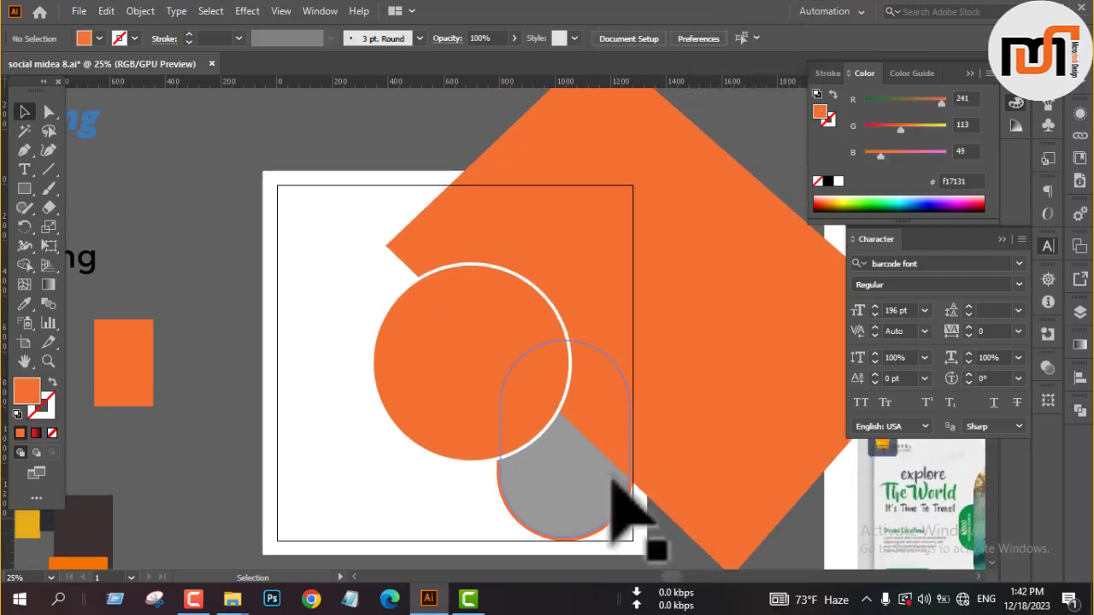
drag(312, 201, 537, 183)
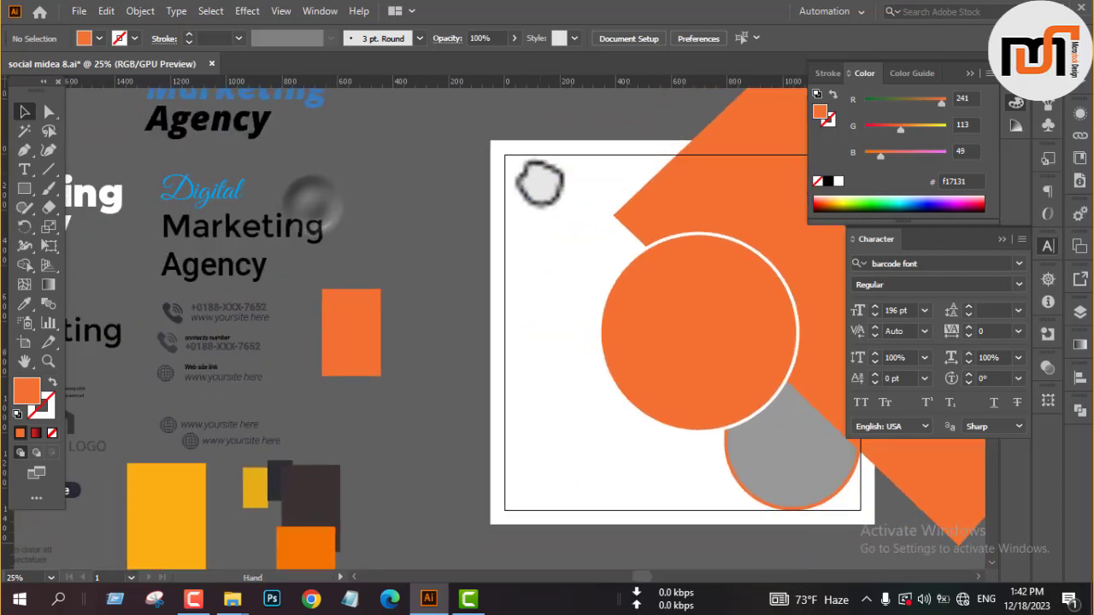
drag(176, 391, 219, 347)
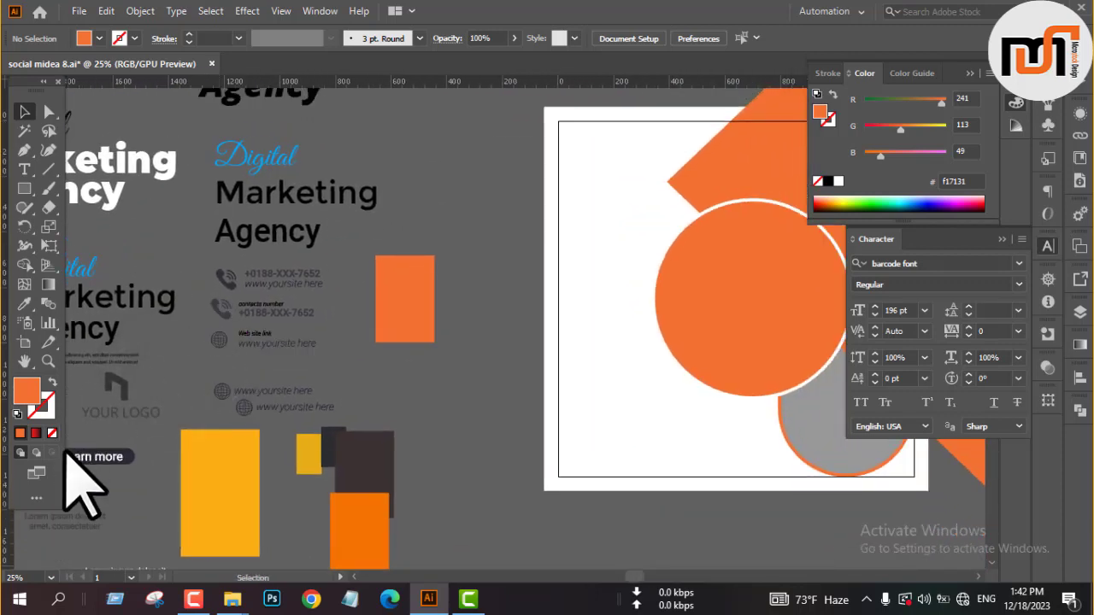
click(122, 384)
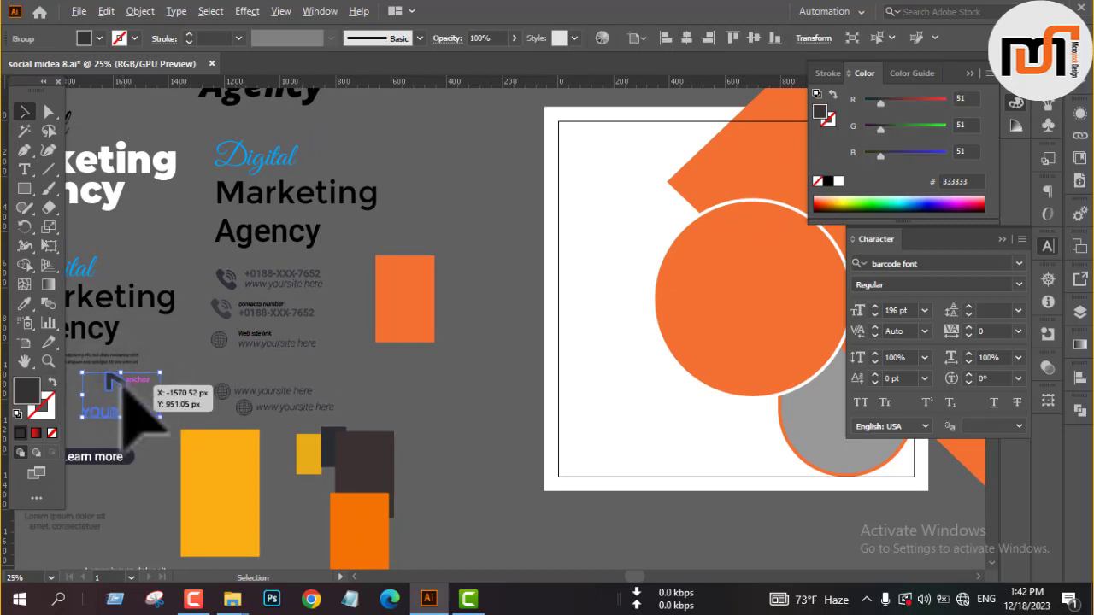
drag(124, 385, 594, 132)
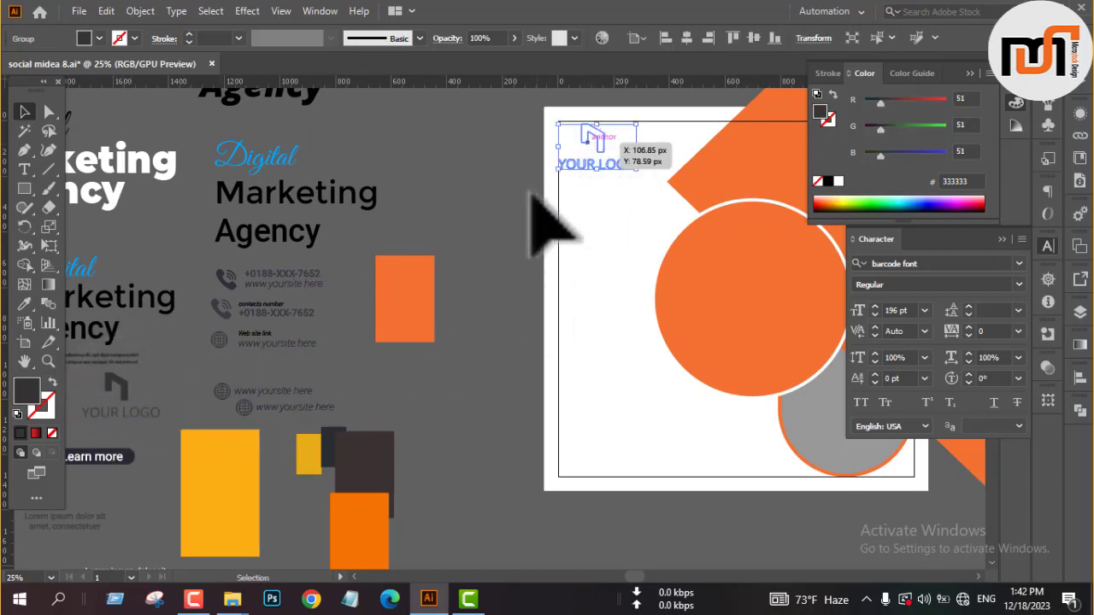
right_click(468, 174)
mouse_move(513, 371)
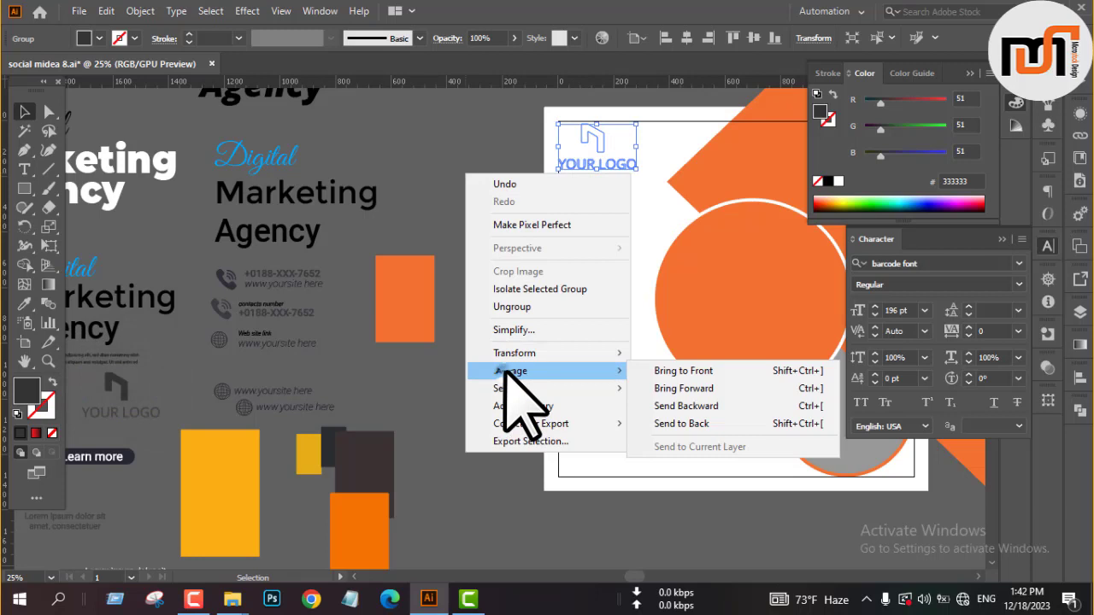
click(662, 372)
click(193, 601)
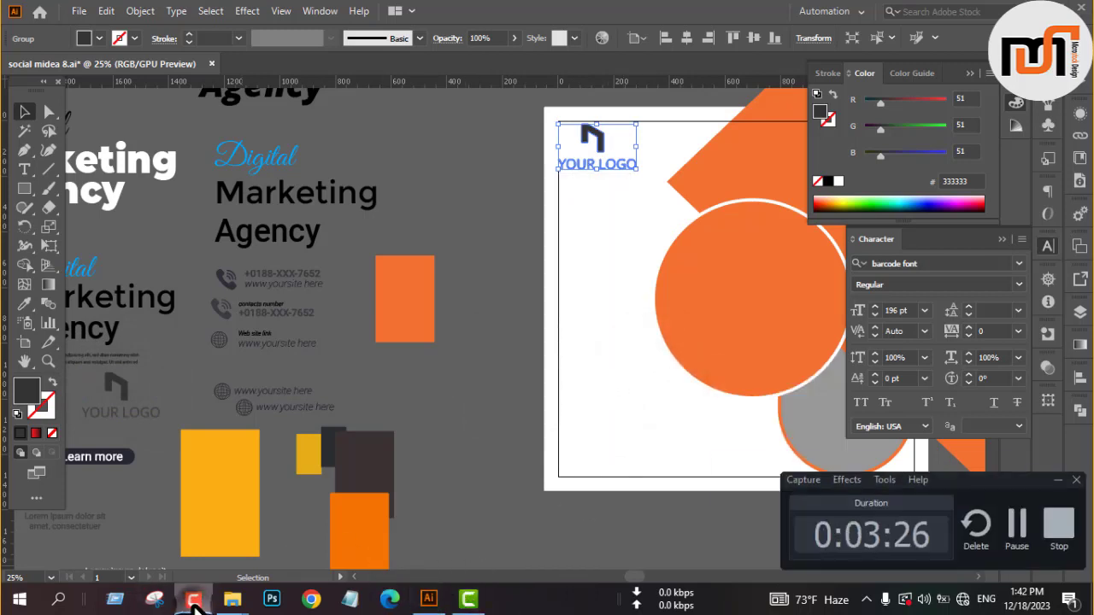
Recolor the logo mark above the YOUR LOGO text with the diagonal shape's orange using the Eyedropper
click(193, 601)
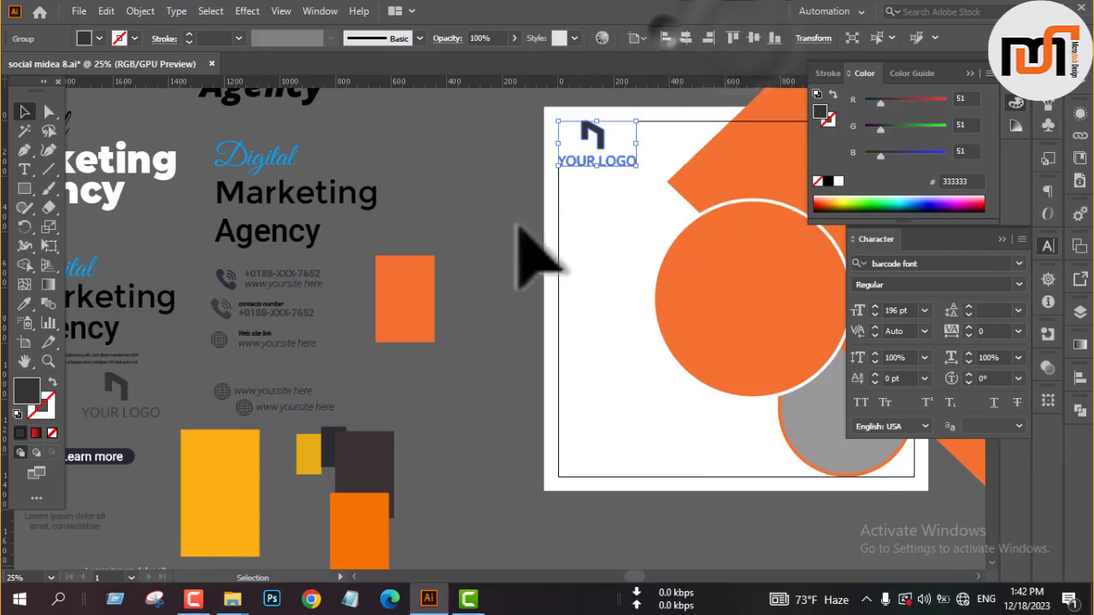
click(479, 224)
scroll(641, 102, up, 3)
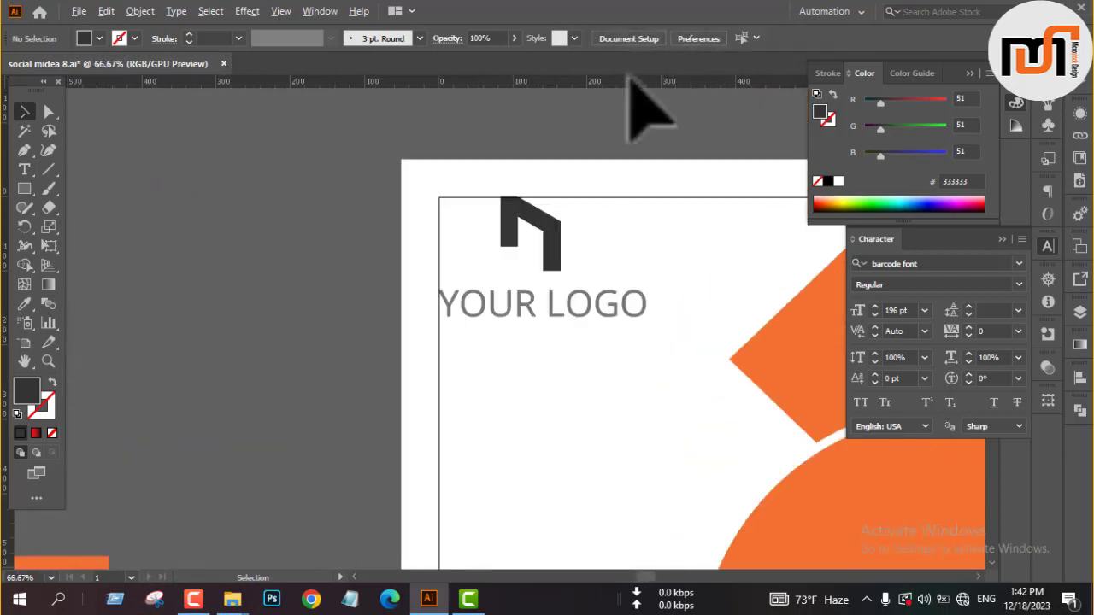
key(a)
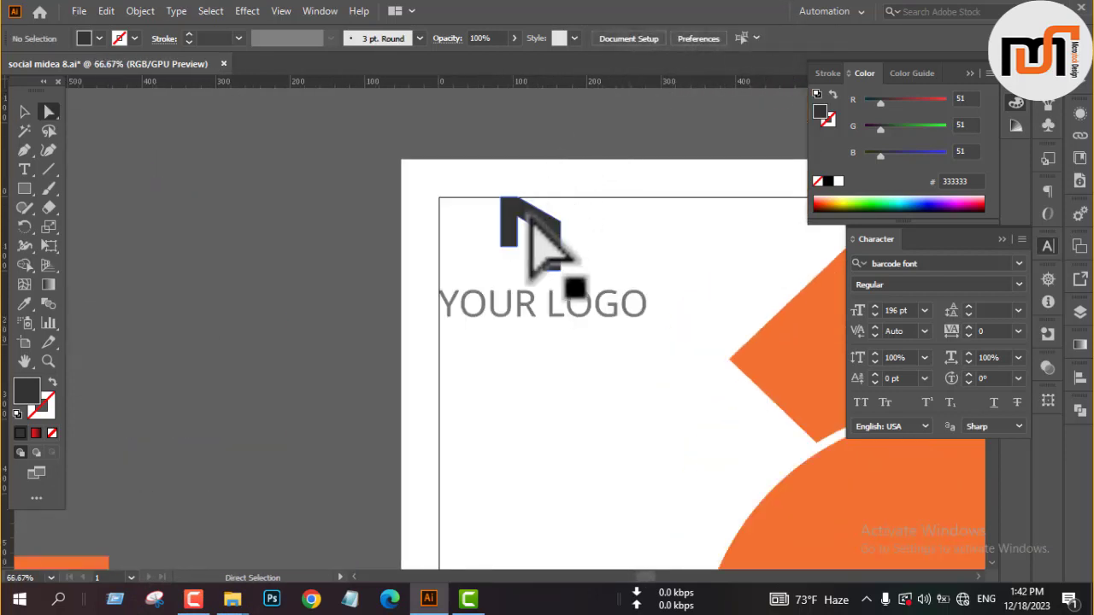
click(530, 221)
key(i)
click(823, 325)
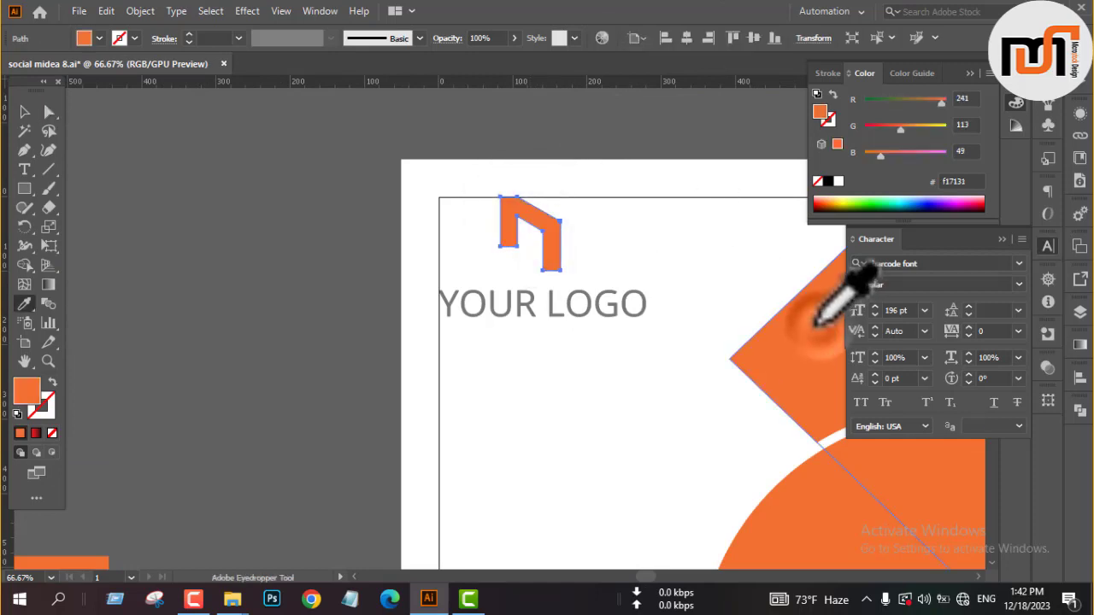
key(v)
click(317, 256)
Move the orange circle group with its white outline straight across toward the inner frame's right edge
scroll(410, 214, down, 3)
drag(302, 297, 418, 239)
drag(558, 312, 223, 329)
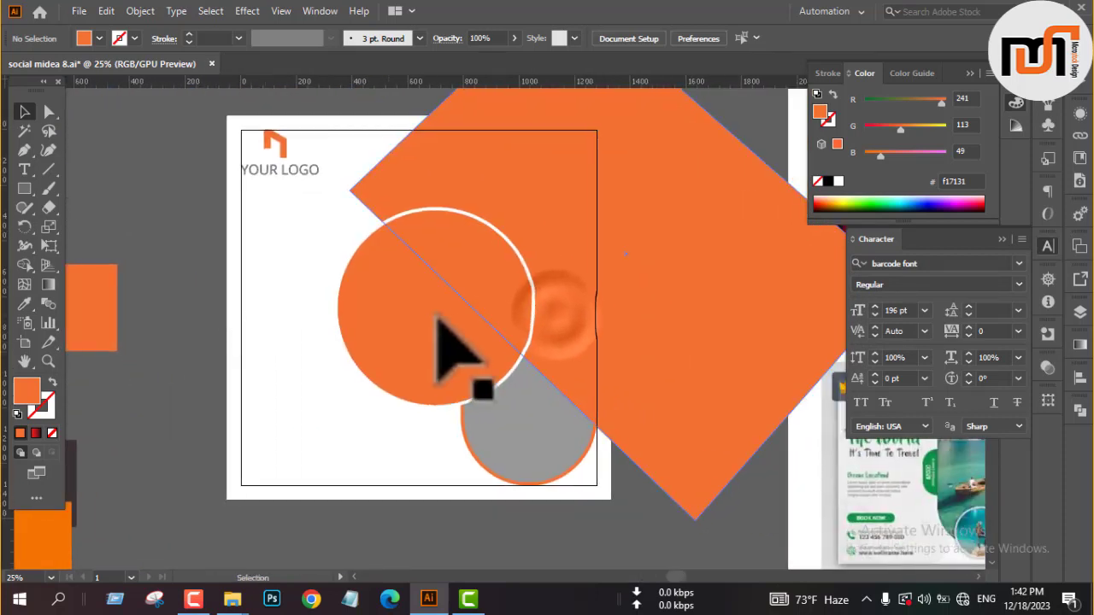
click(437, 318)
drag(443, 317, 479, 318)
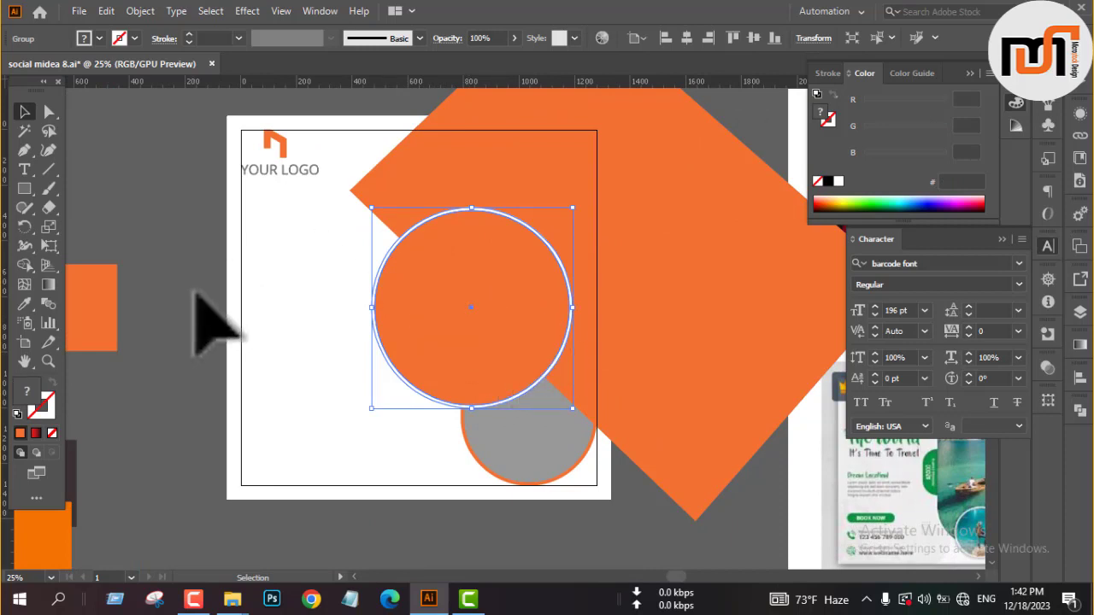
click(197, 294)
Copy the bold italic Digital Marketing Agency headline to the inner frame's left edge below the logo and bring it to the front
drag(197, 295, 550, 298)
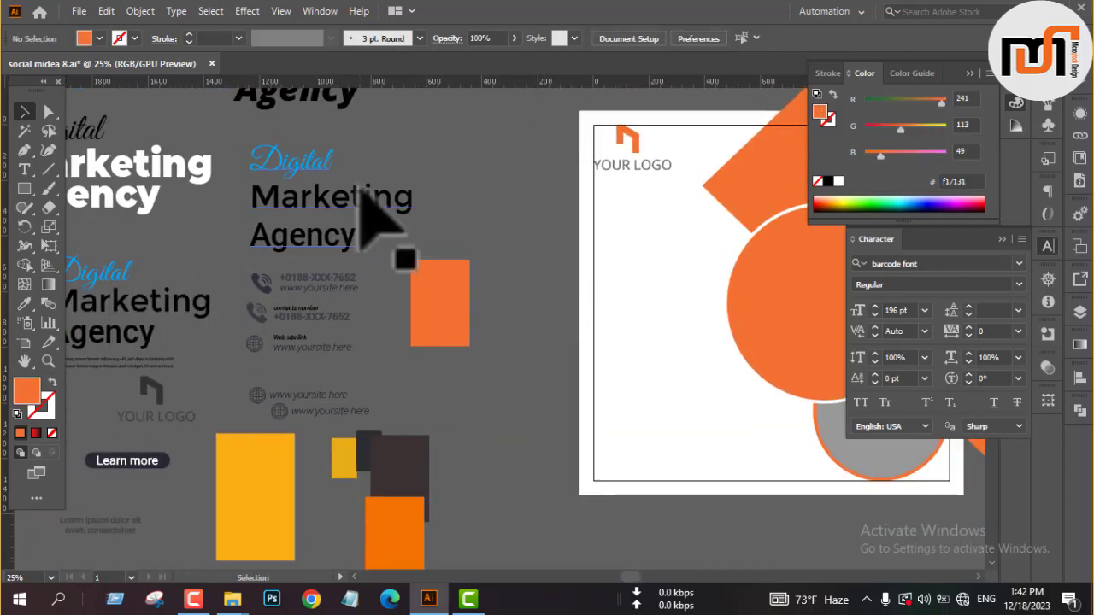
click(356, 175)
scroll(321, 181, up, 2)
drag(320, 148, 680, 364)
right_click(445, 300)
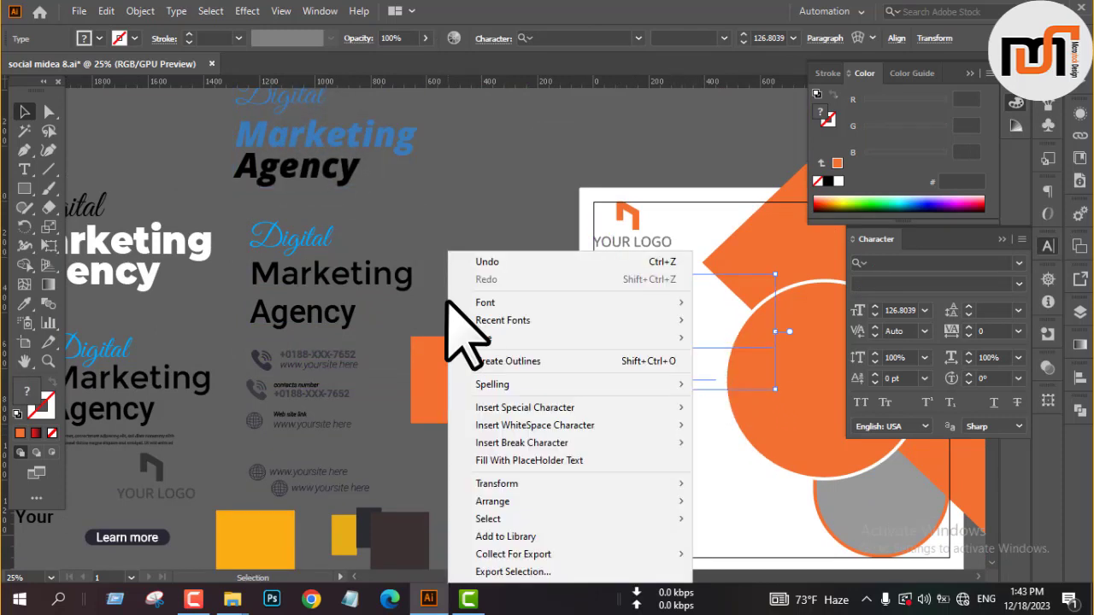
click(538, 502)
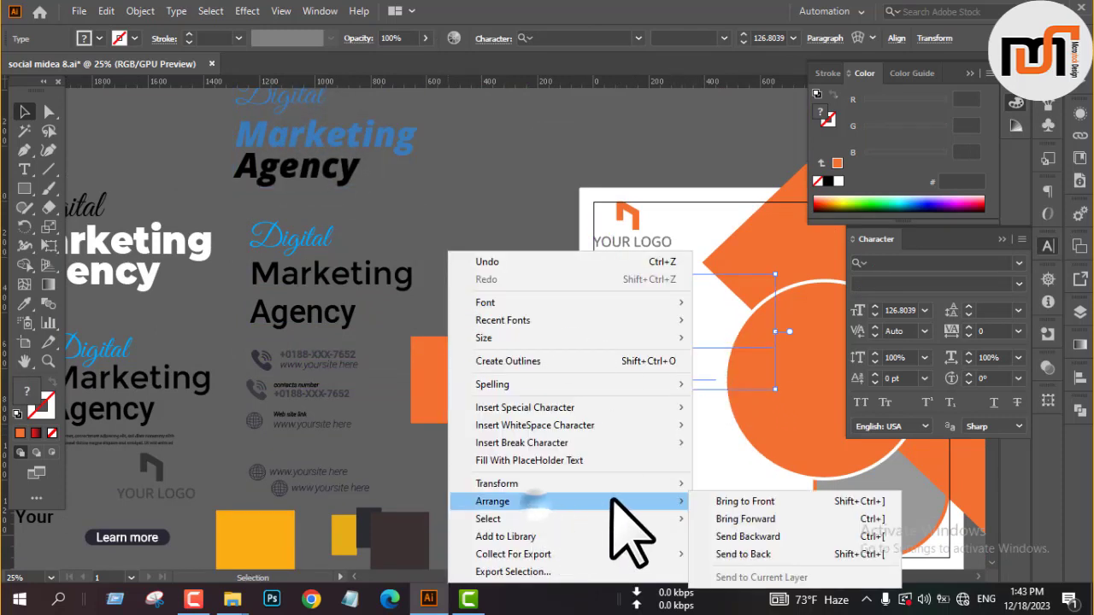
click(739, 506)
click(501, 299)
drag(532, 292, 248, 261)
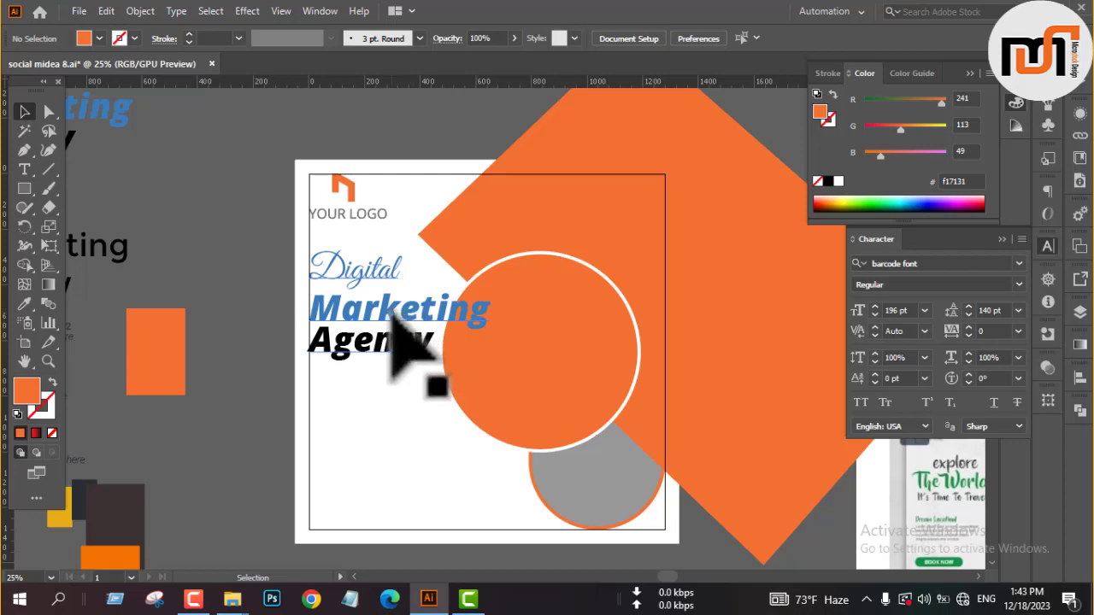
Move the Digital Marketing Agency headline off the artboard's white area to beside its lower-left edge
key(ctrl+minus)
drag(573, 385, 312, 368)
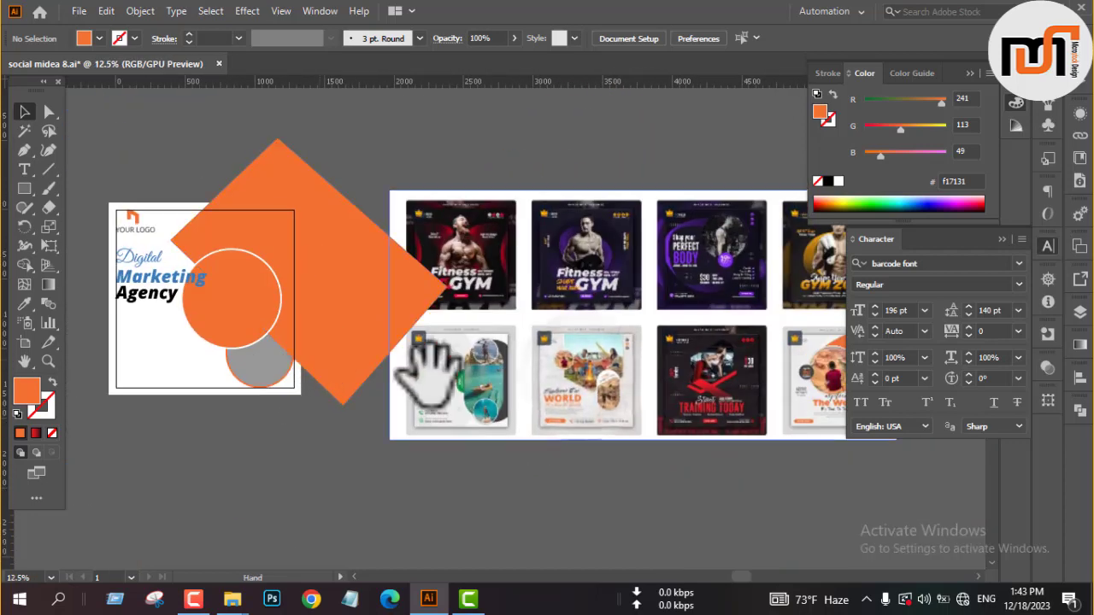
mouse_move(626, 393)
mouse_down()
mouse_move(442, 385)
mouse_move(447, 399)
mouse_move(630, 391)
mouse_up()
drag(483, 368, 587, 363)
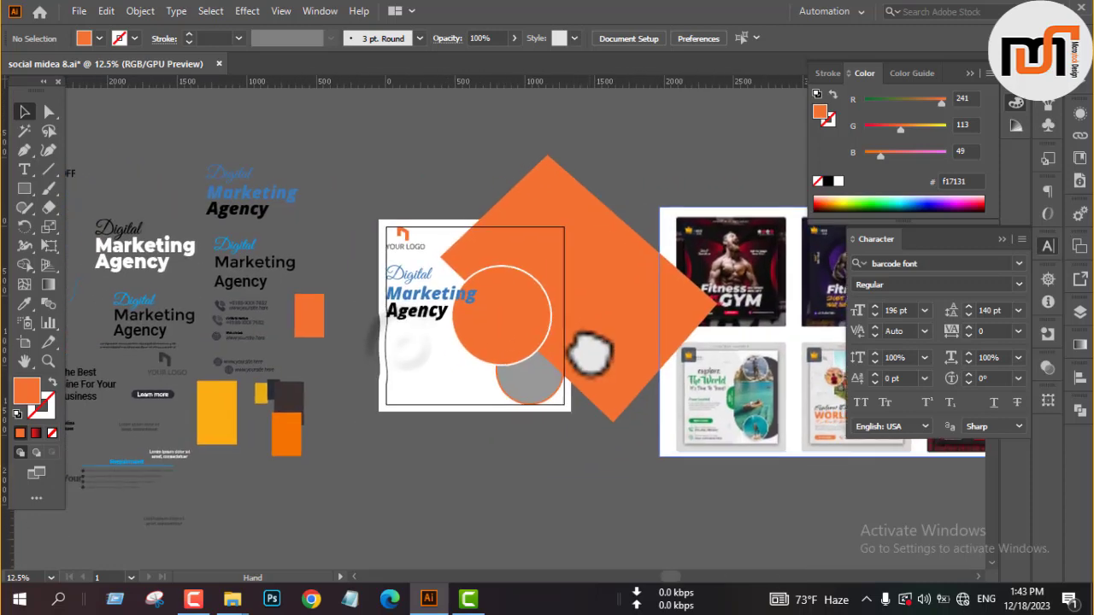
key(ctrl+plus)
key(ctrl+plus)
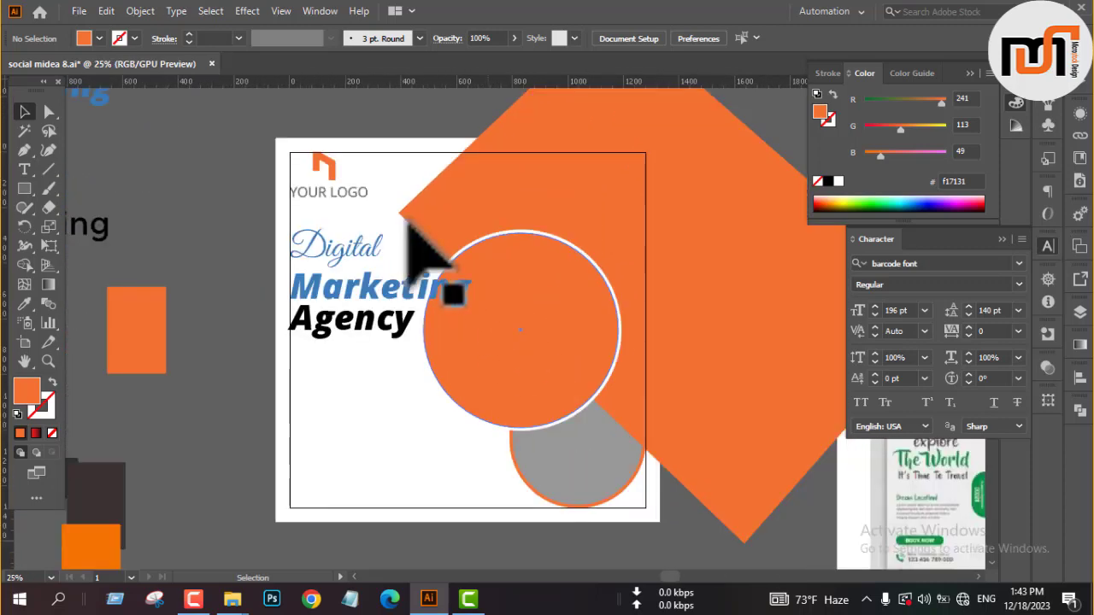
drag(316, 332, 195, 442)
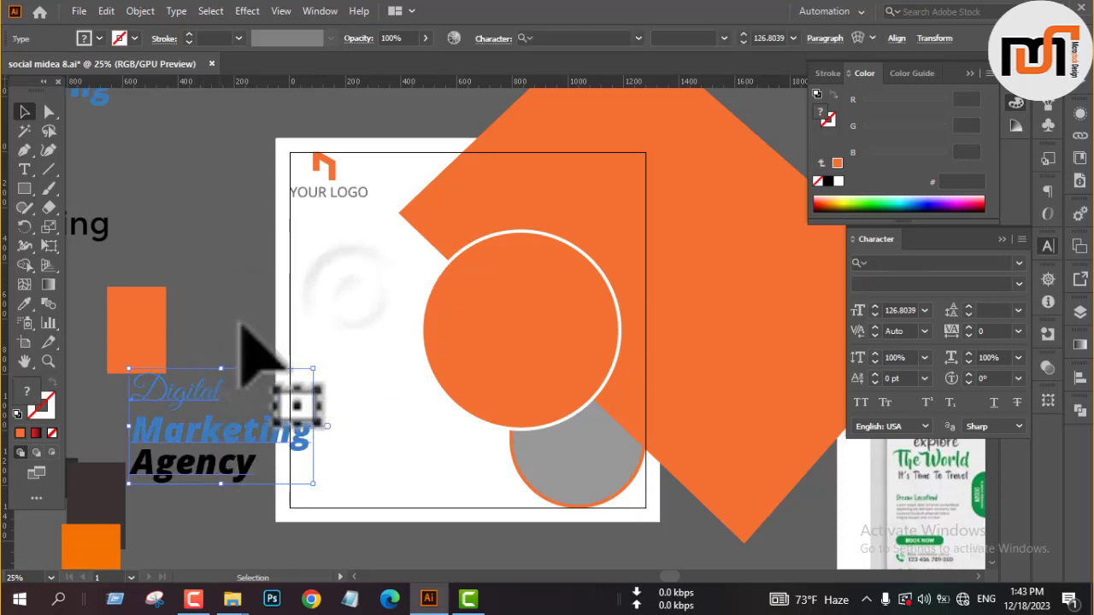
Shift the orange circle group up and left so it sits just below the logo and overlaps the diagonal shape's corner
drag(462, 359, 460, 325)
click(233, 258)
click(228, 208)
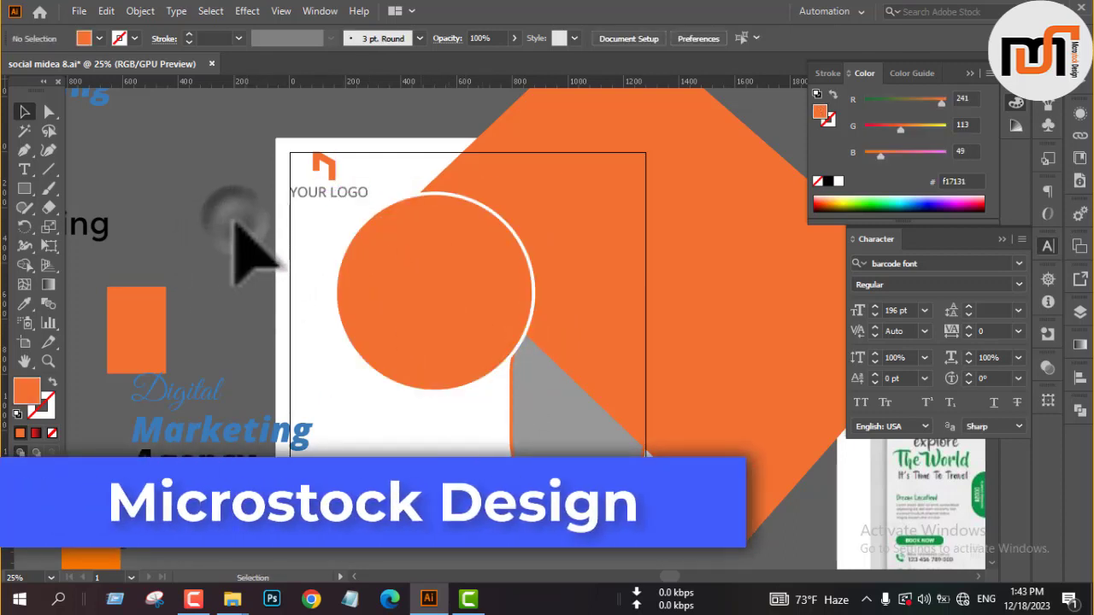
drag(464, 332, 482, 341)
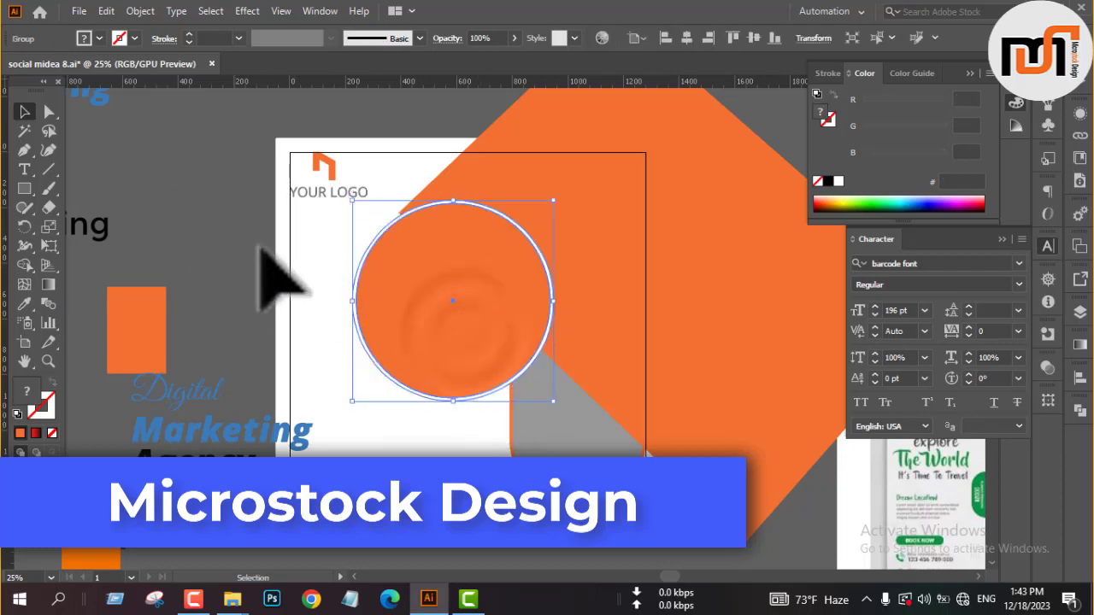
click(255, 261)
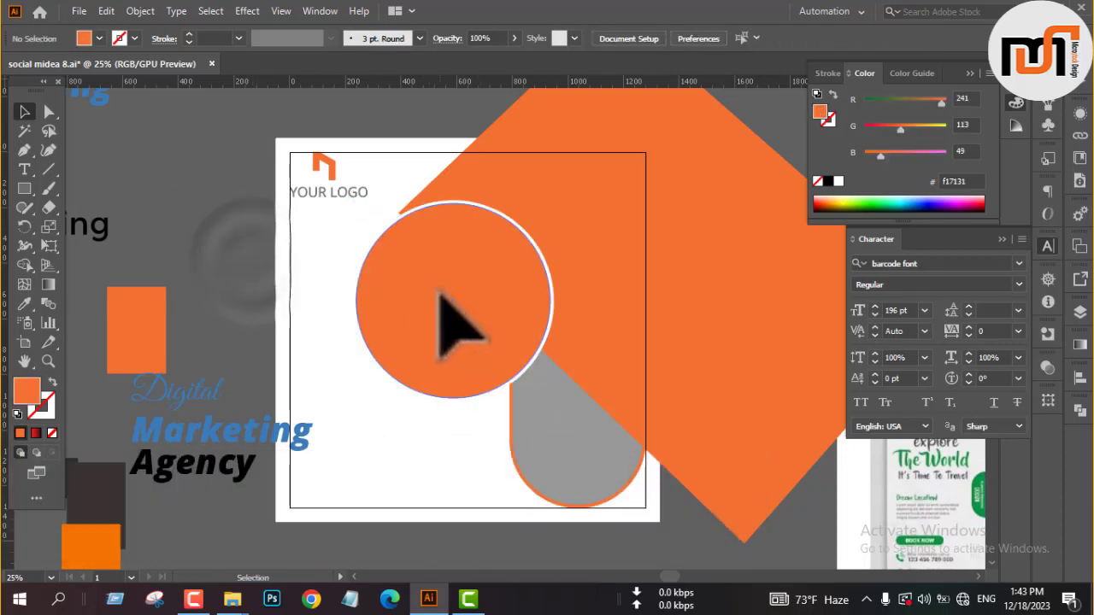
drag(438, 293, 439, 300)
click(229, 218)
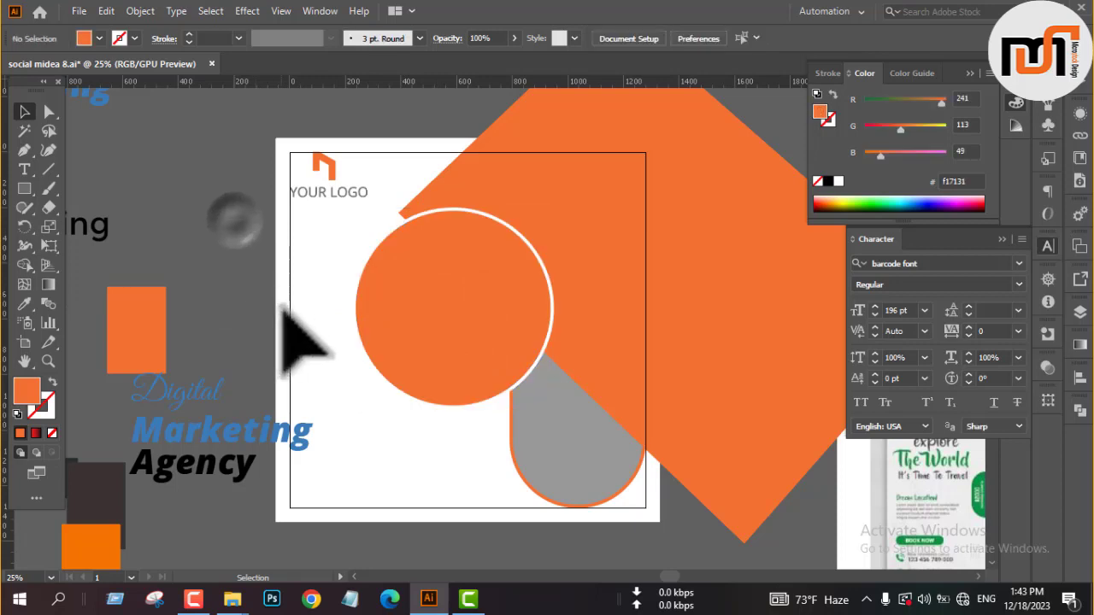
Place the Digital Marketing Agency headline against the inner frame's left edge in the lower part of the artboard
drag(285, 312, 389, 263)
drag(281, 401, 431, 394)
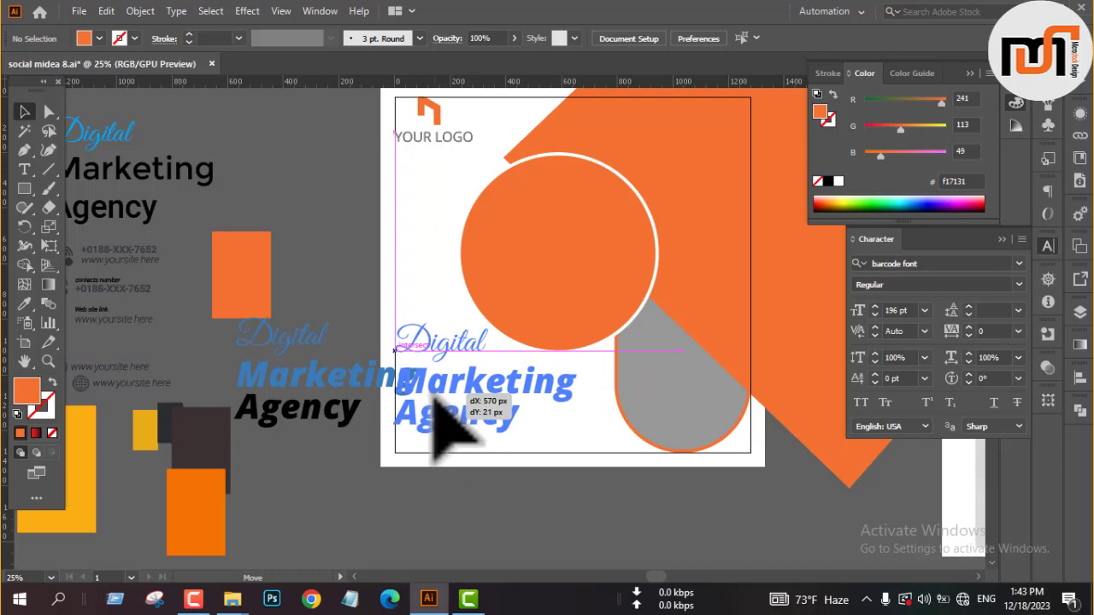
drag(435, 396, 434, 397)
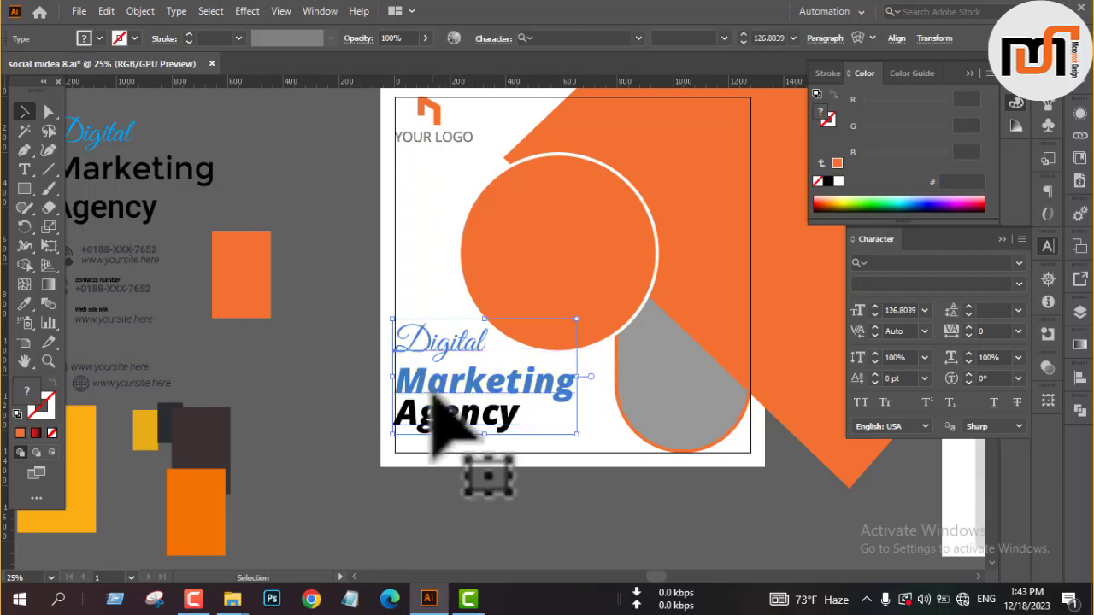
click(300, 255)
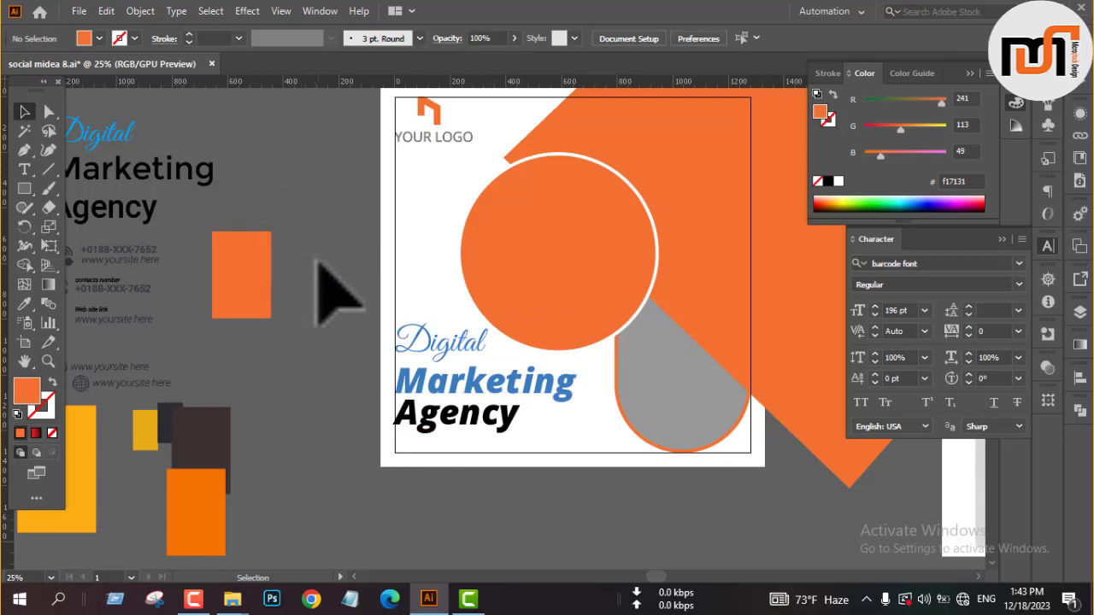
Reposition the orange circle group farther left and slightly lower, between the logo and the headline
drag(559, 254, 532, 262)
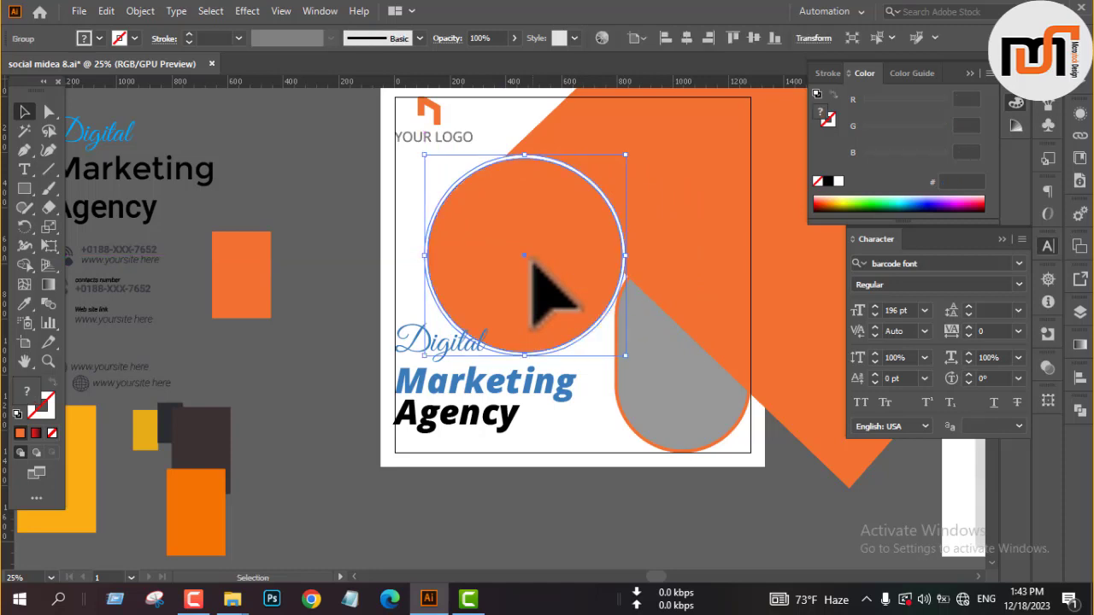
scroll(538, 290, up, 2)
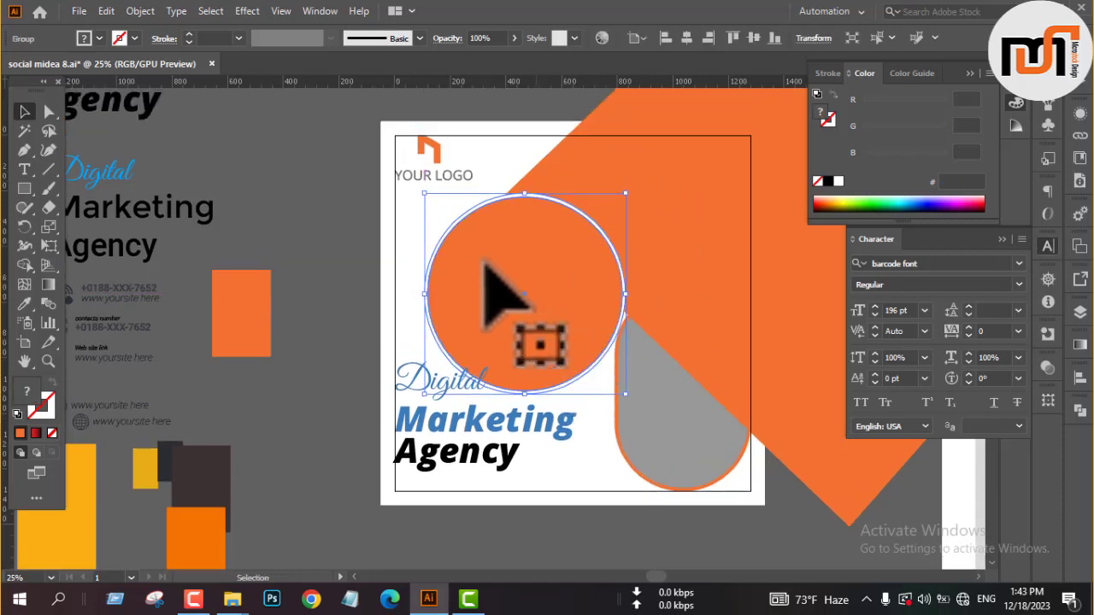
click(330, 248)
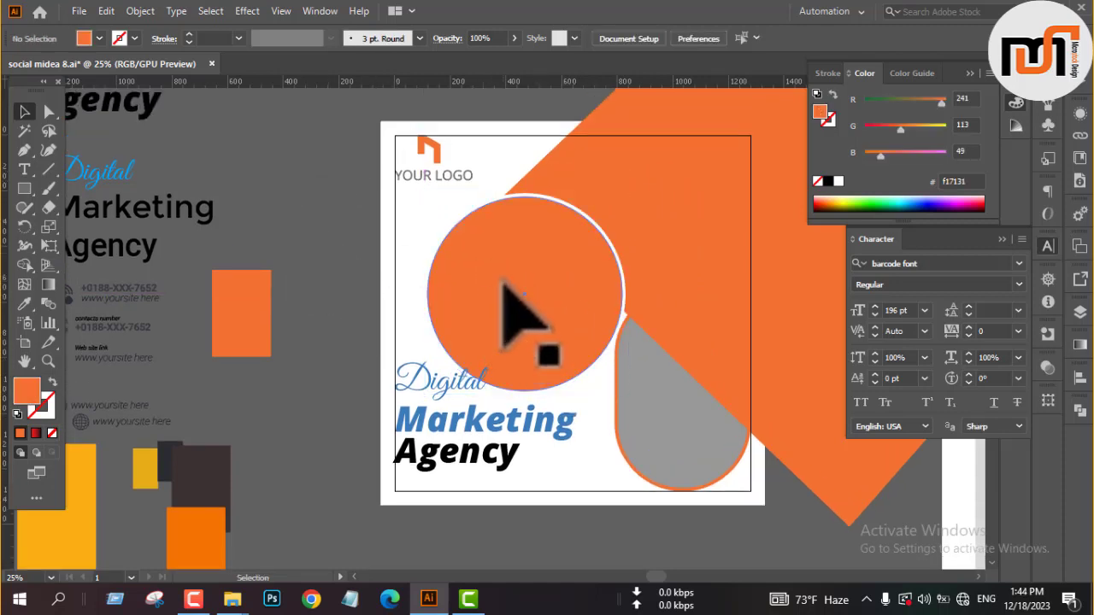
drag(509, 290, 517, 324)
click(346, 252)
Enlarge the orange circle group from its center and align it flush with the inner frame's left edge
click(476, 462)
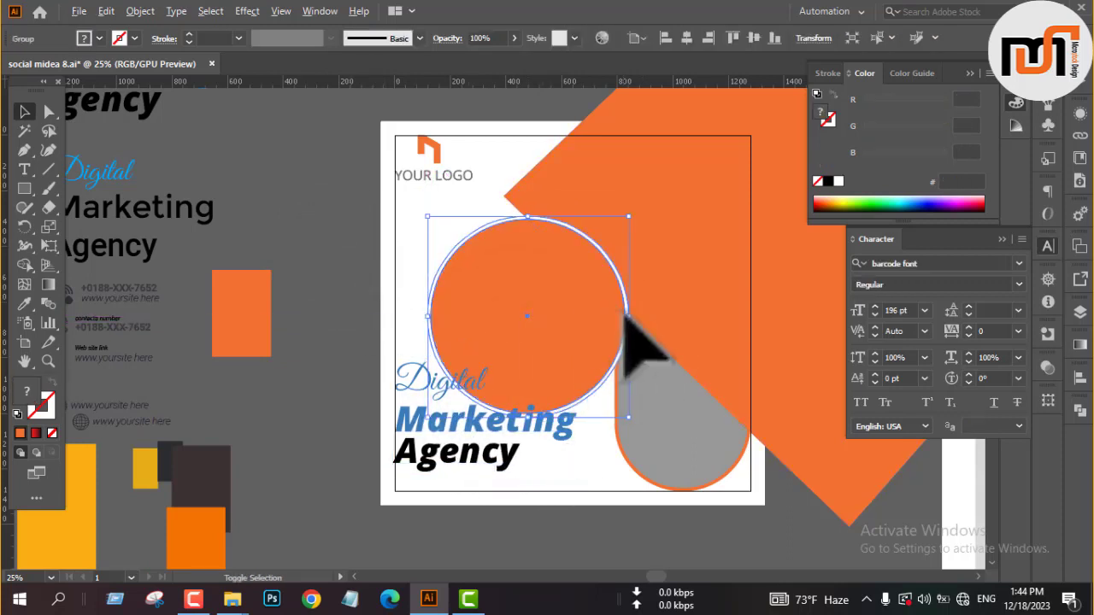
drag(629, 318, 656, 335)
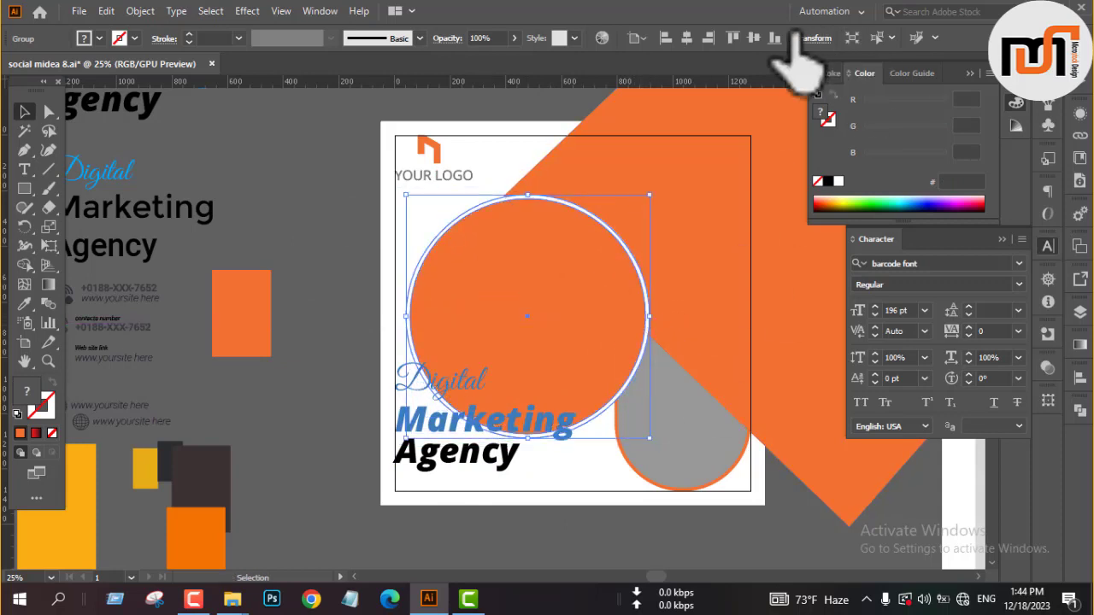
click(672, 34)
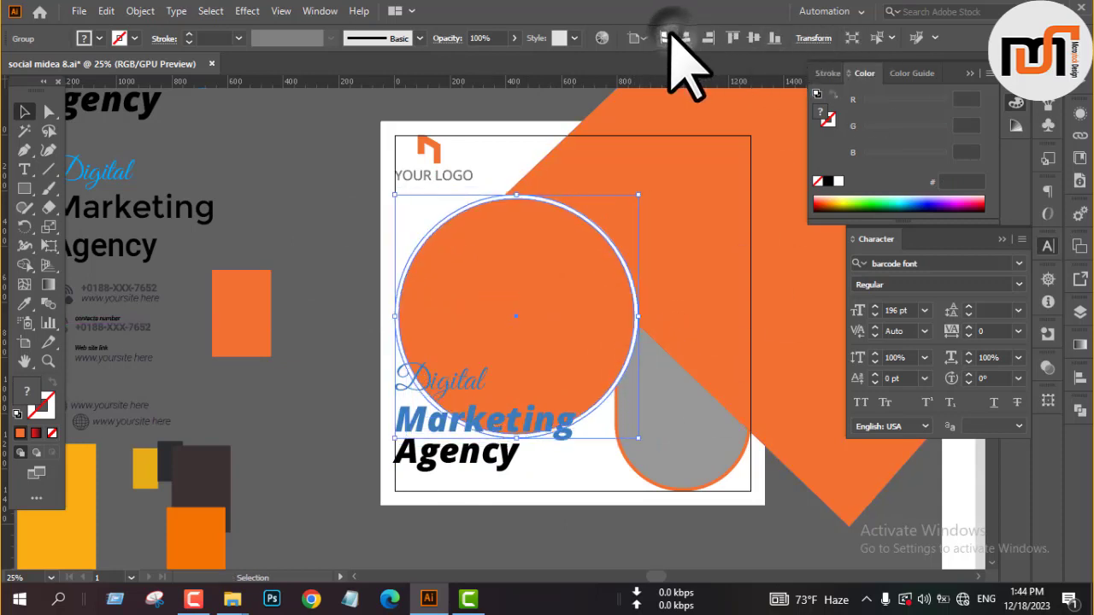
click(312, 243)
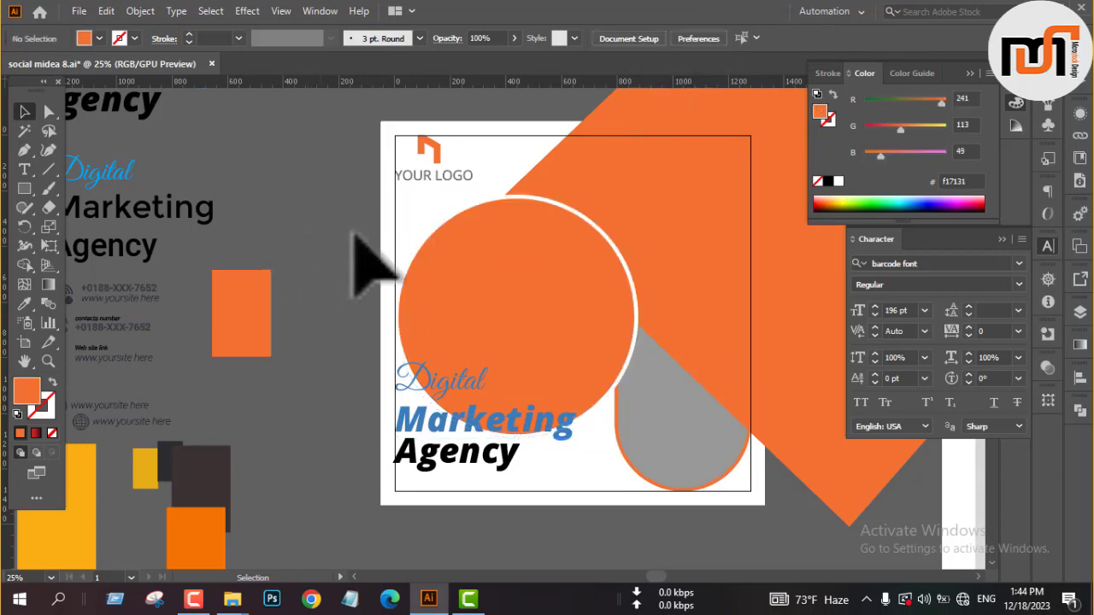
Move the headline over the orange shape at the frame's upper right and set its paragraphs to right alignment without hyphenation
drag(474, 446, 639, 210)
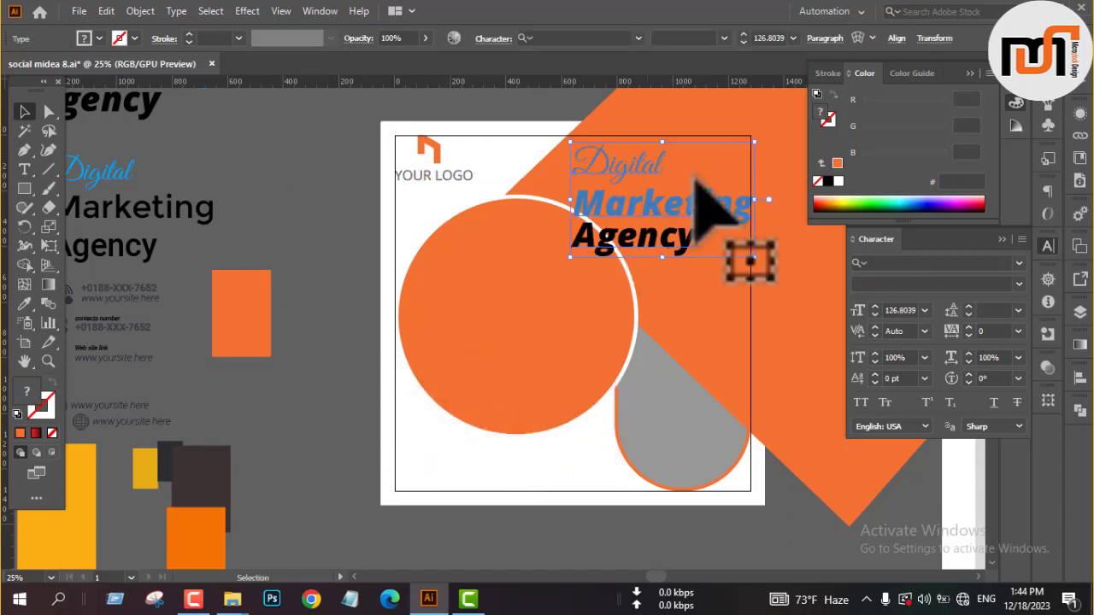
click(825, 37)
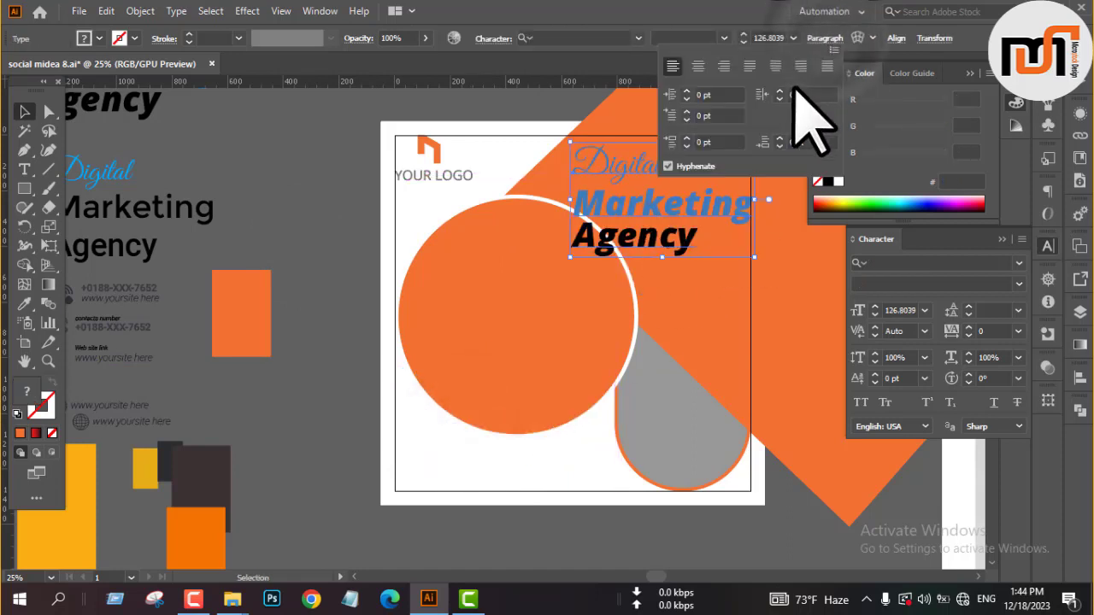
click(801, 67)
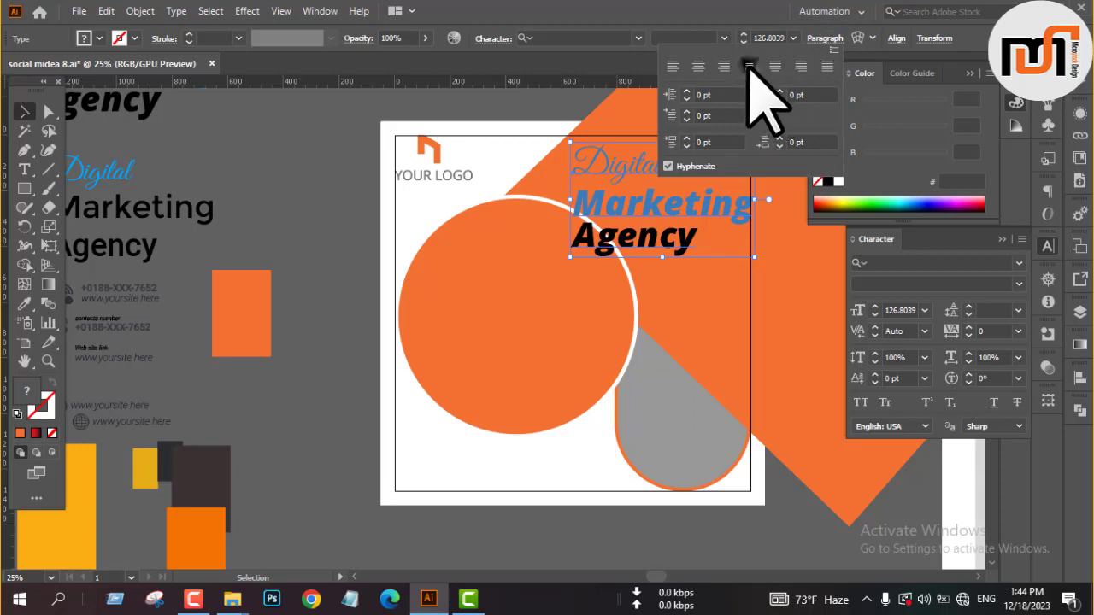
click(774, 66)
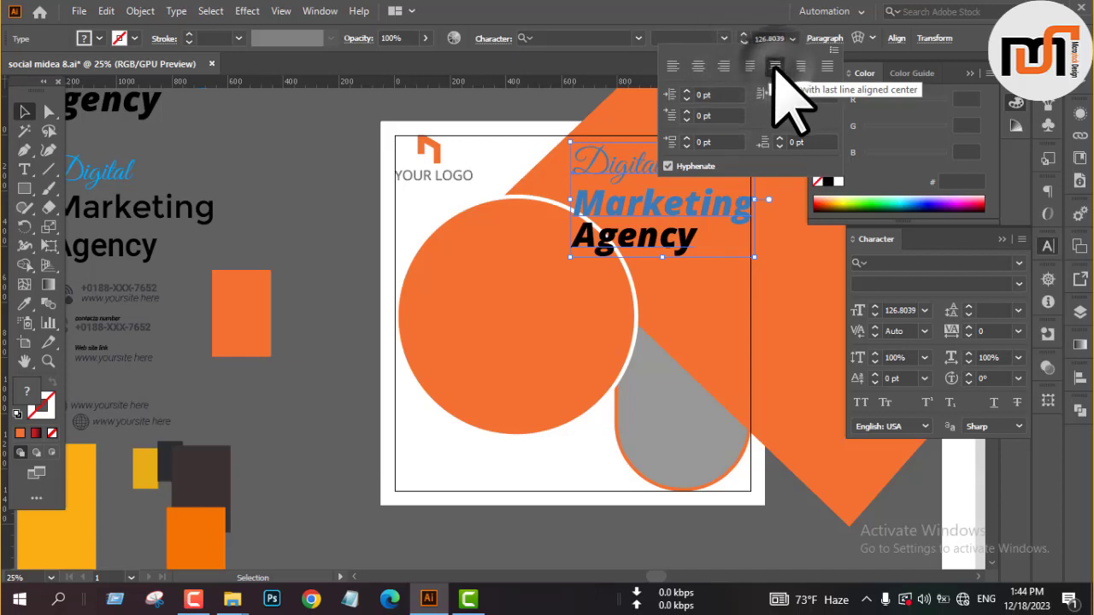
click(698, 67)
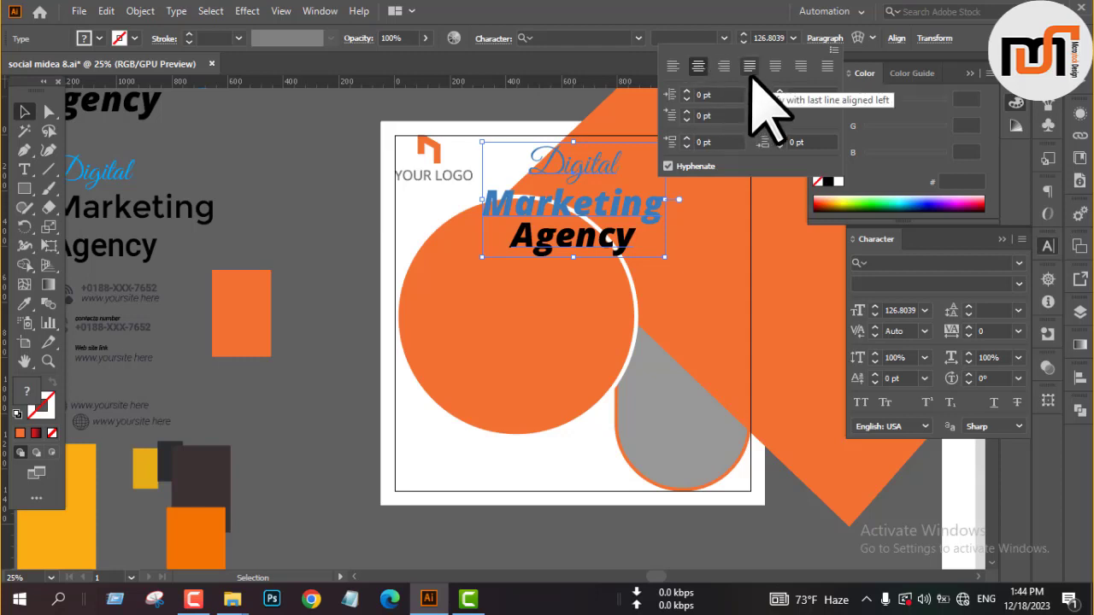
click(695, 167)
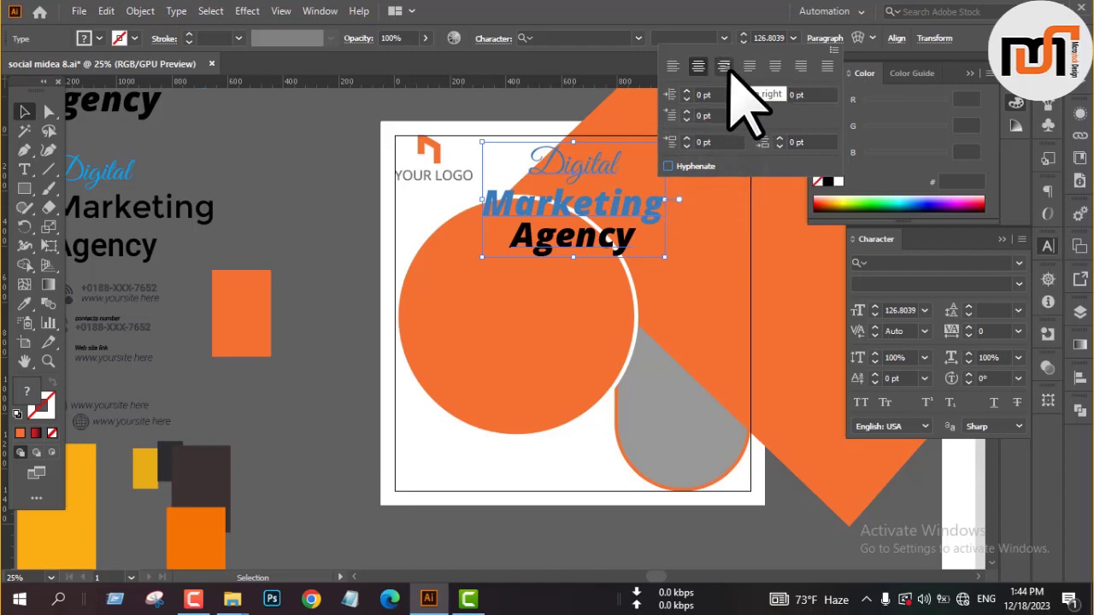
click(724, 67)
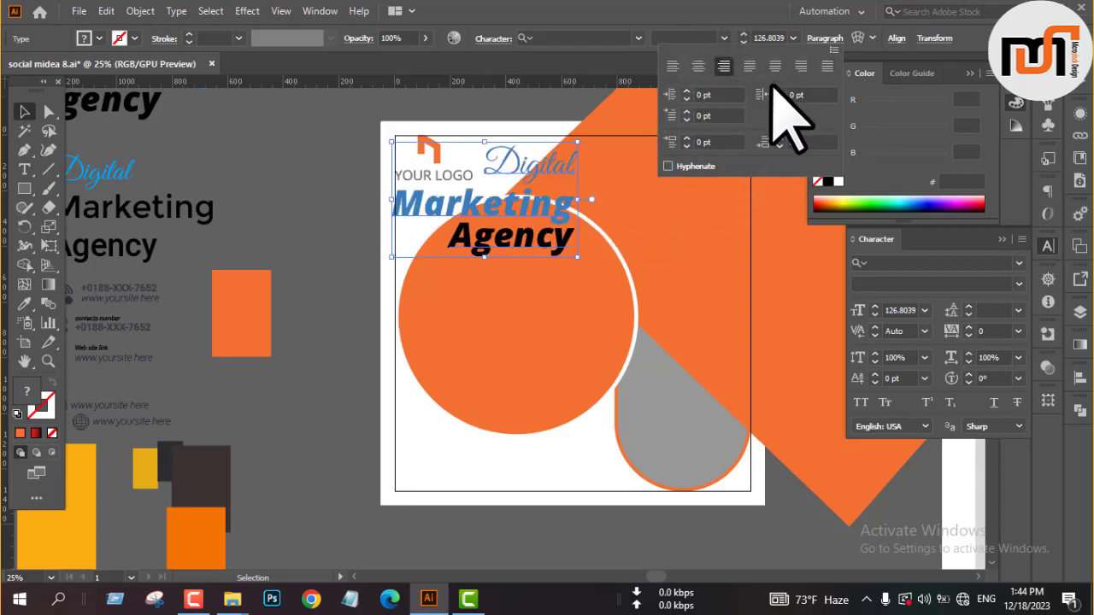
Fully justify the headline, switch it to the Adobe Every-line Composer and accept the default justification settings
click(801, 67)
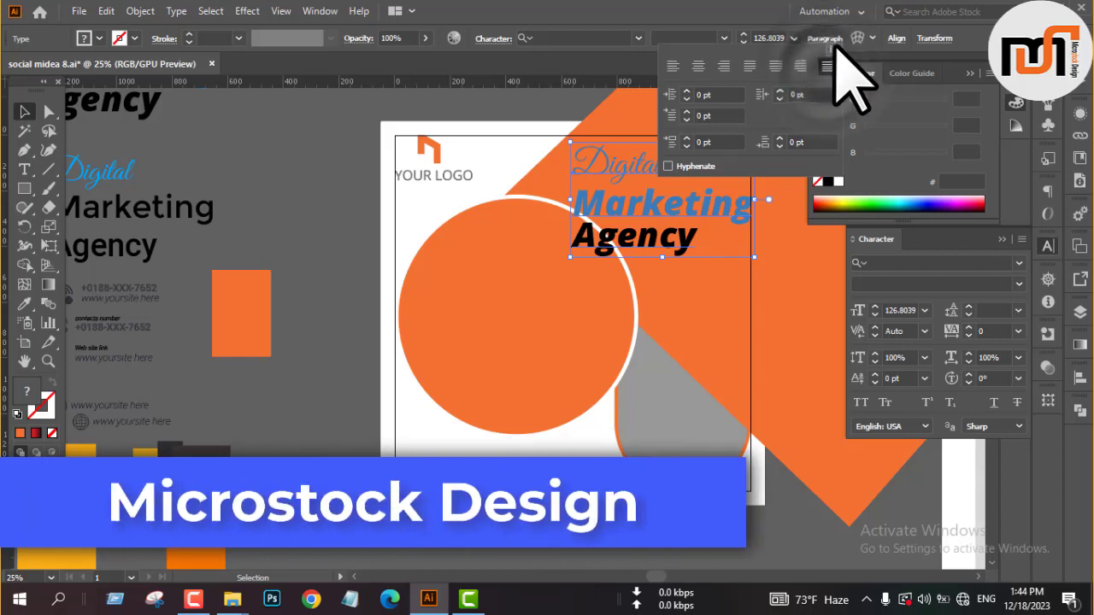
click(833, 50)
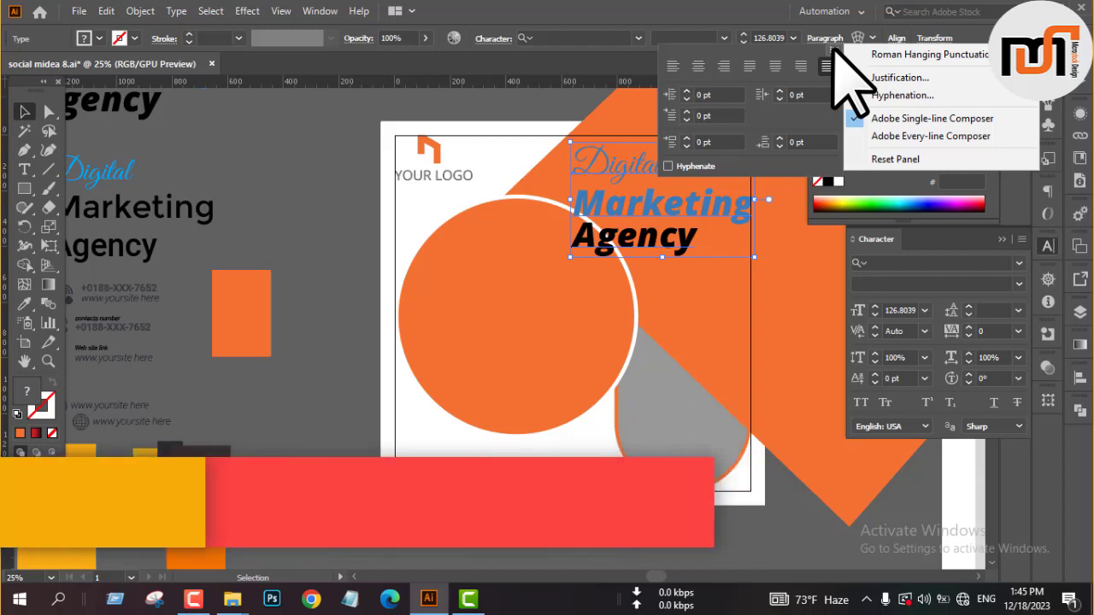
click(906, 135)
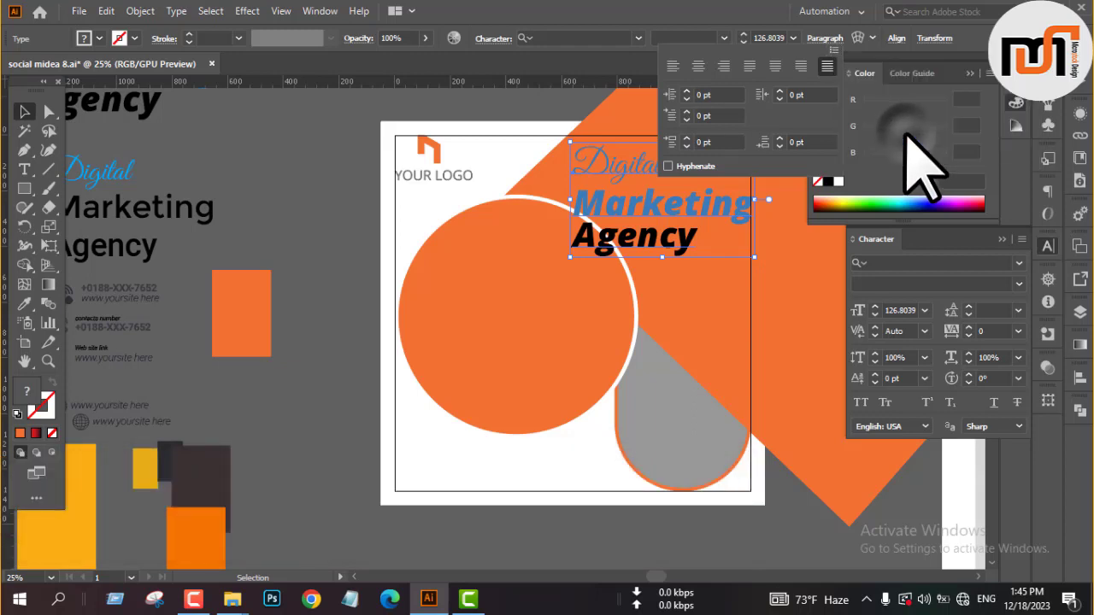
click(834, 49)
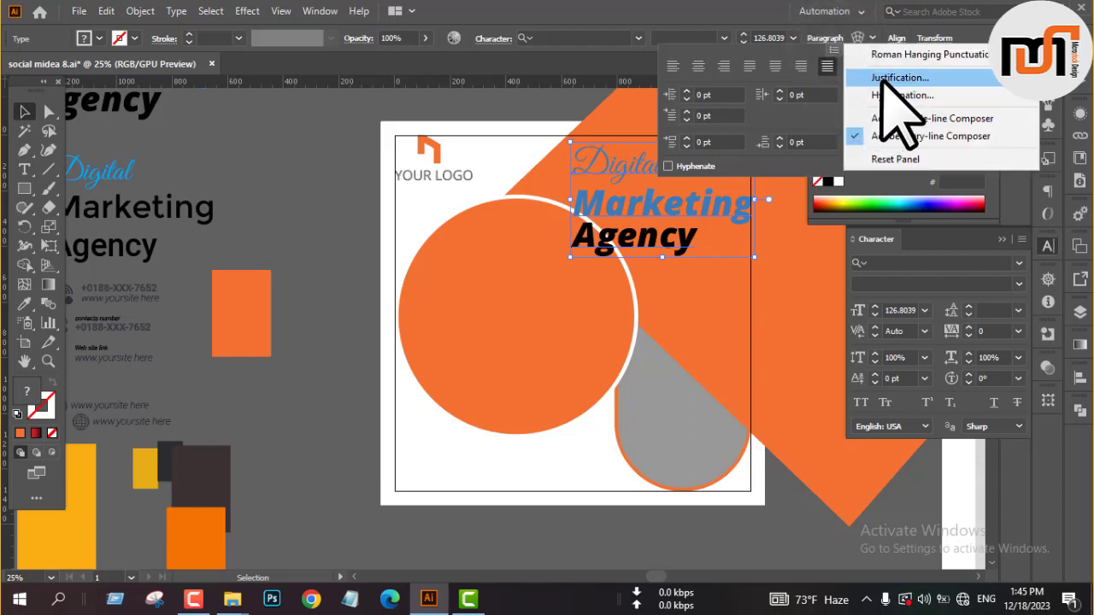
click(888, 78)
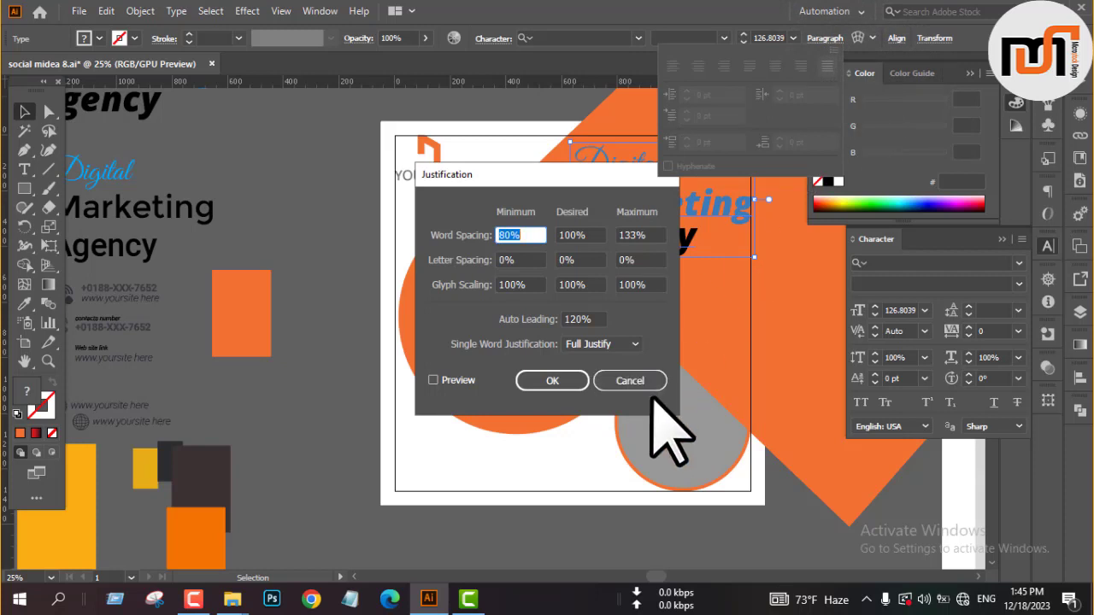
click(544, 380)
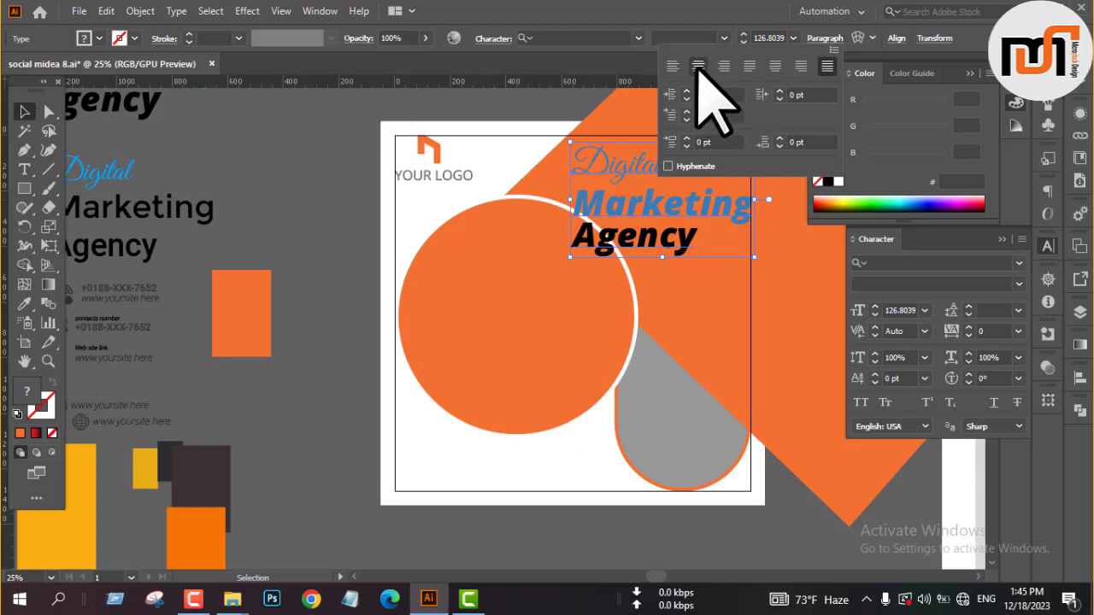
Try centered and justified alignments on the headline, finishing with its paragraphs aligned right
click(698, 65)
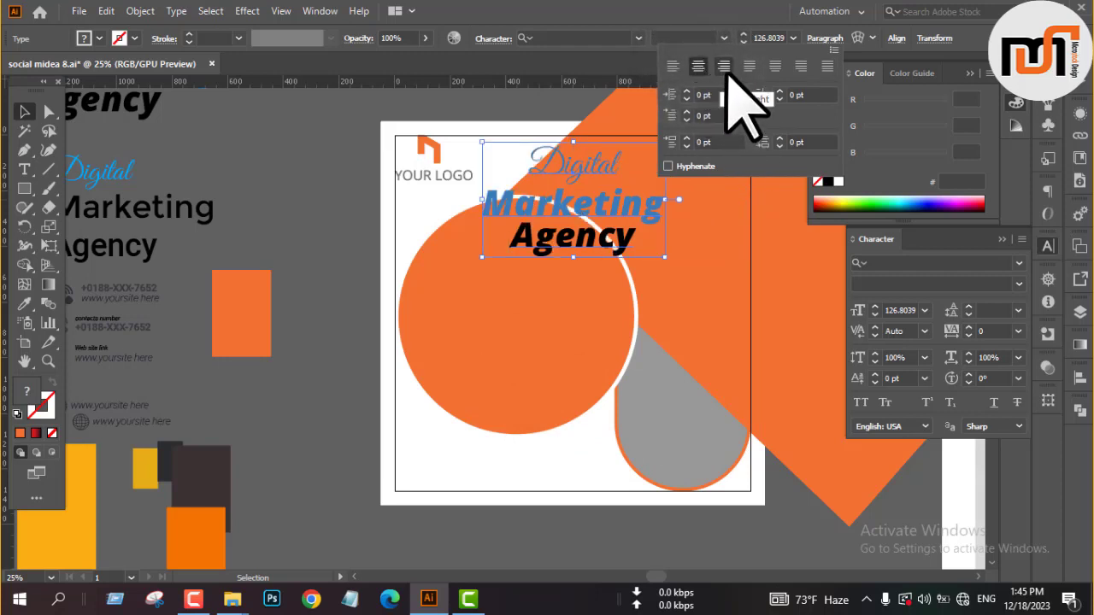
click(723, 68)
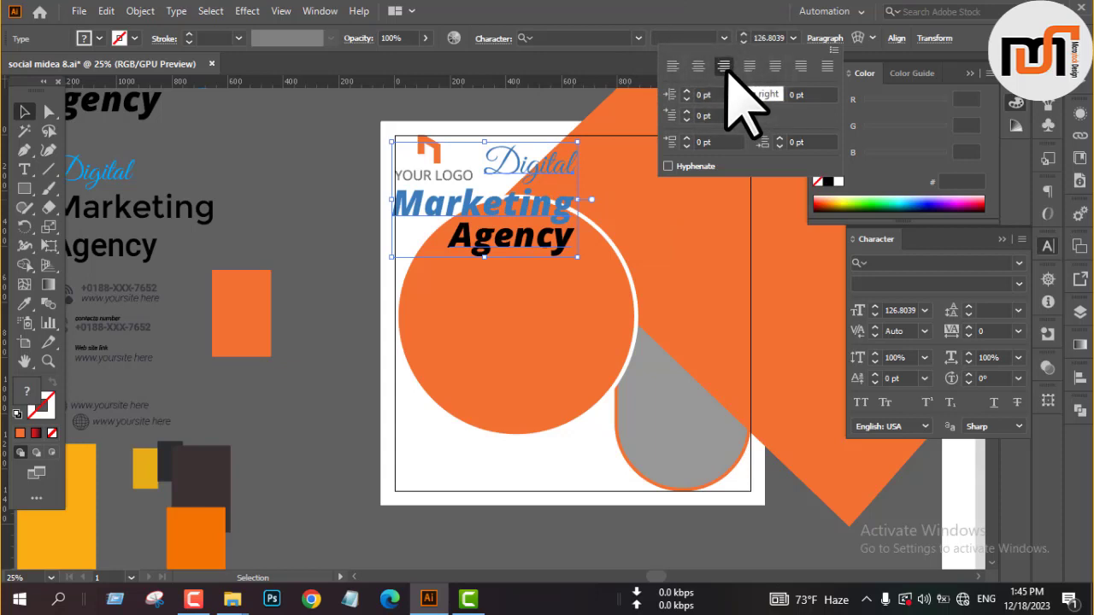
click(775, 66)
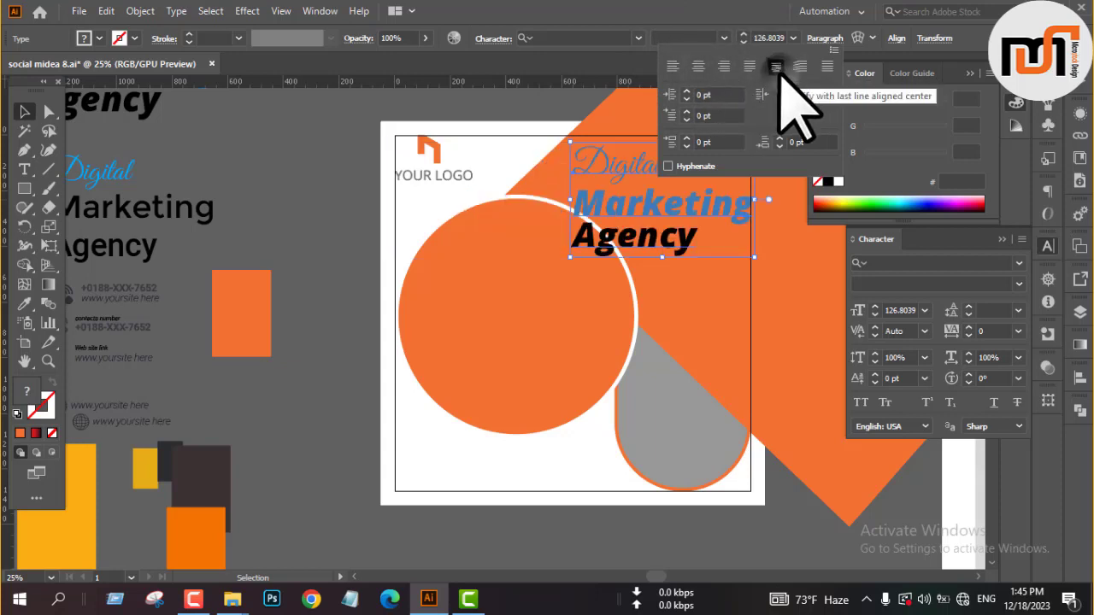
click(822, 68)
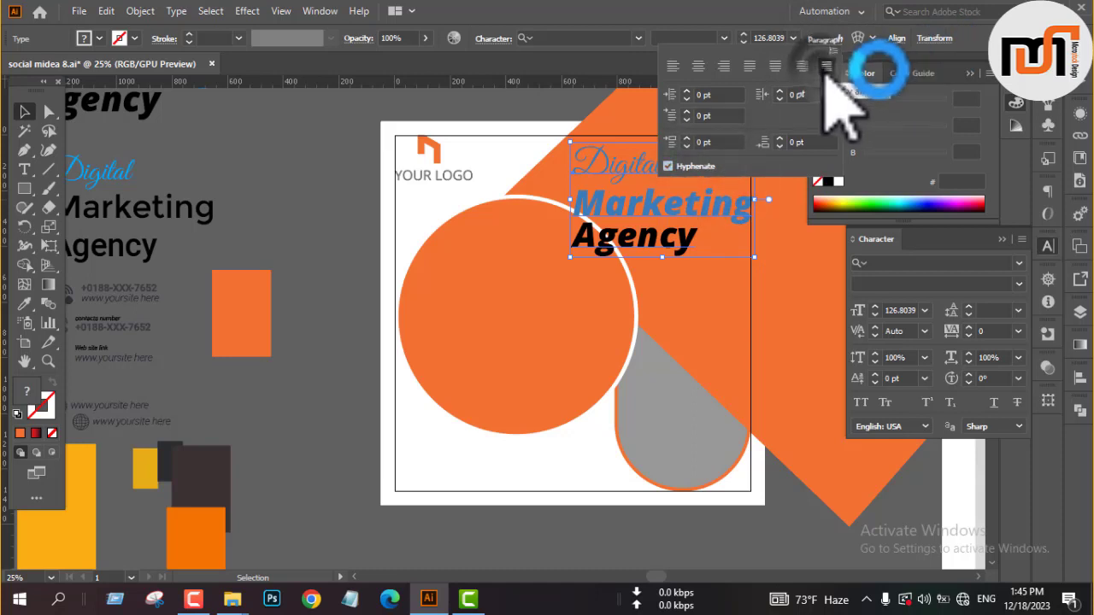
click(723, 66)
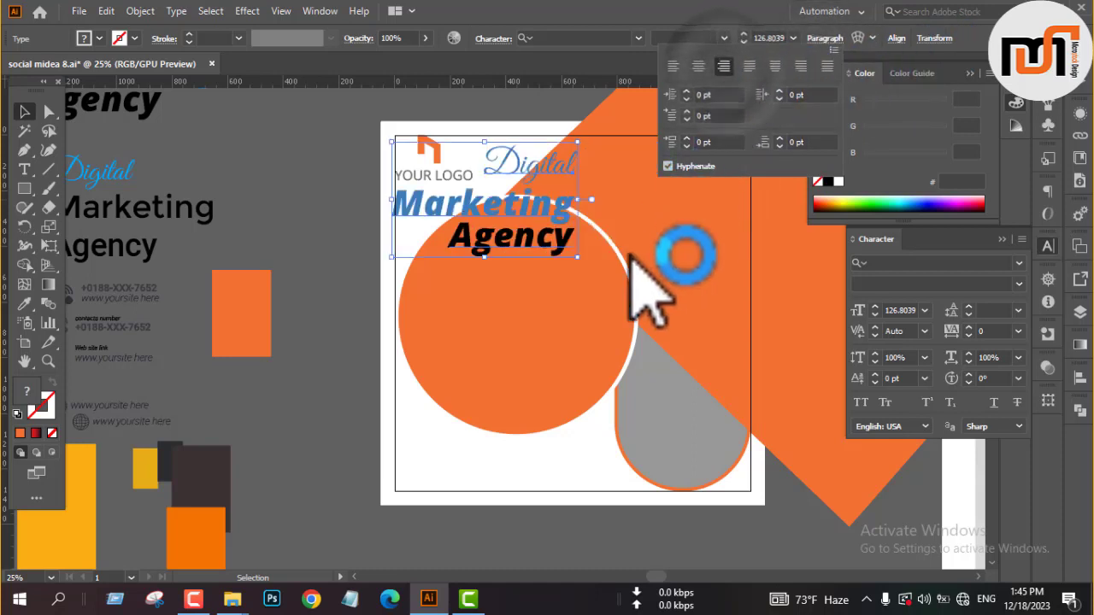
Move the headline to the inner frame's upper-right corner and shift the orange circle group slightly lower
click(318, 243)
drag(499, 220, 669, 235)
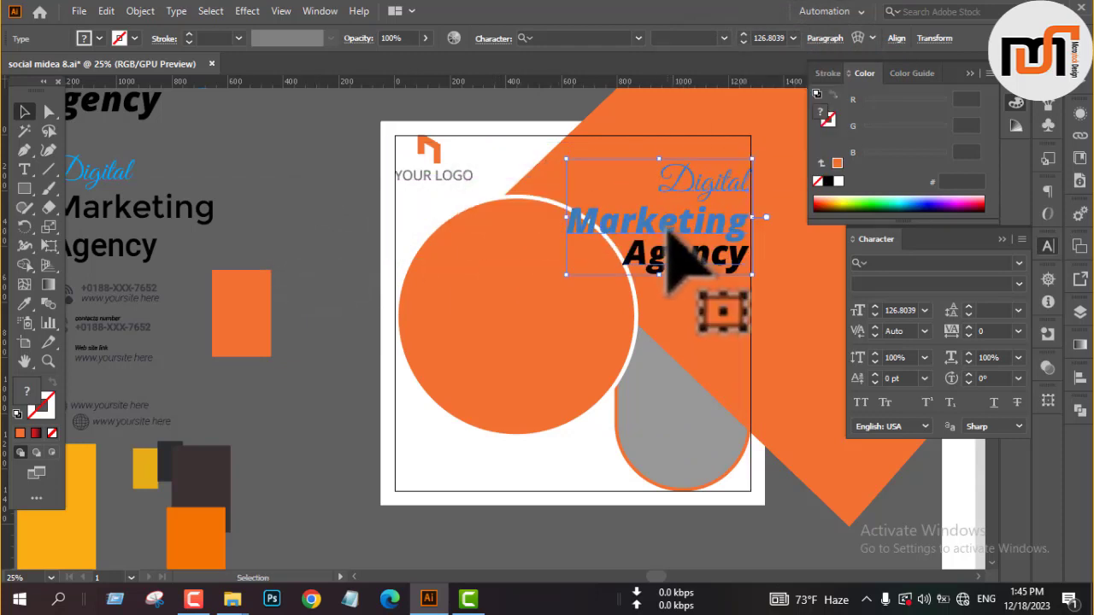
drag(709, 215, 707, 185)
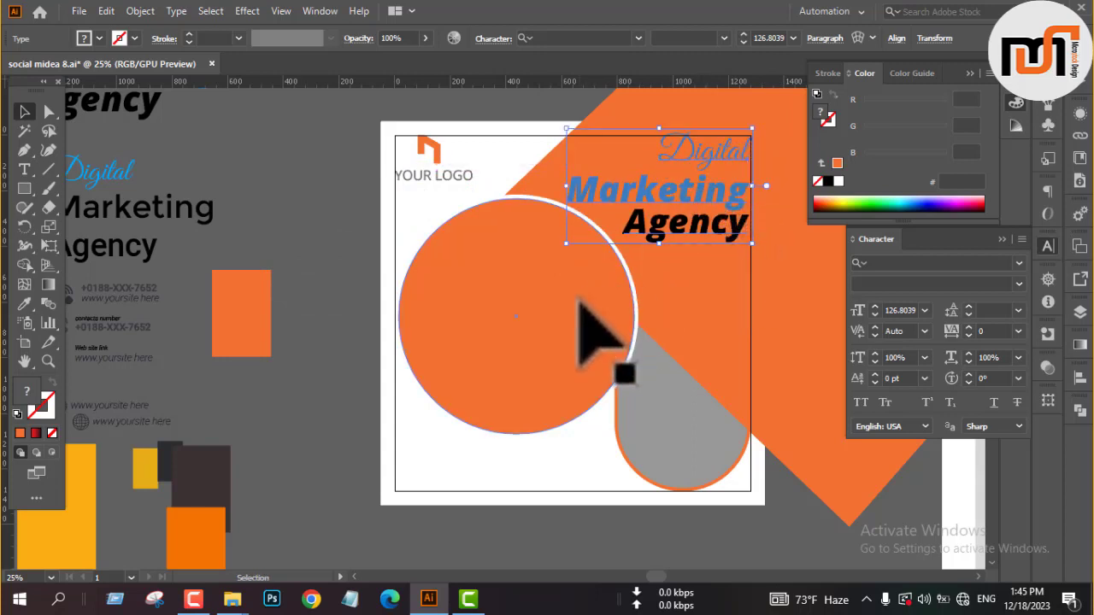
mouse_move(577, 304)
mouse_down()
mouse_move(579, 325)
mouse_move(575, 316)
mouse_up()
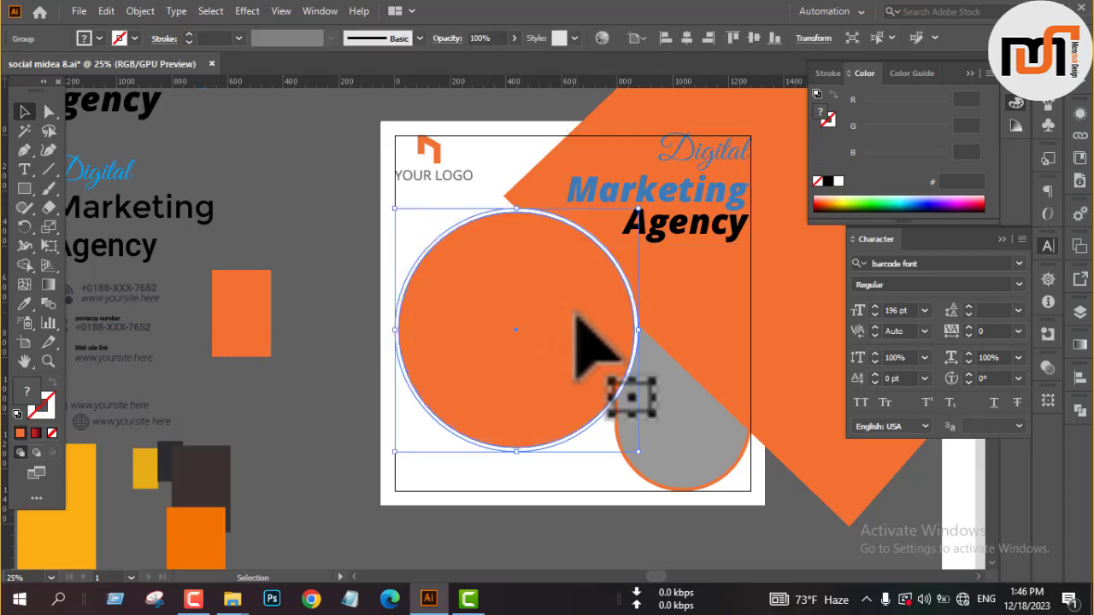
click(315, 246)
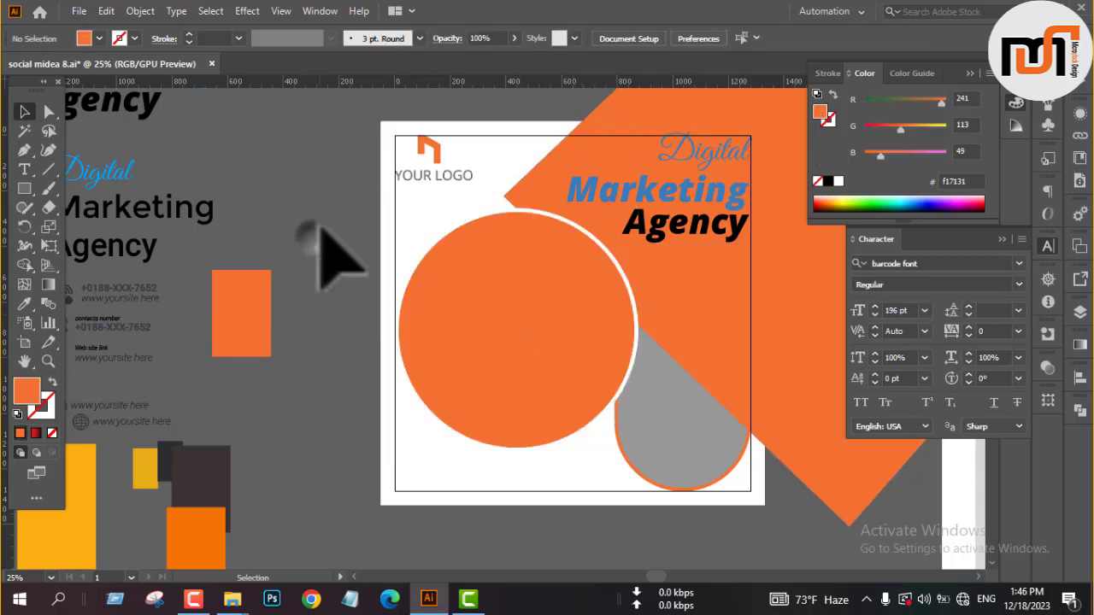
Recolor the words Marketing Agency in the headline to white
click(740, 218)
double_click(740, 187)
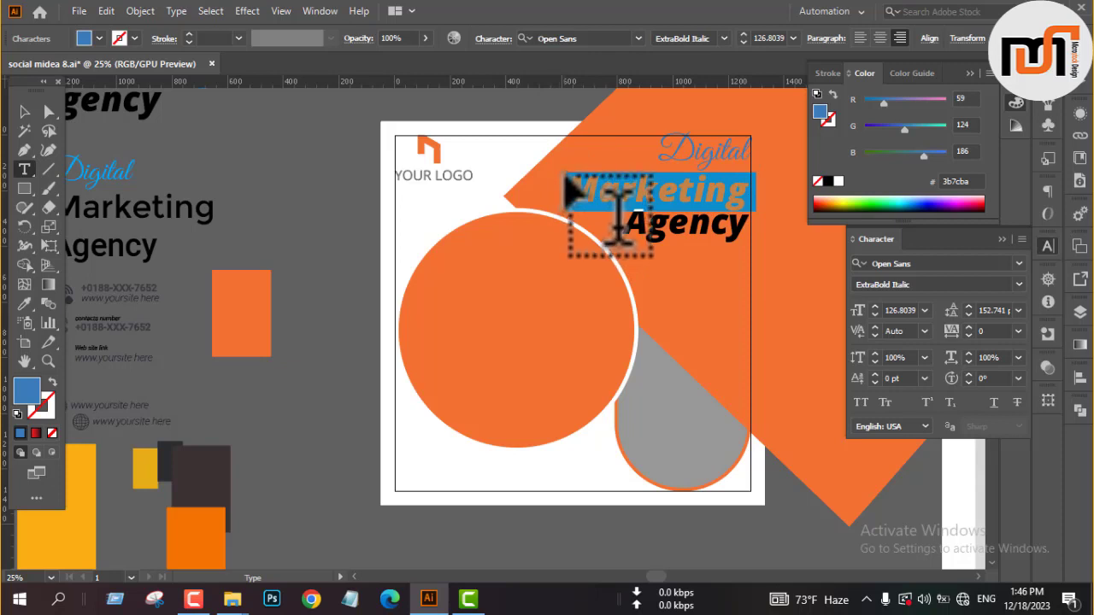
drag(579, 162, 757, 220)
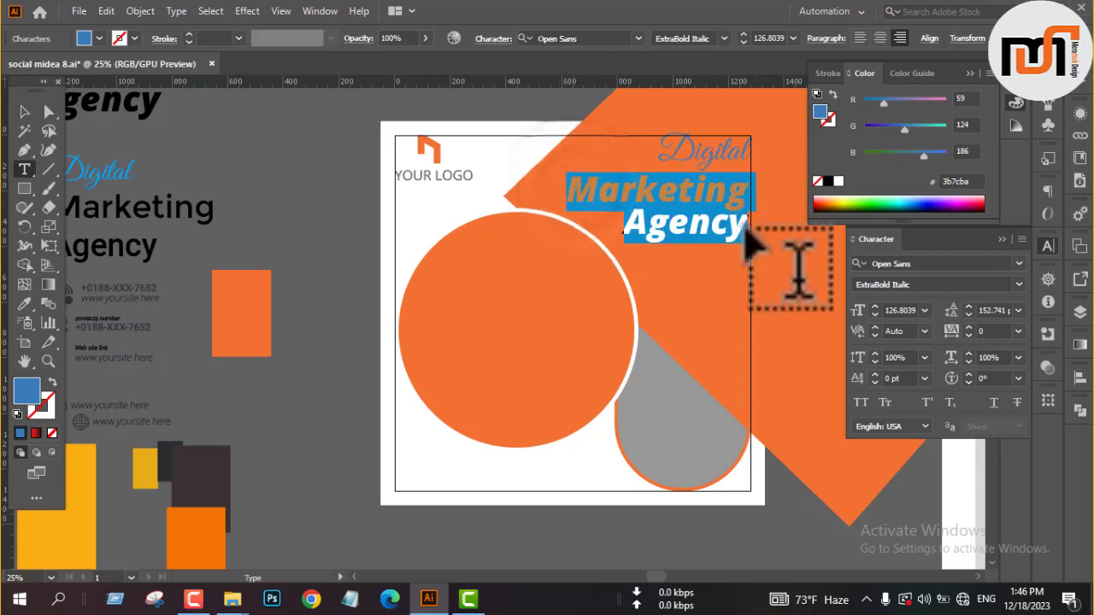
click(100, 37)
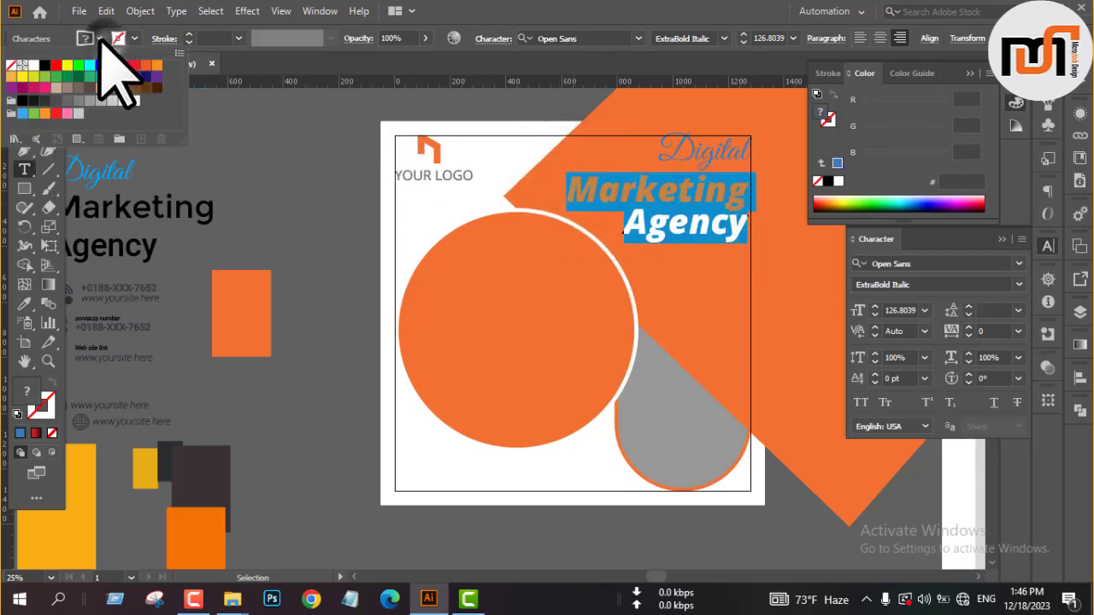
click(34, 65)
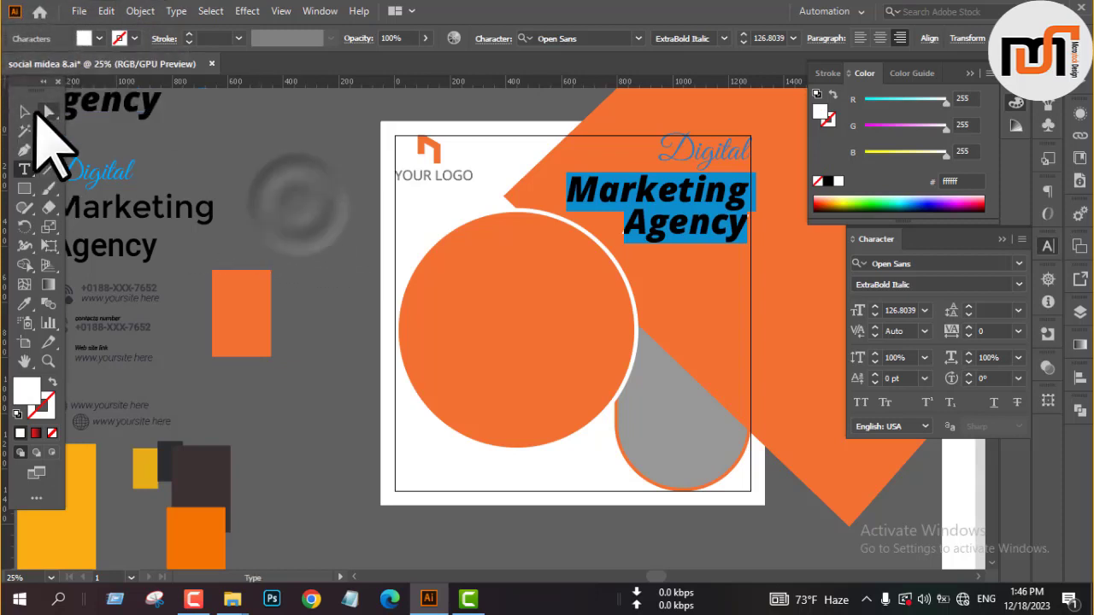
click(25, 111)
click(295, 224)
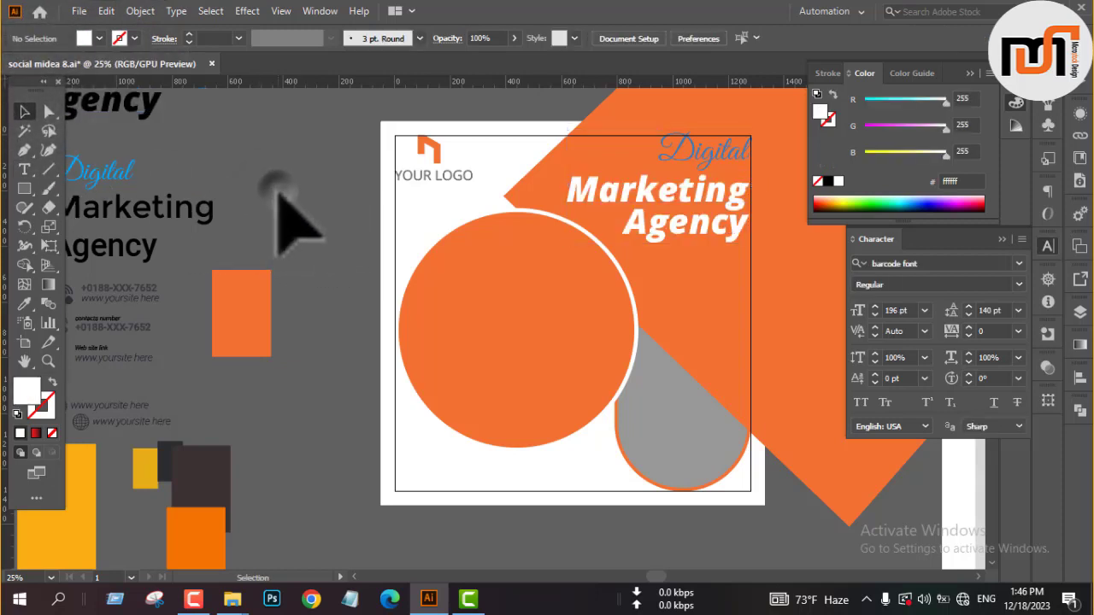
Recolor the word Digital in the headline to black
double_click(697, 154)
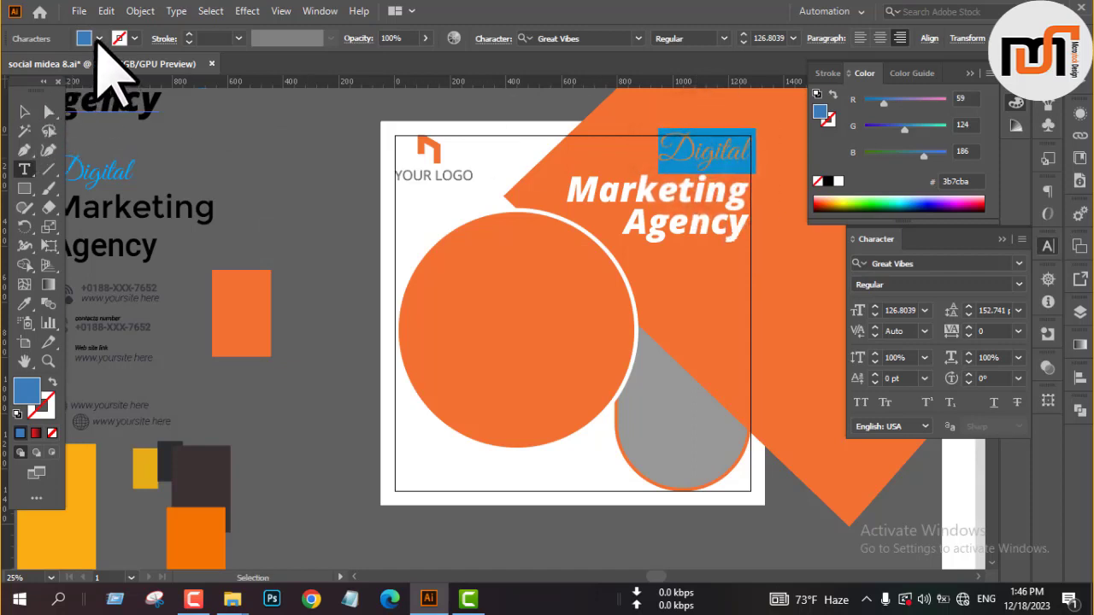
click(99, 38)
click(48, 86)
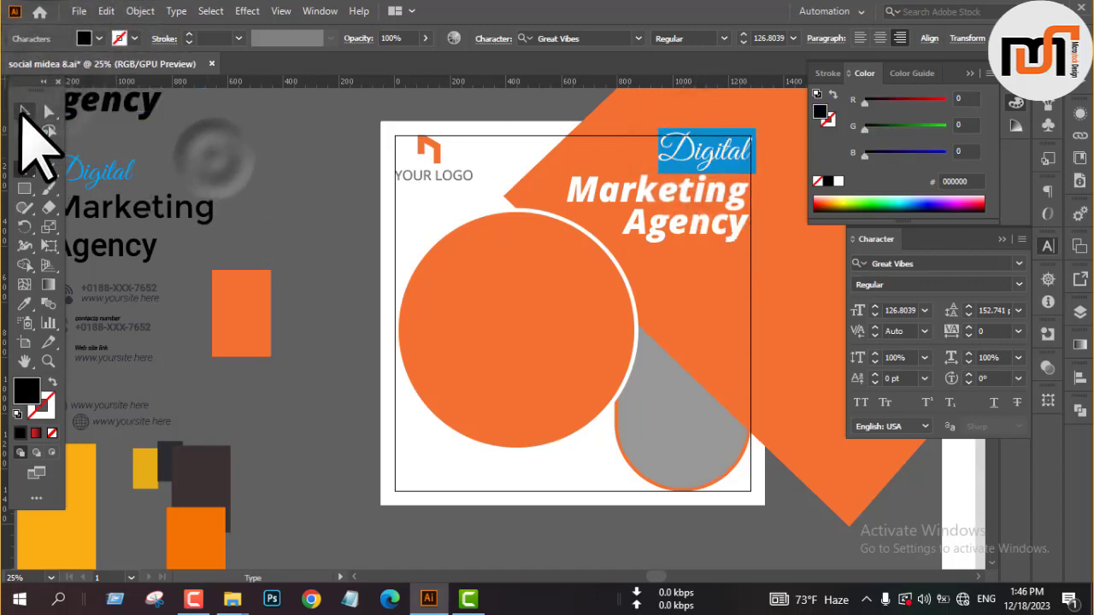
click(24, 112)
click(271, 198)
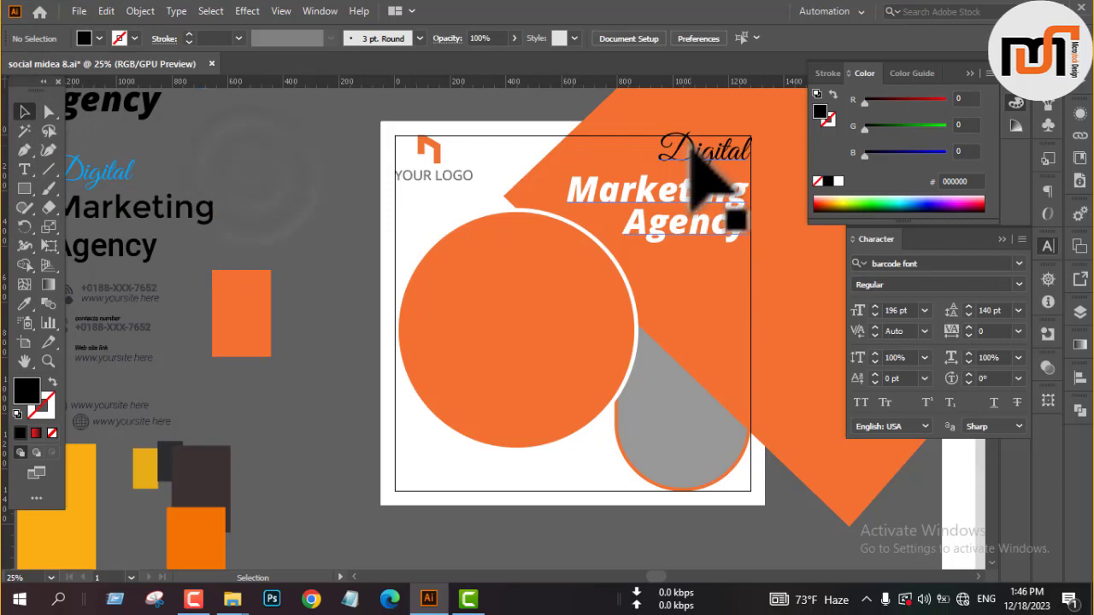
Convert the headline to outlines and align it with the inner frame's top and right edges
click(691, 156)
right_click(692, 150)
click(790, 255)
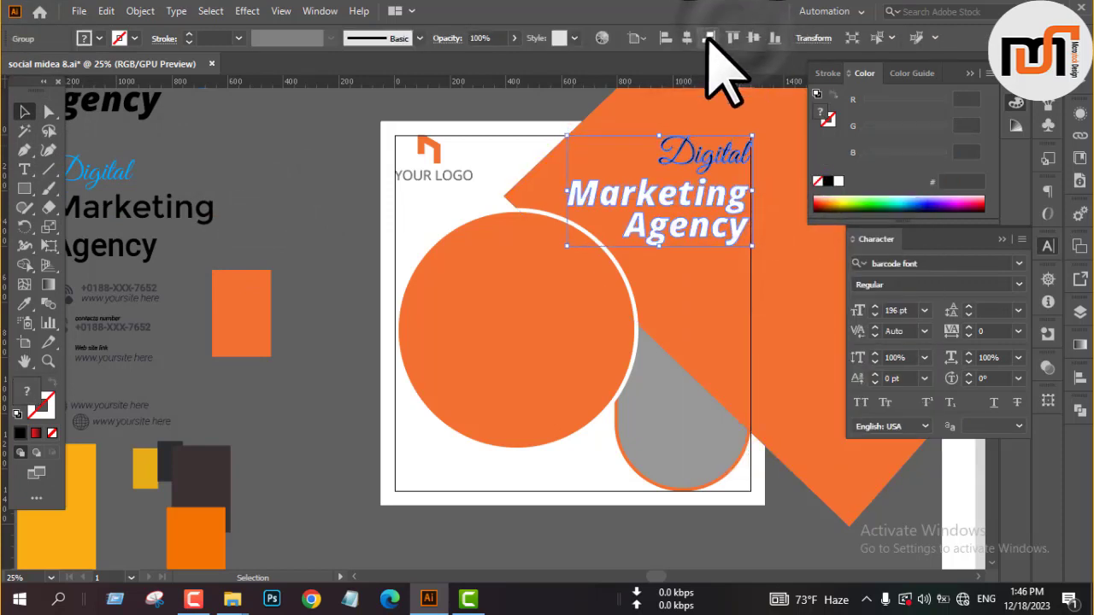
click(361, 244)
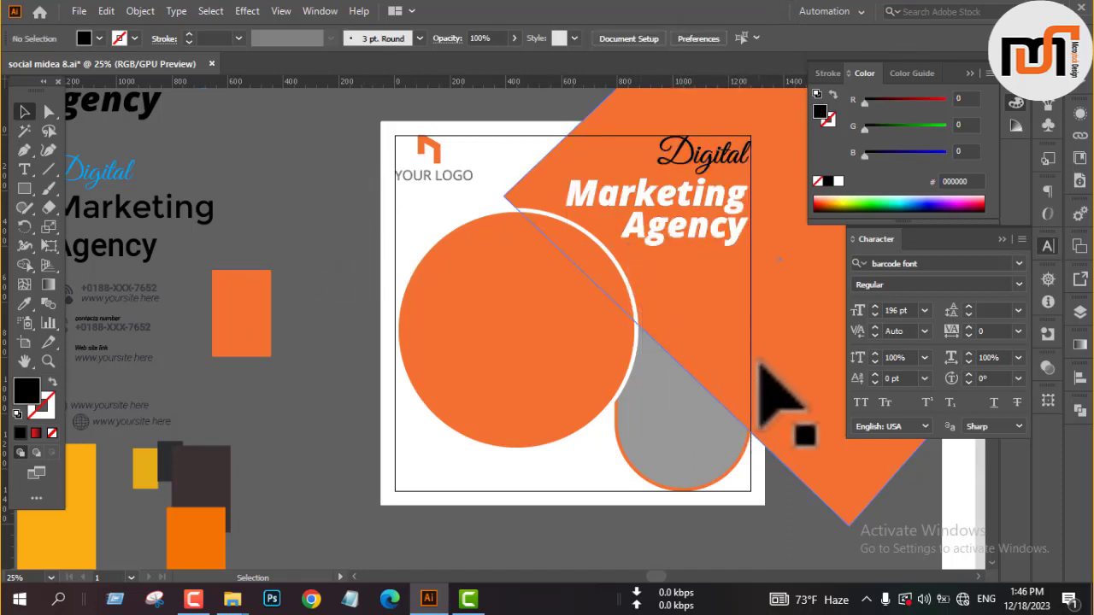
Set the default text formatting to Roboto Light Italic at 21 pt
drag(732, 288, 564, 275)
click(925, 312)
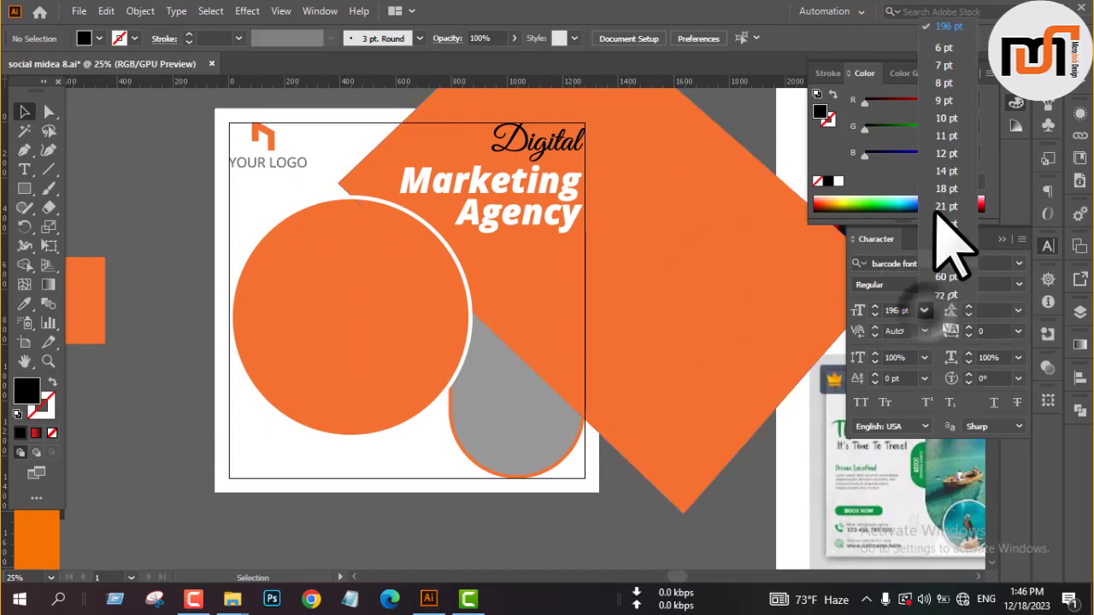
click(989, 176)
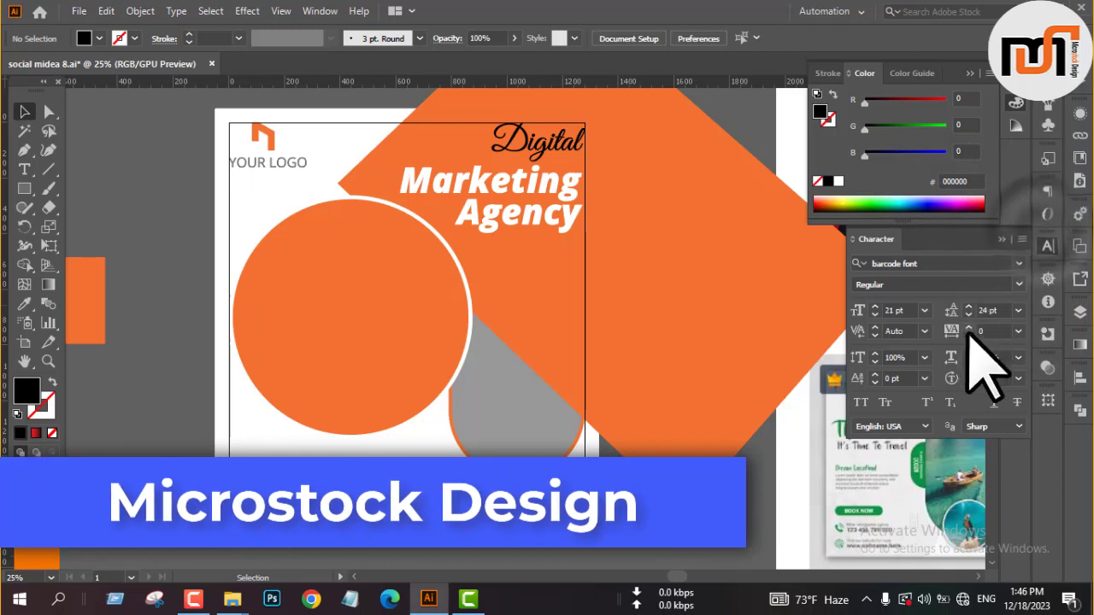
click(937, 261)
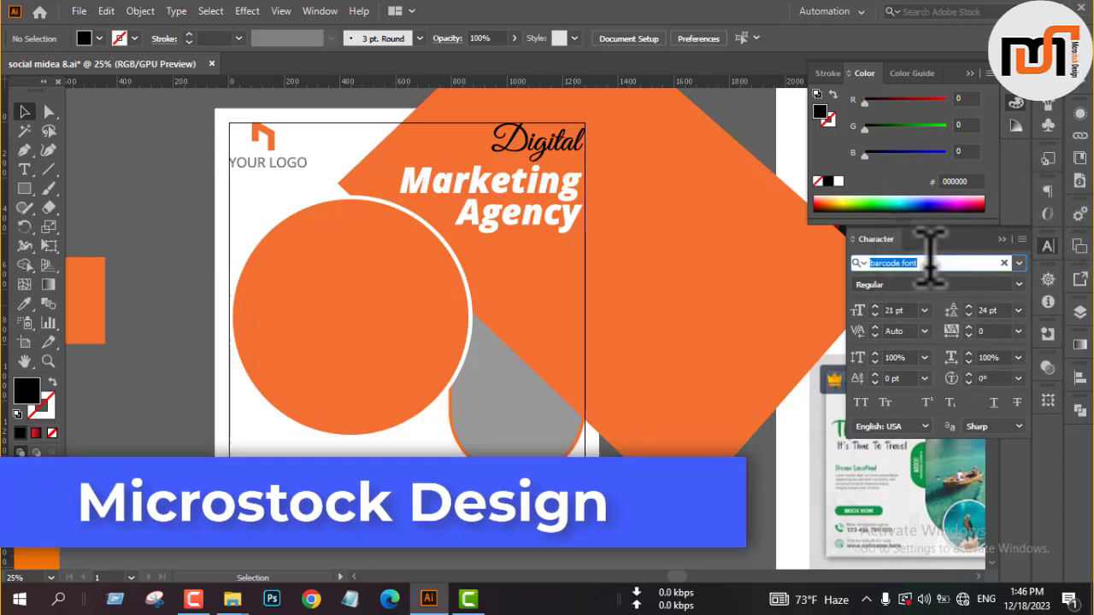
text(rob)
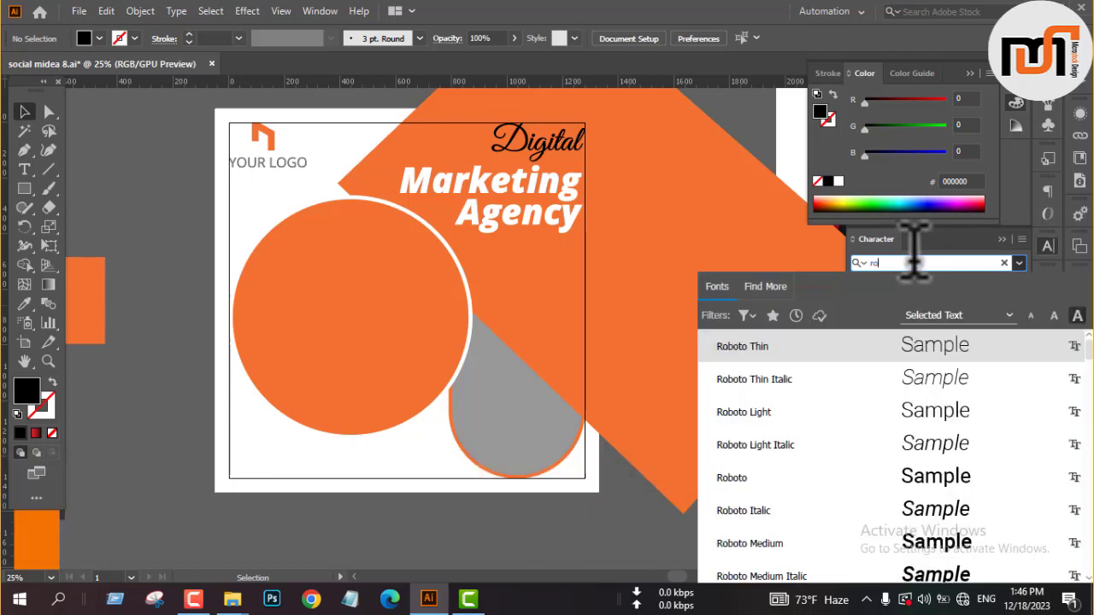
click(869, 436)
Add a right-aligned placeholder text block below Agency, spanning from the circle's edge to the inner frame's right edge
scroll(500, 267, up, 1)
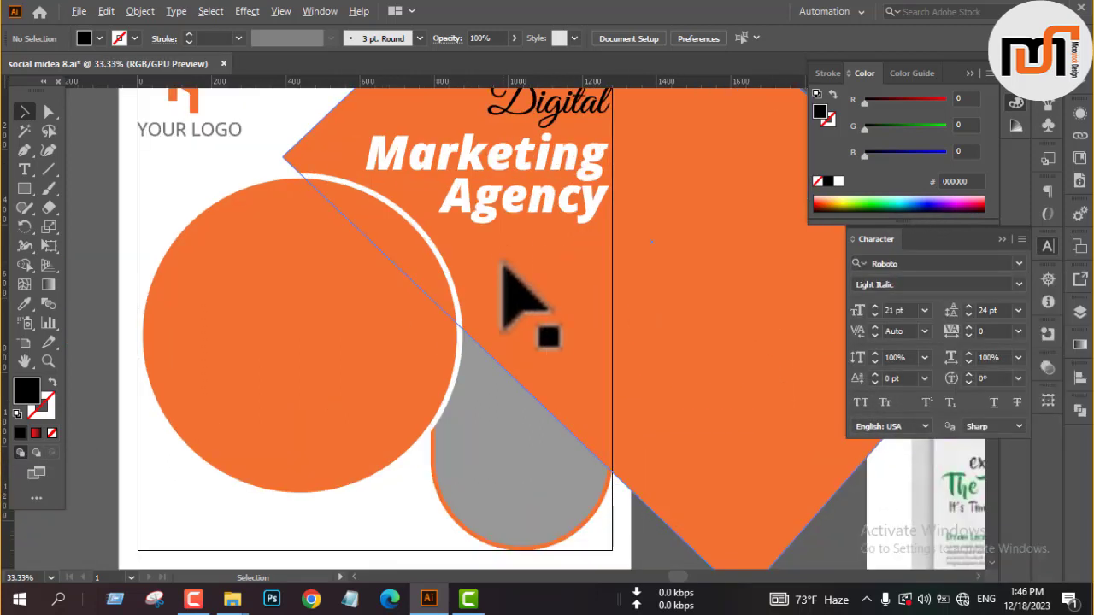
key(t)
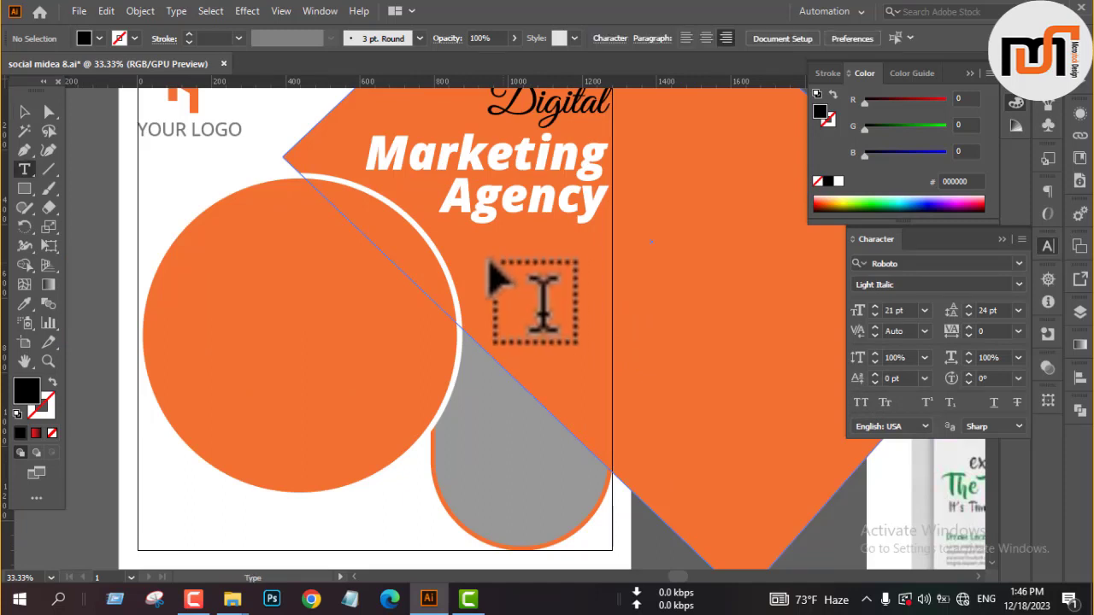
drag(457, 246, 612, 299)
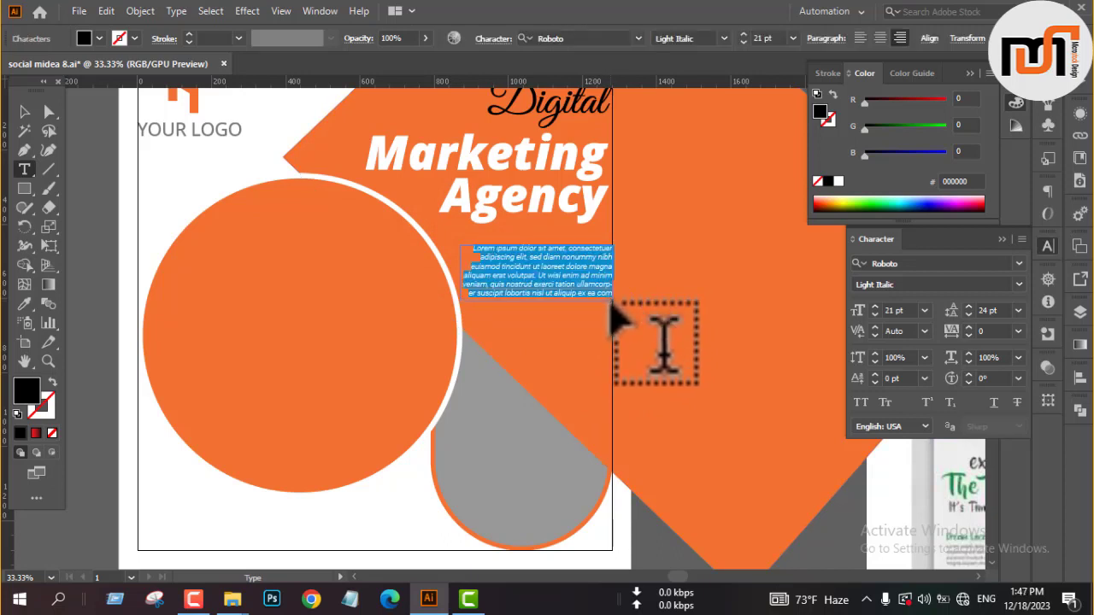
click(26, 111)
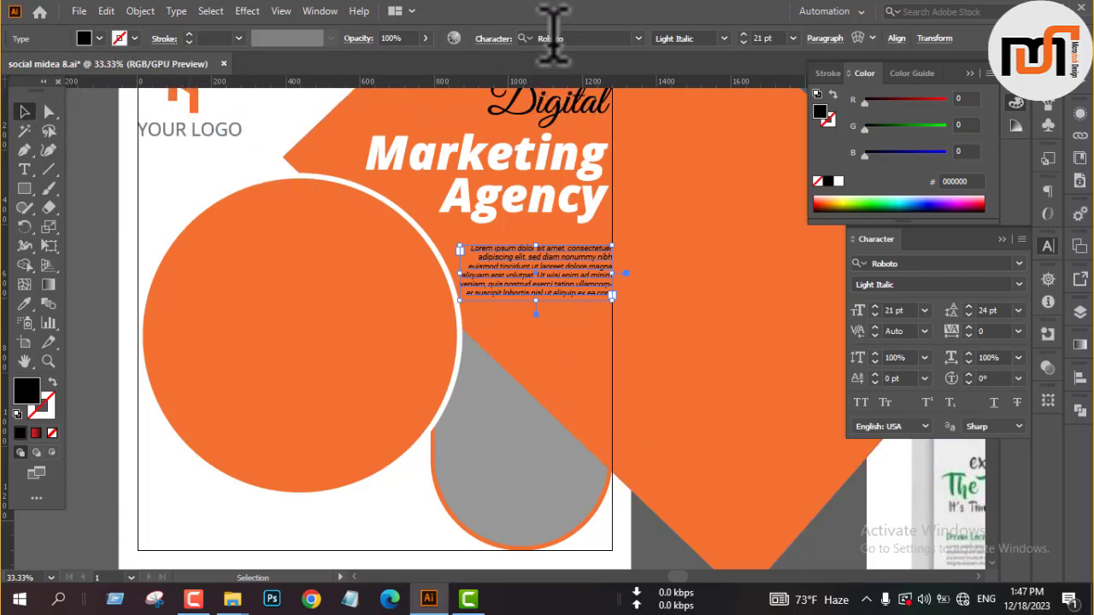
Lower the placeholder paragraph's opacity to 46% and convert it to outlines
click(425, 38)
drag(415, 56, 391, 58)
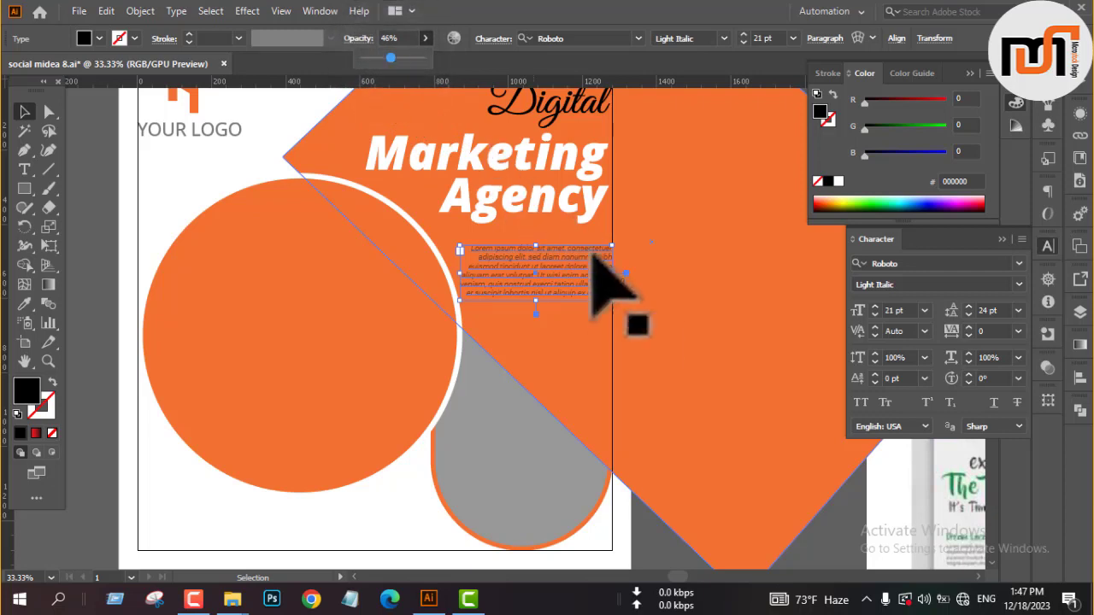
right_click(597, 255)
click(692, 361)
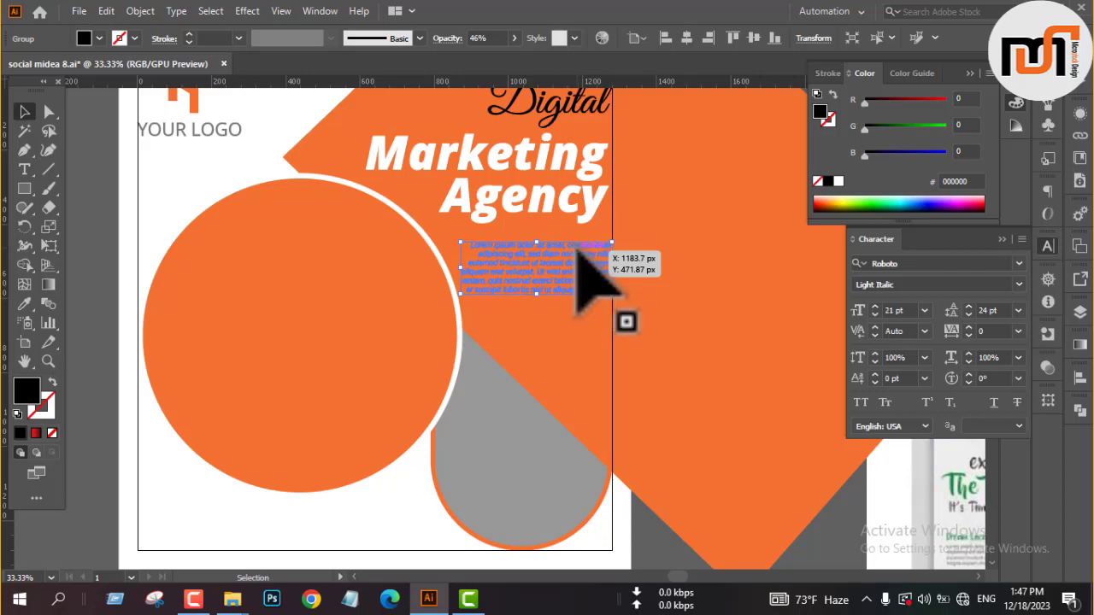
Try nudging the placeholder paragraph up closer to the Agency line
key(shift+Up)
key(shift+Up)
key(shift+Up)
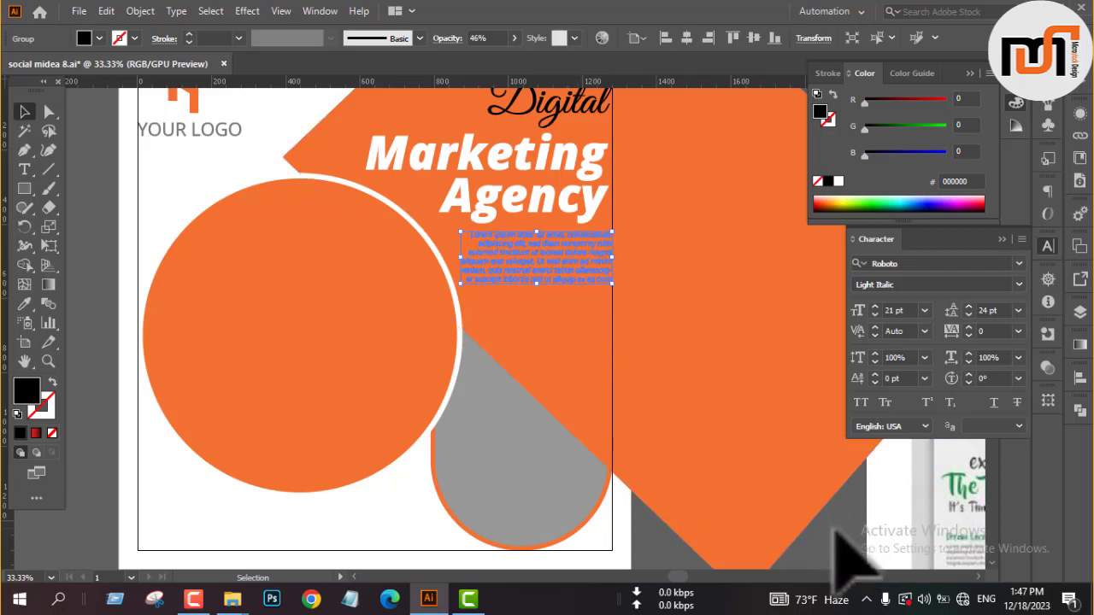
click(839, 529)
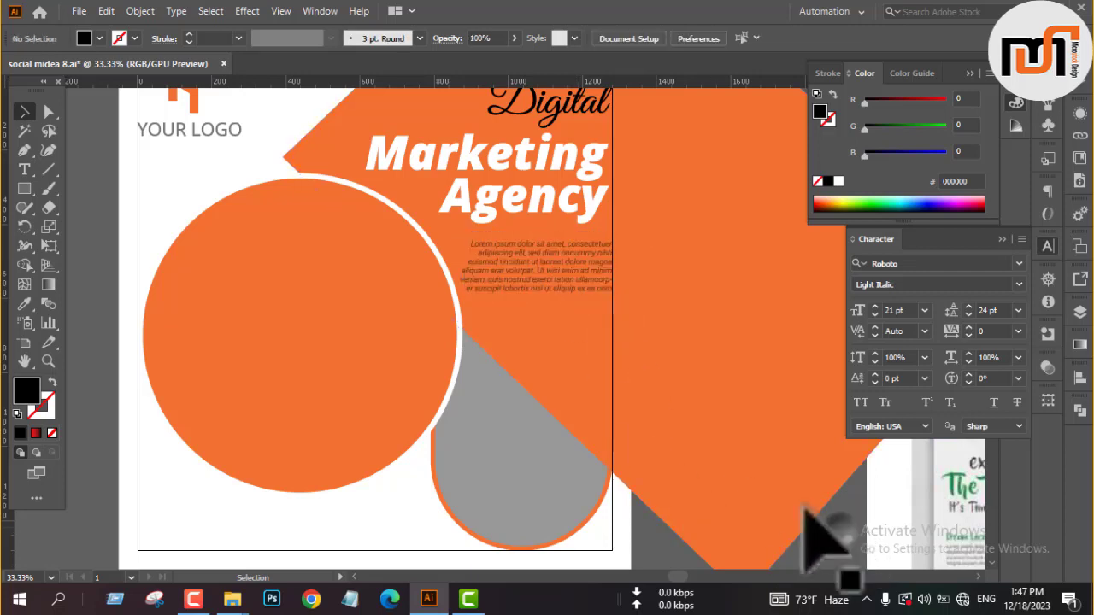
Set the placeholder paragraph's opacity to 45%
scroll(790, 321, down, 1)
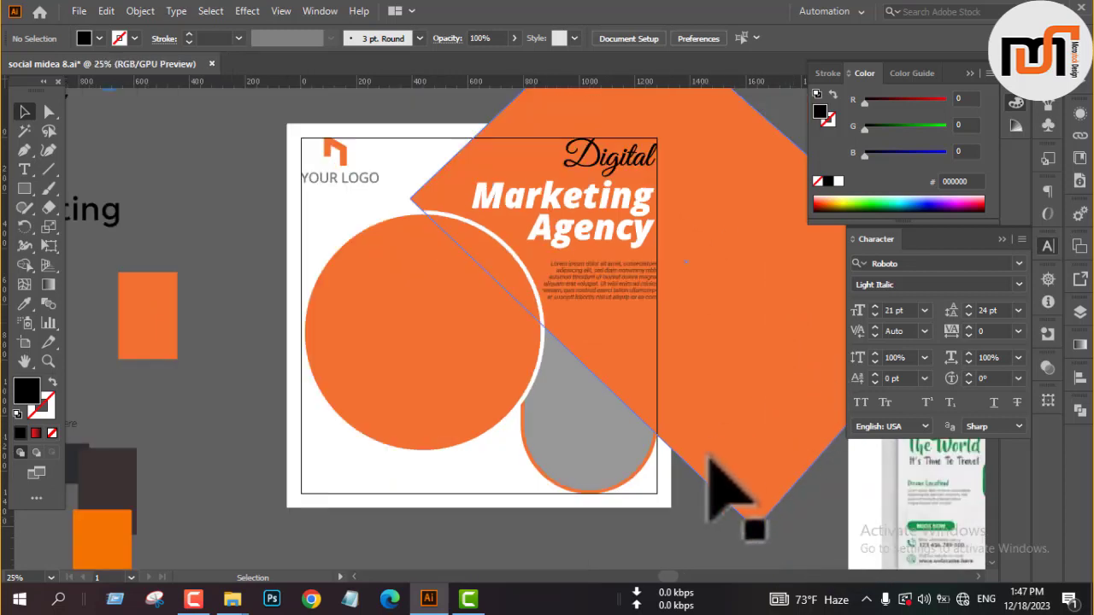
scroll(610, 379, up, 1)
click(588, 329)
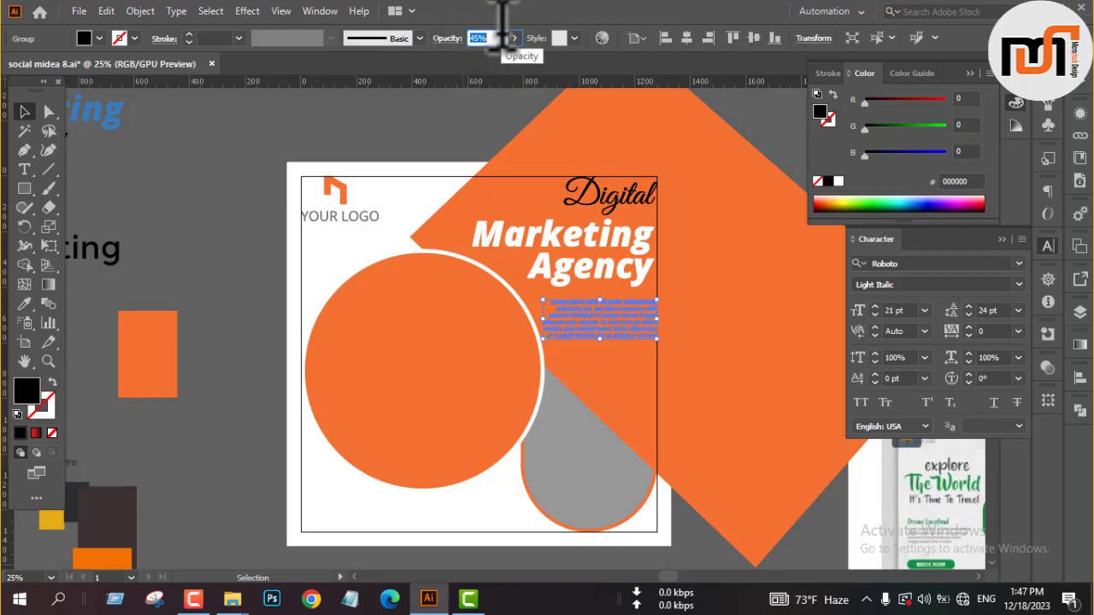
click(453, 132)
Round the left corner of the large orange diamond to a radius of about 136 px
scroll(640, 342, down, 1)
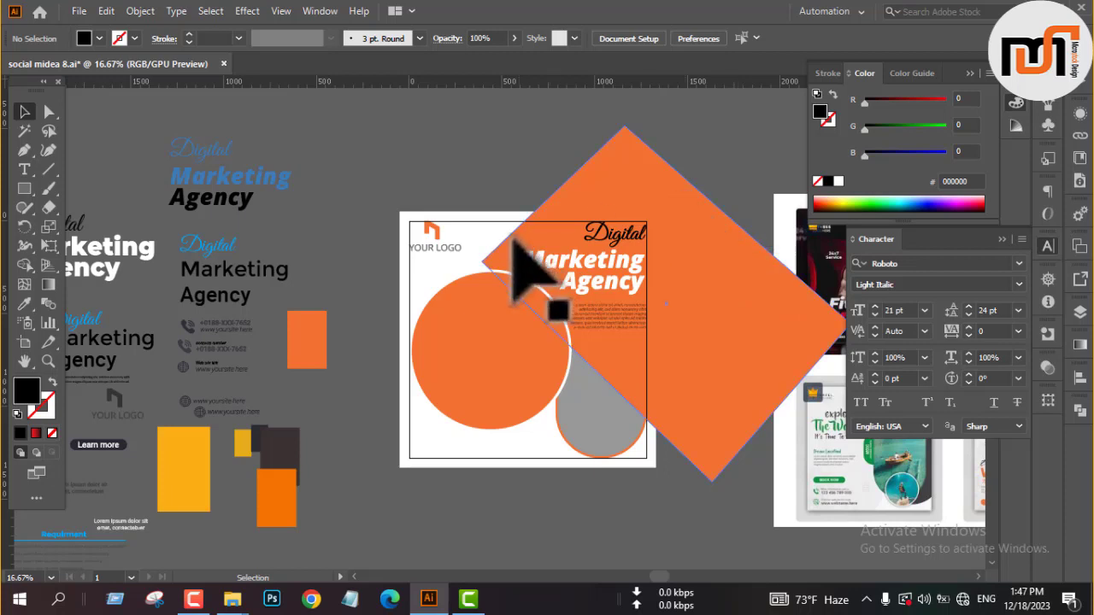
scroll(504, 244, up, 2)
key(a)
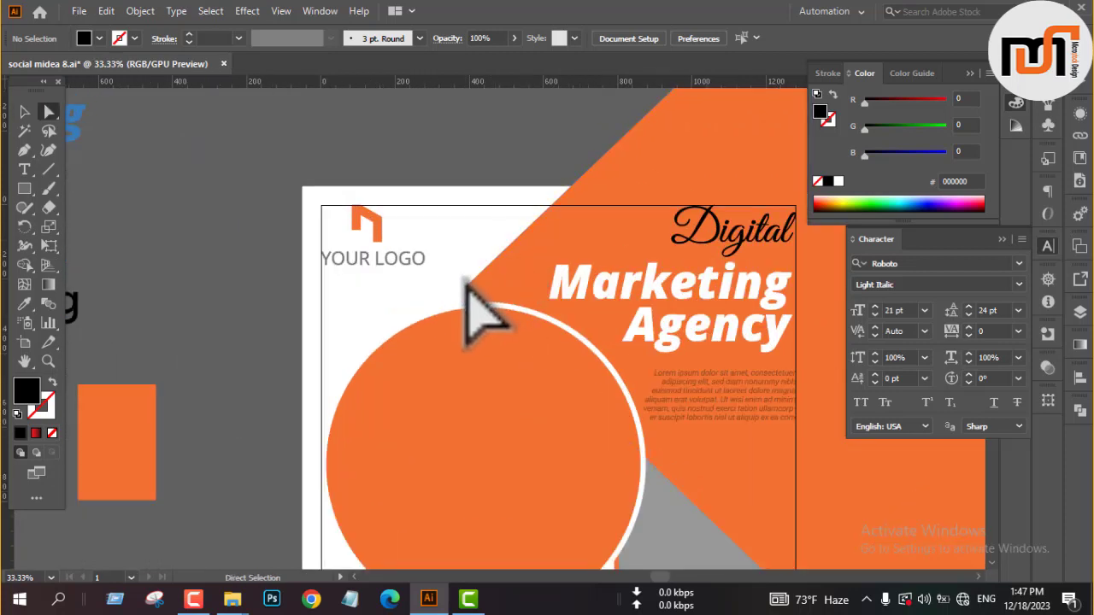
drag(469, 283, 562, 276)
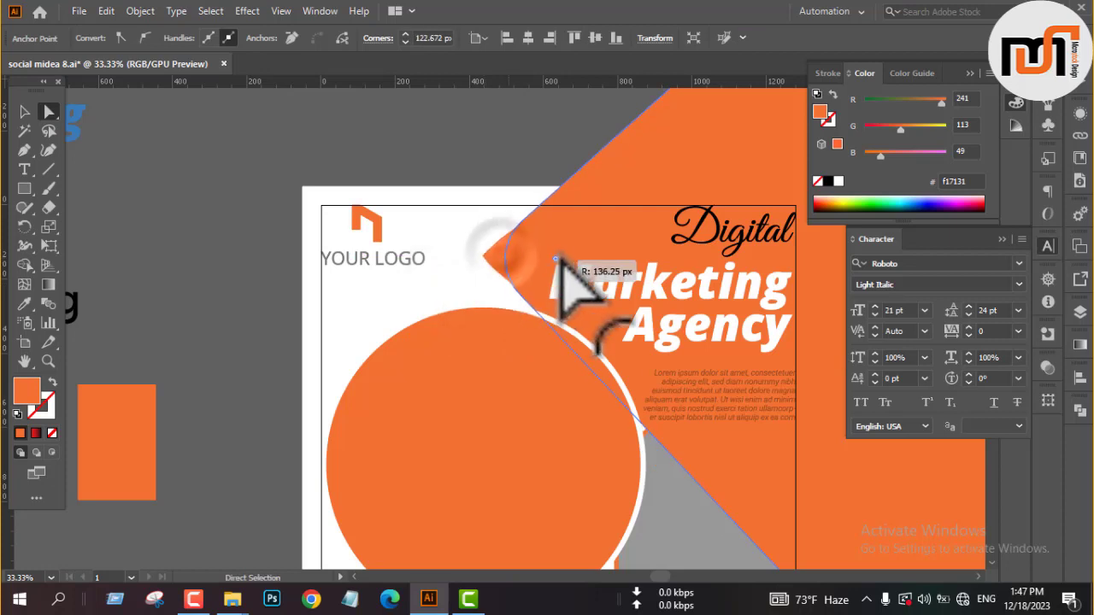
click(496, 124)
scroll(396, 188, down, 2)
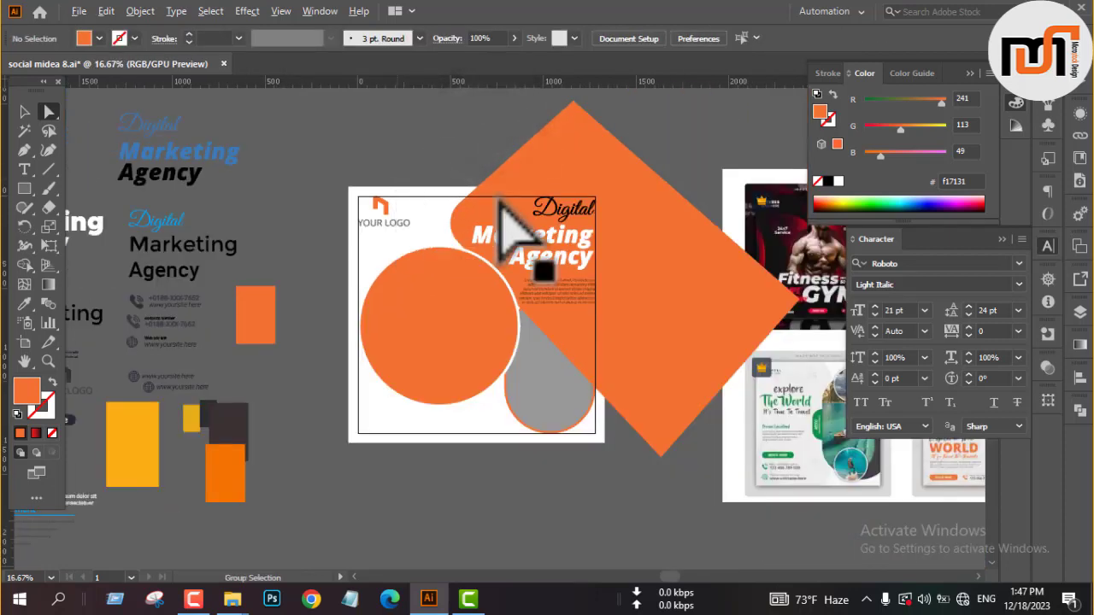
key(v)
Recolor the large orange circle with the gray (#999999) sampled from the smaller image shape
scroll(696, 193, down, 2)
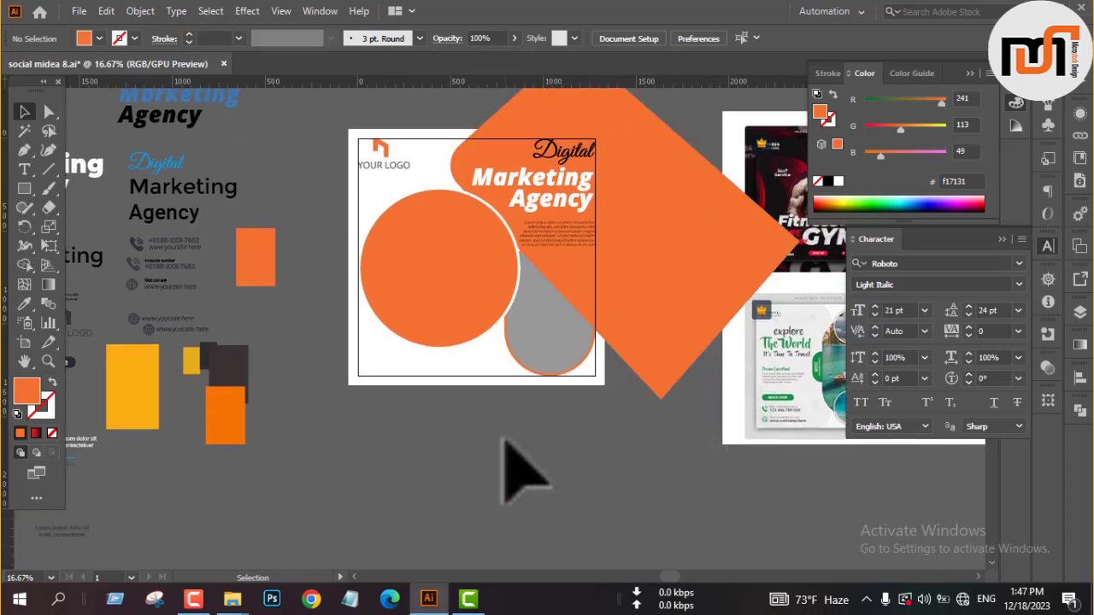
click(472, 301)
key(i)
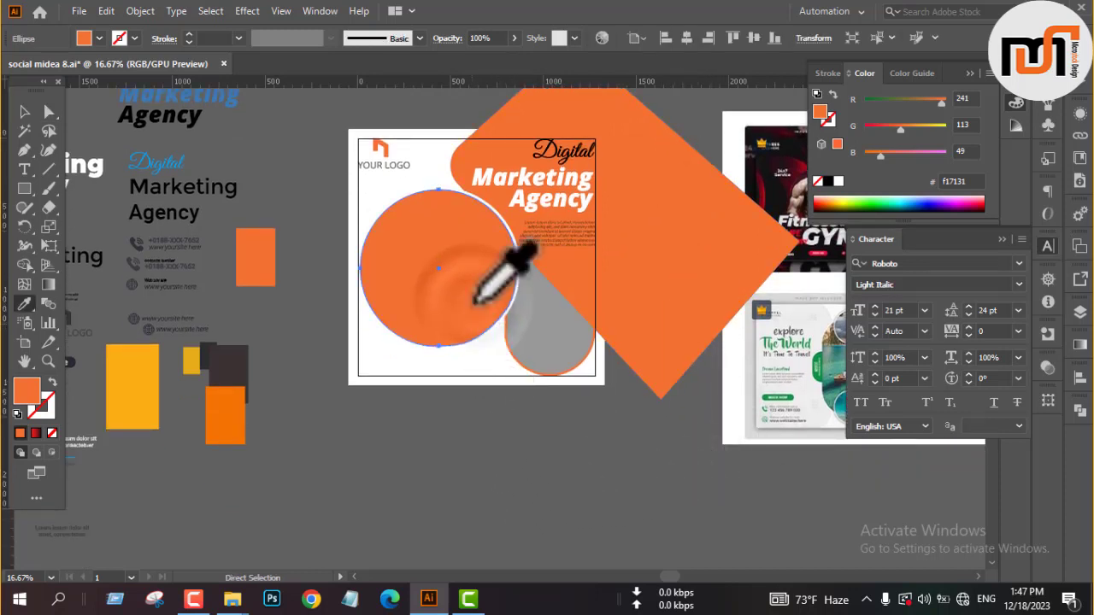
click(544, 328)
key(v)
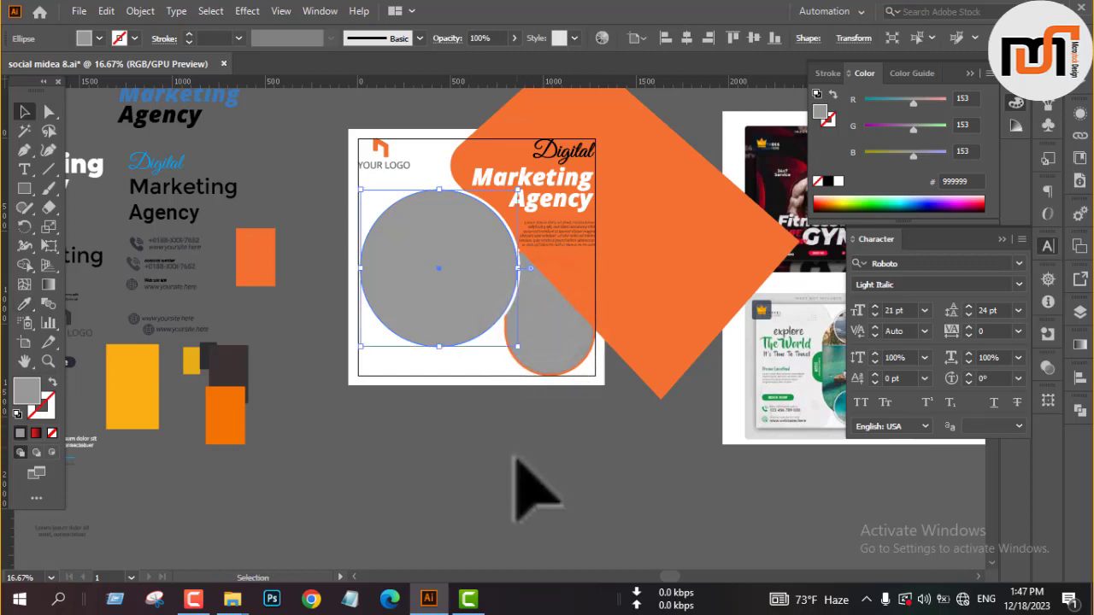
click(609, 479)
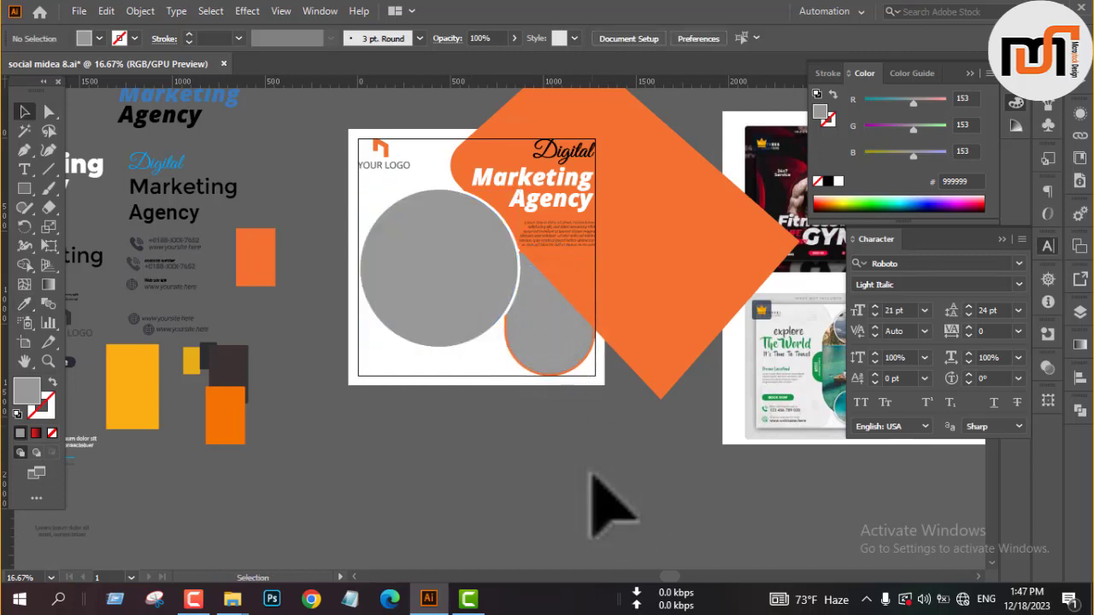
Copy the contact number and website link group from the spare elements to just below the artboard and ungroup the copy
drag(483, 436, 652, 469)
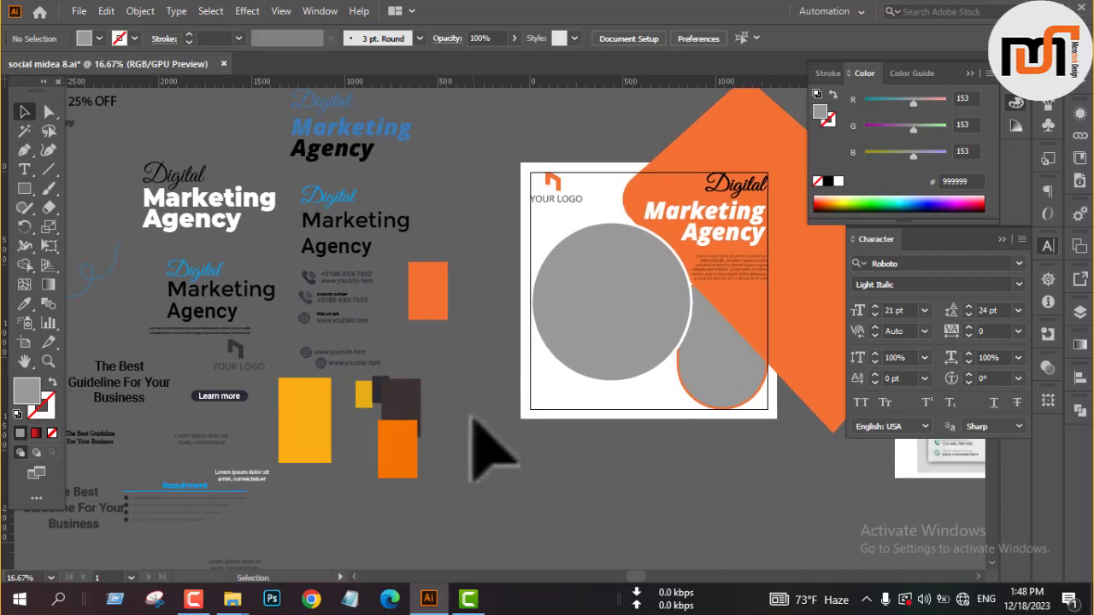
scroll(360, 352, up, 1)
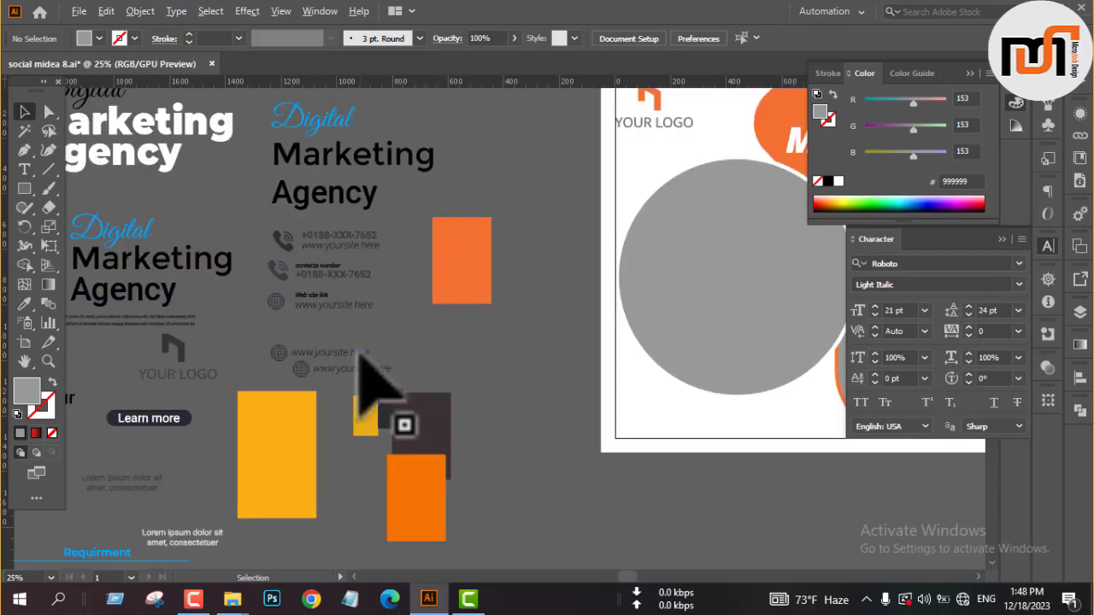
drag(419, 368, 286, 320)
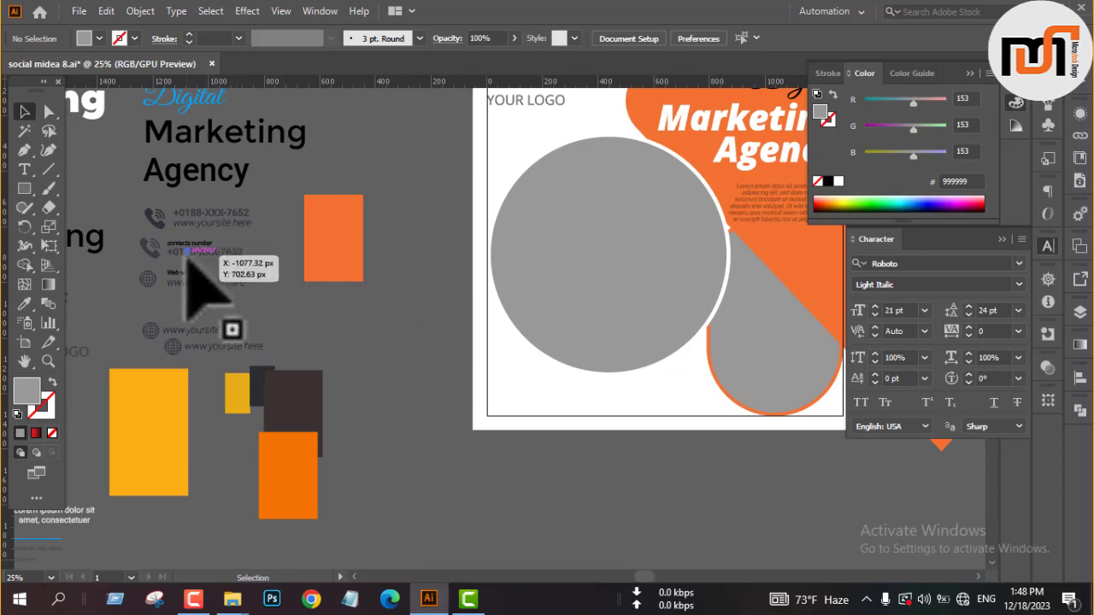
drag(188, 259, 545, 490)
right_click(545, 490)
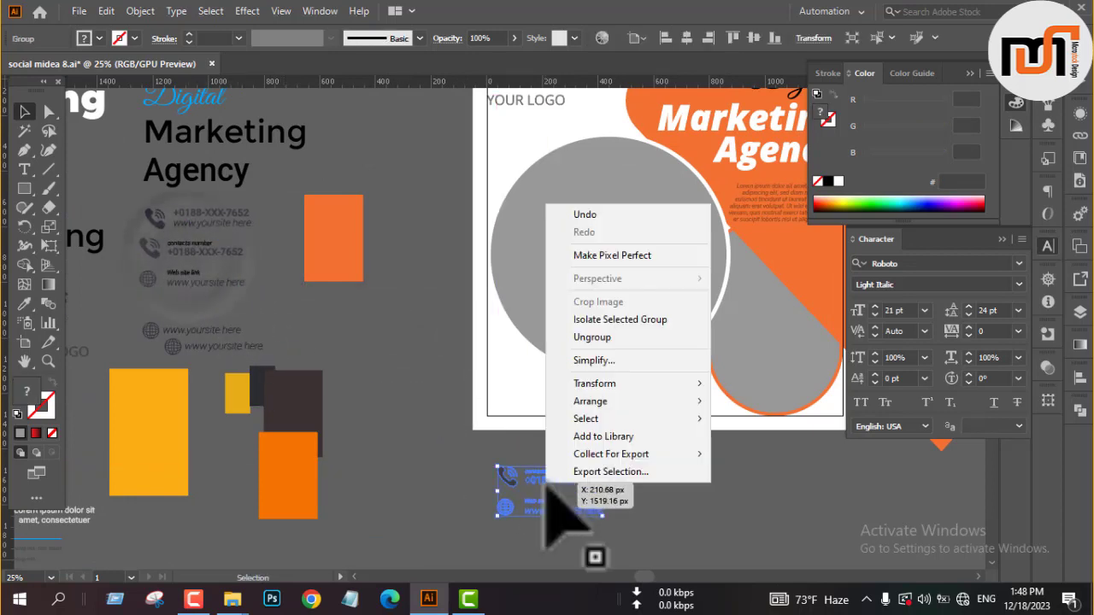
mouse_move(598, 402)
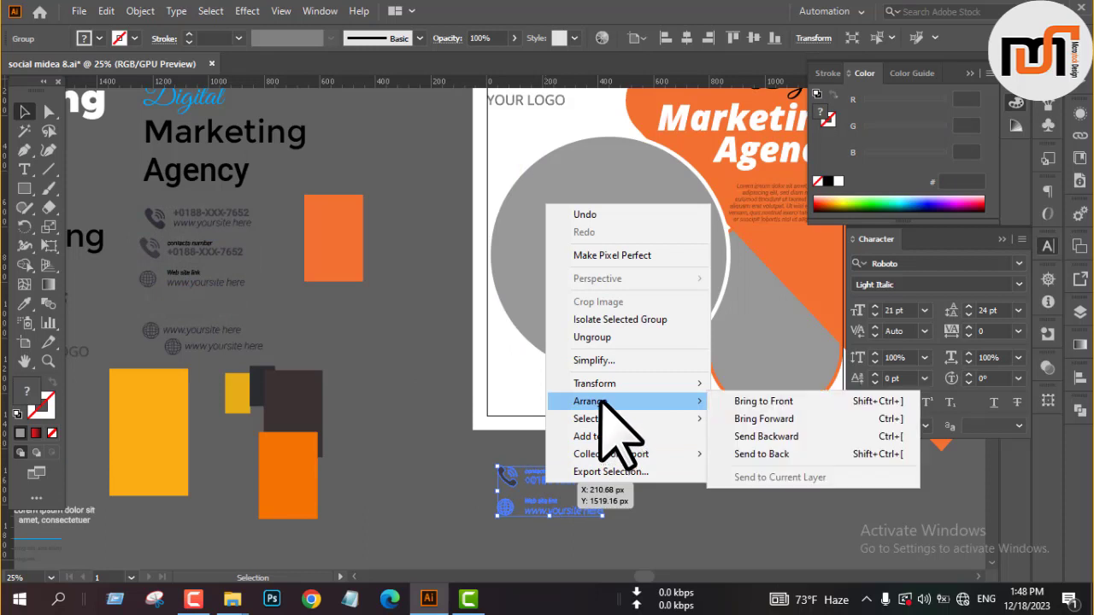
click(592, 337)
click(654, 465)
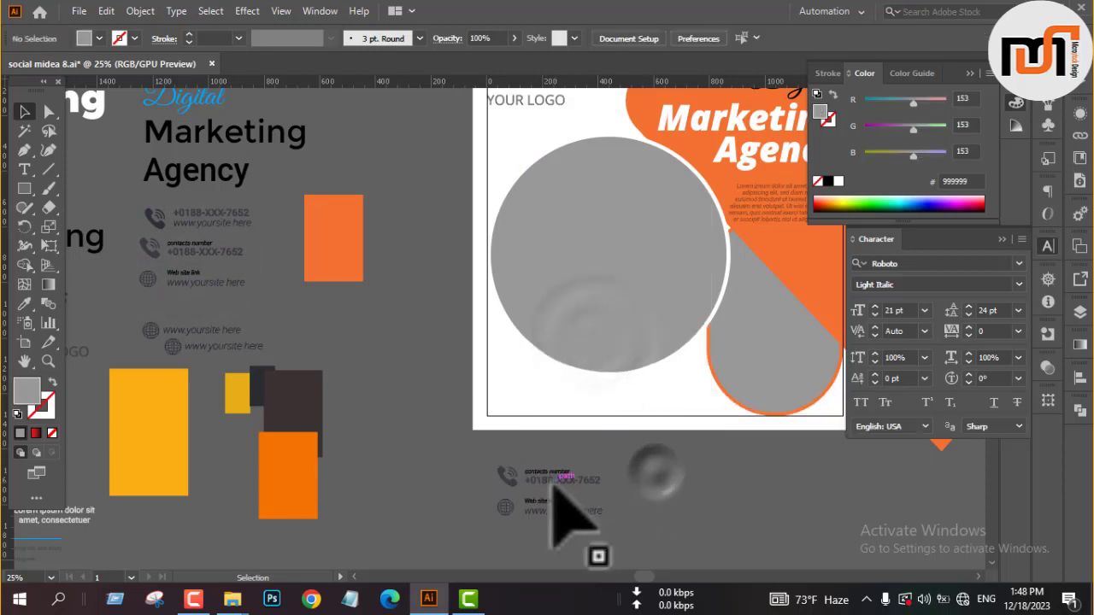
Group the phone icon with its contact number text and align it to the inner frame's left and bottom edges
click(551, 491)
click(449, 452)
drag(471, 453, 568, 475)
key(ctrl+g)
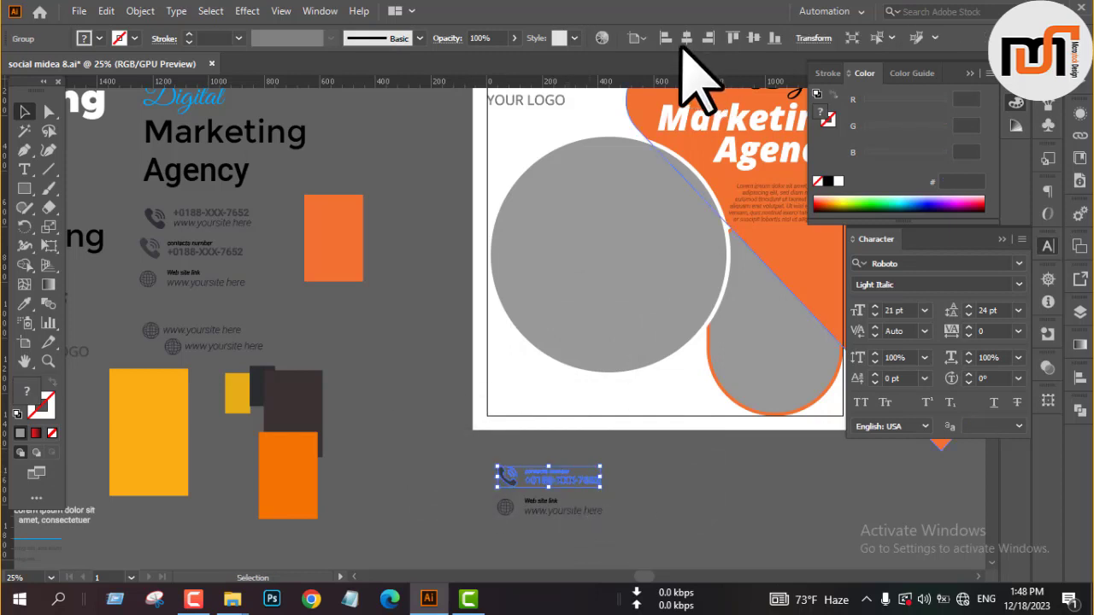
click(666, 37)
click(774, 38)
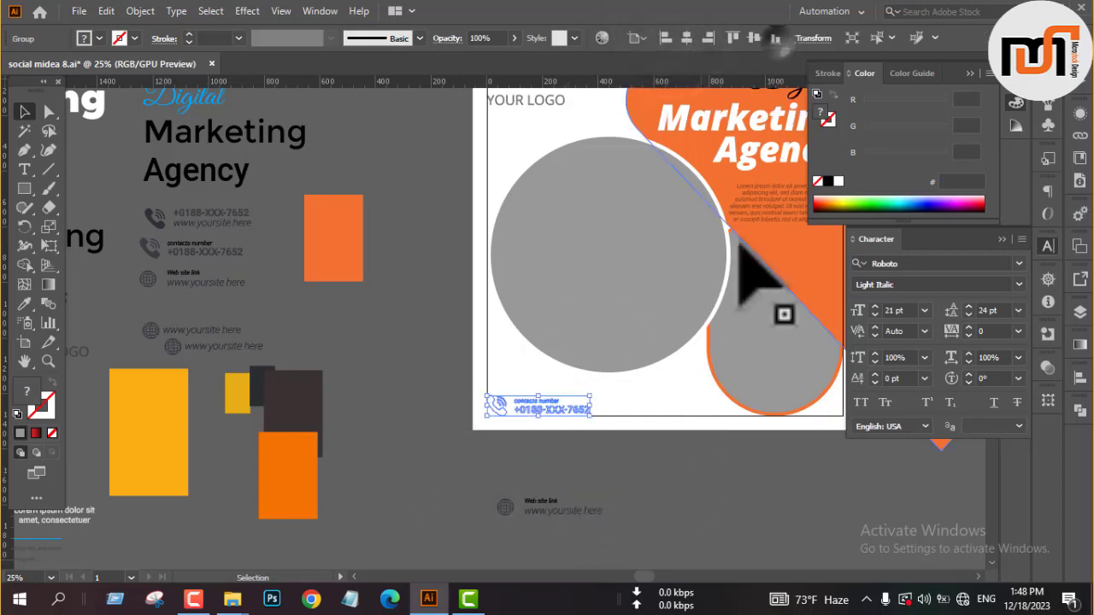
Bring the contact number group to the front
right_click(690, 472)
mouse_move(831, 392)
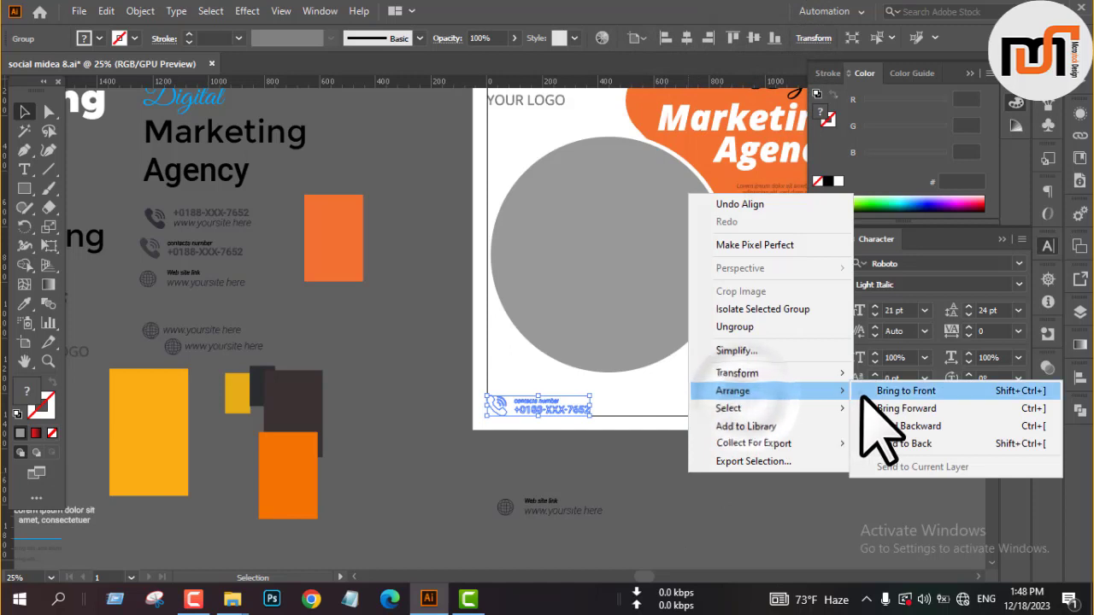
click(872, 385)
click(669, 467)
Group the globe icon with the website link text and align it to the inner frame's bottom edge, beside the contact number
drag(484, 485, 602, 530)
key(a)
key(v)
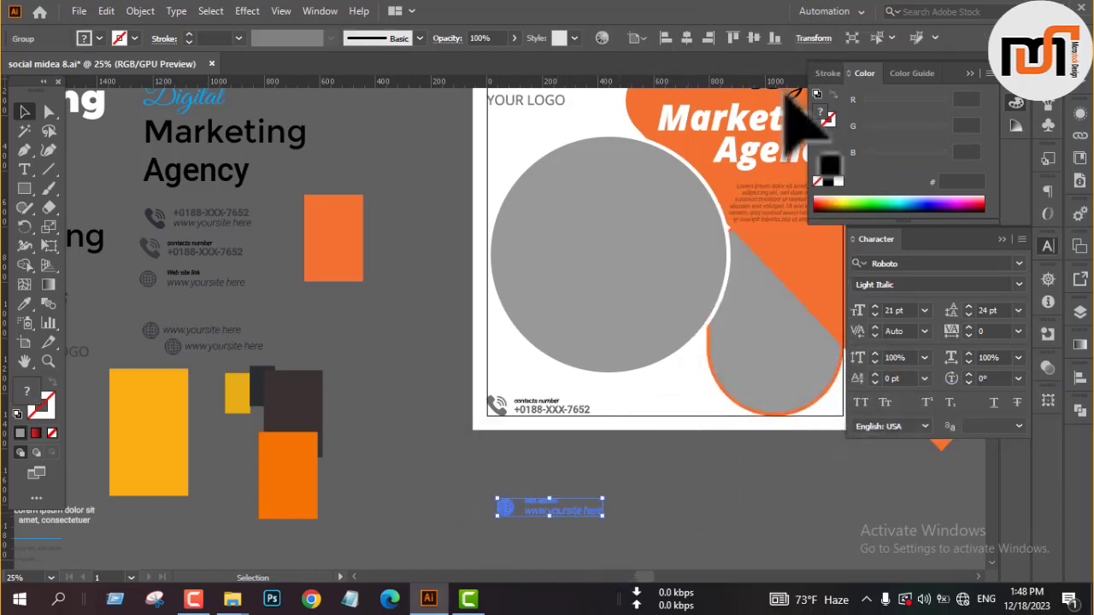
click(774, 38)
Bring the website link group to the front
right_click(763, 495)
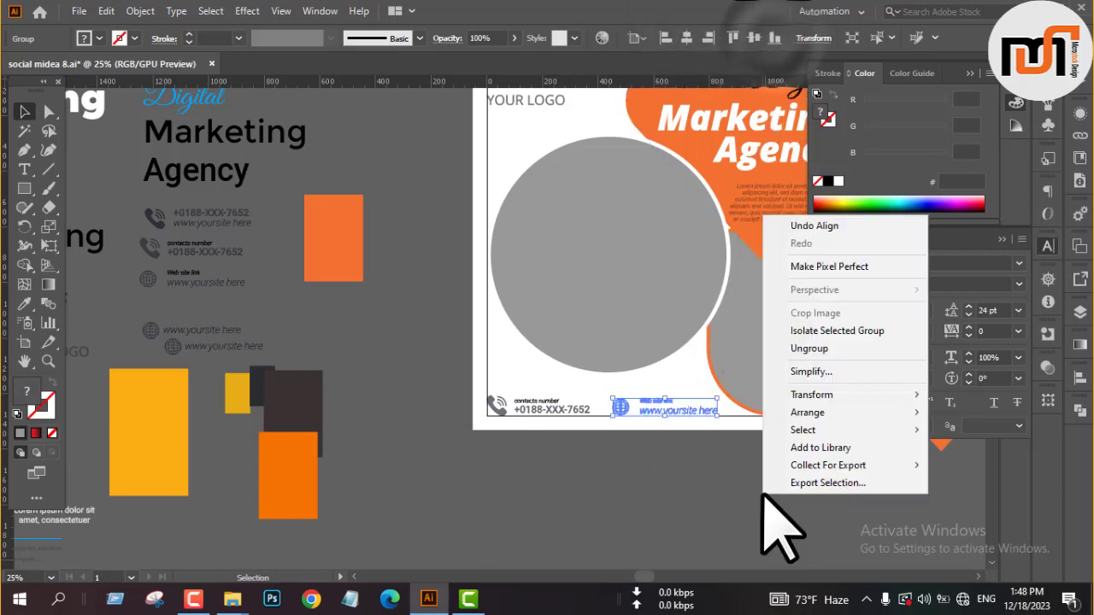
click(820, 414)
click(744, 413)
click(759, 507)
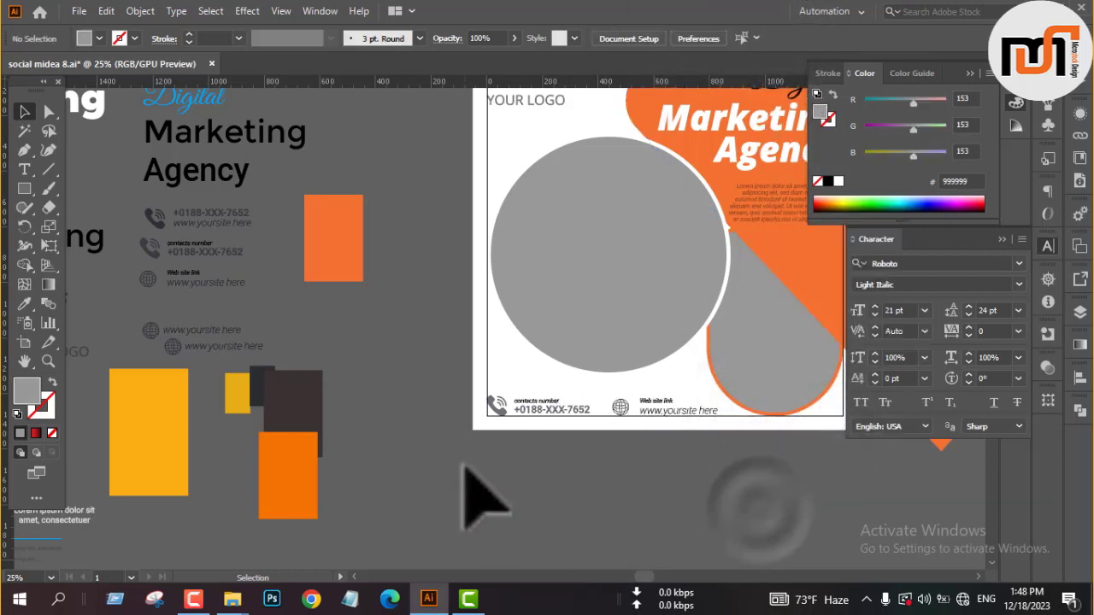
Recolor the phone and globe icons with the orange (#f17131) sampled from the large diamond
scroll(464, 468, down, 2)
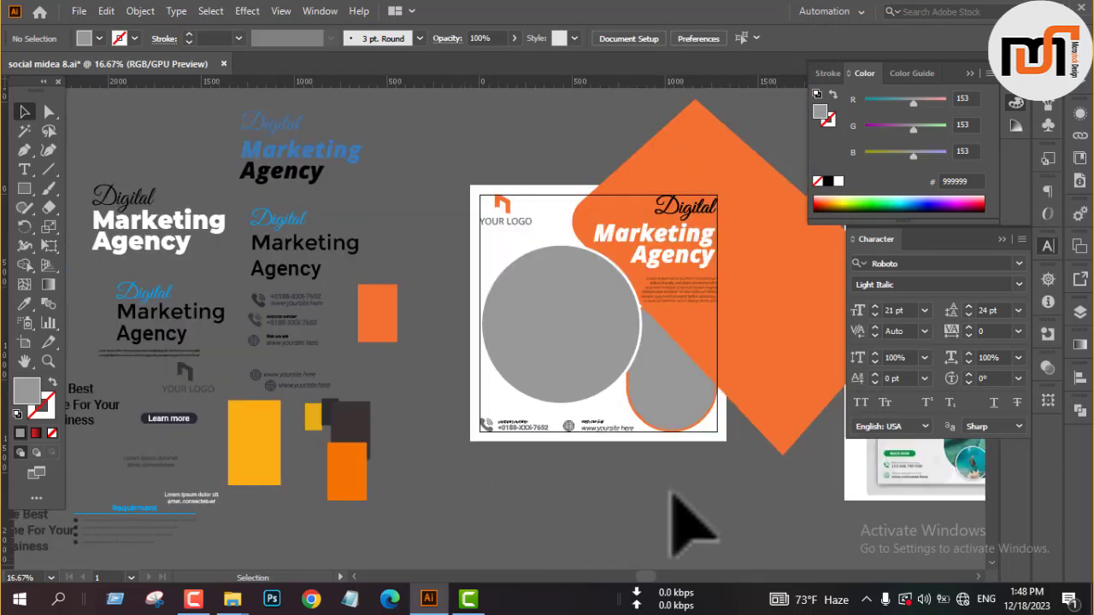
scroll(672, 494, up, 1)
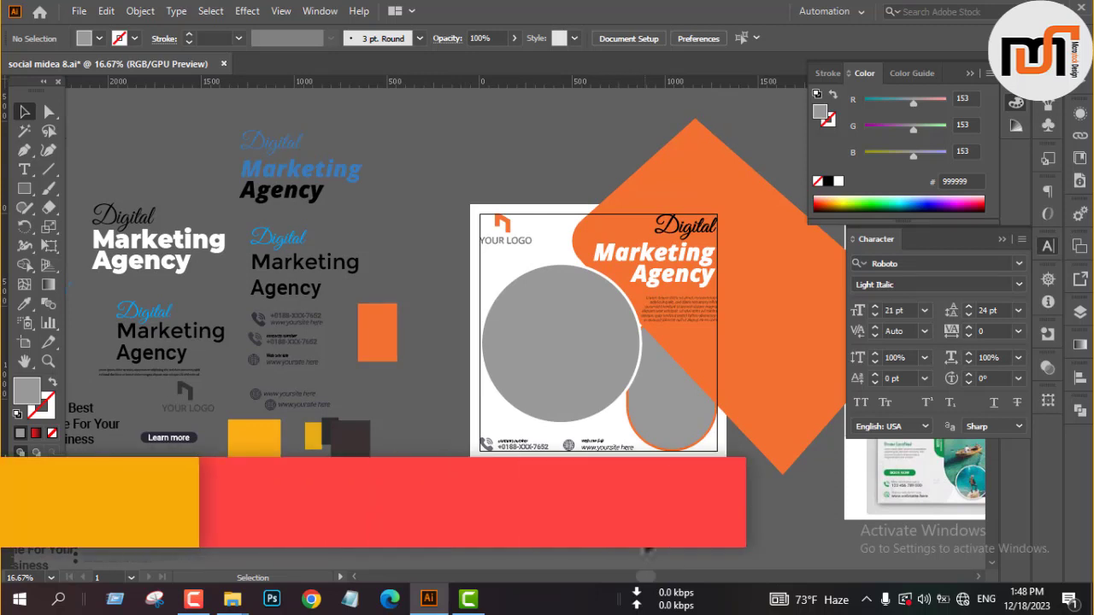
drag(727, 322, 645, 313)
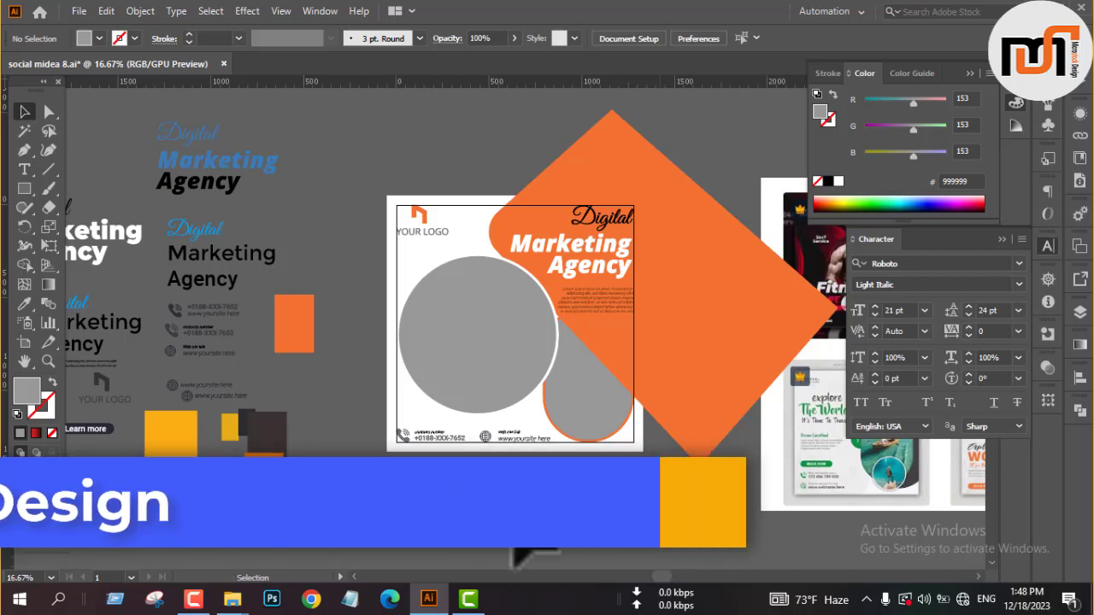
scroll(501, 488, up, 2)
key(a)
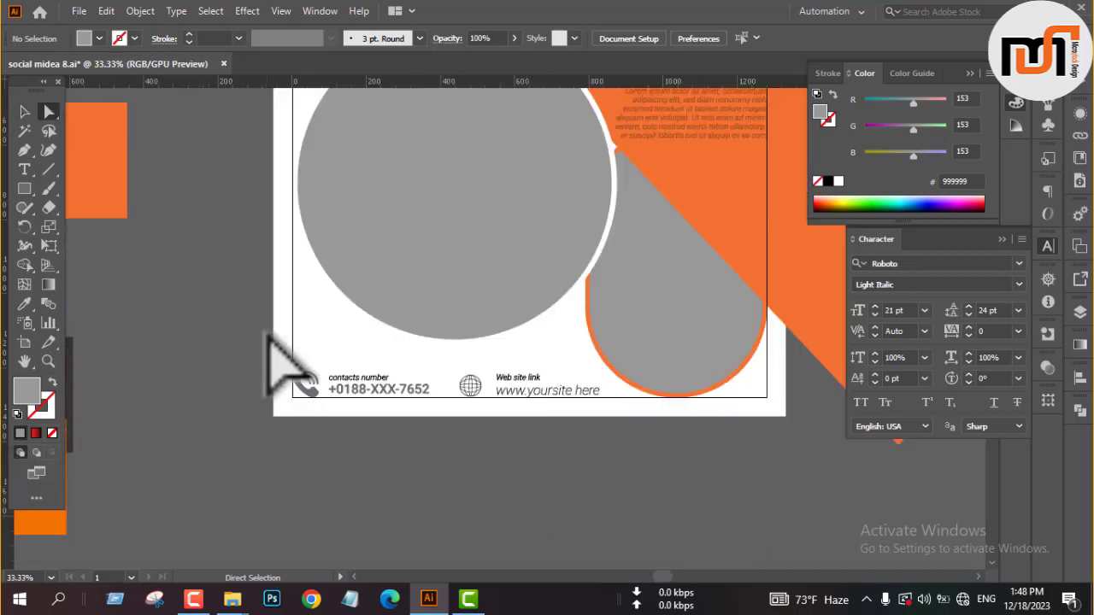
drag(323, 436, 324, 437)
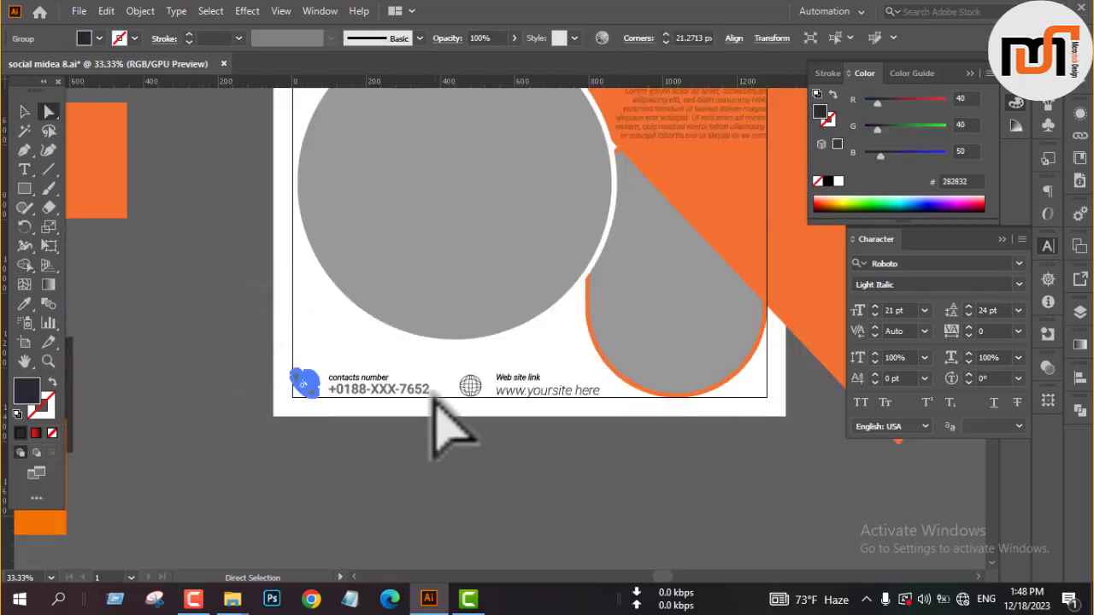
drag(456, 359, 487, 443)
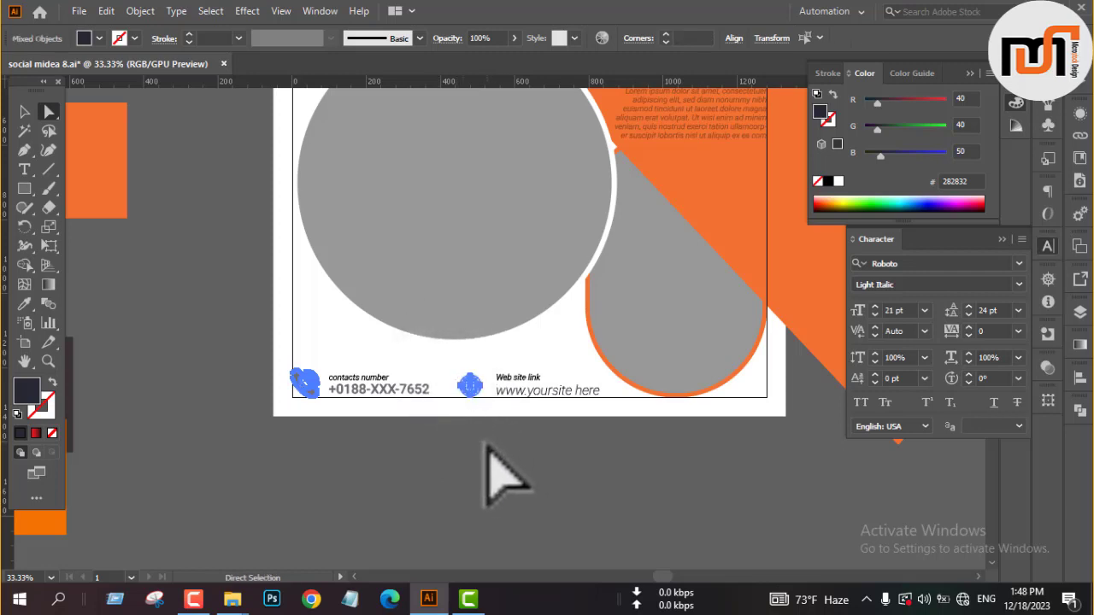
key(i)
click(713, 197)
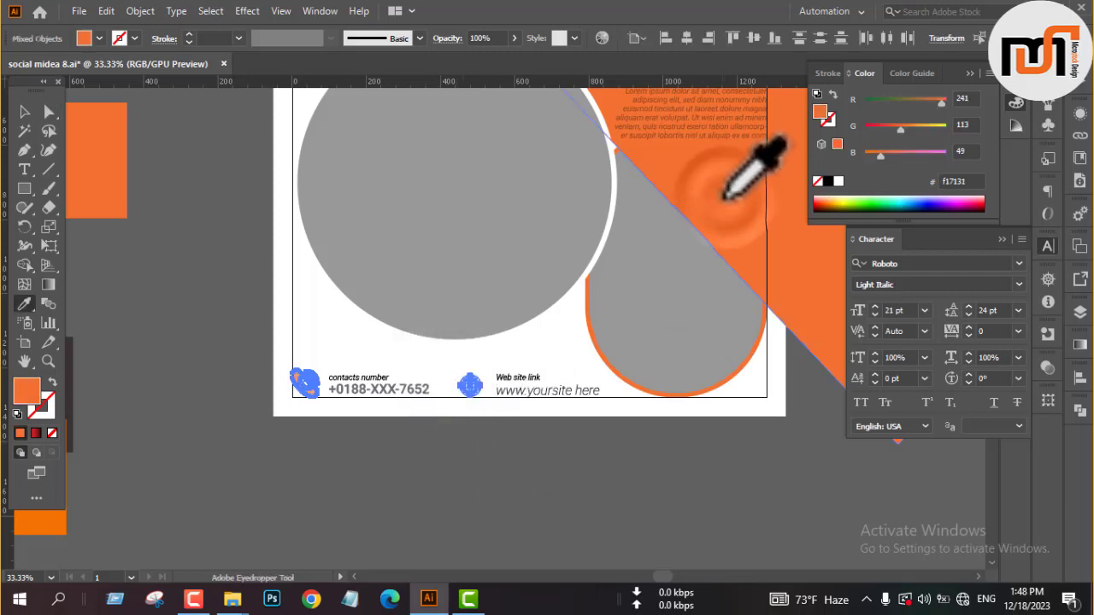
key(v)
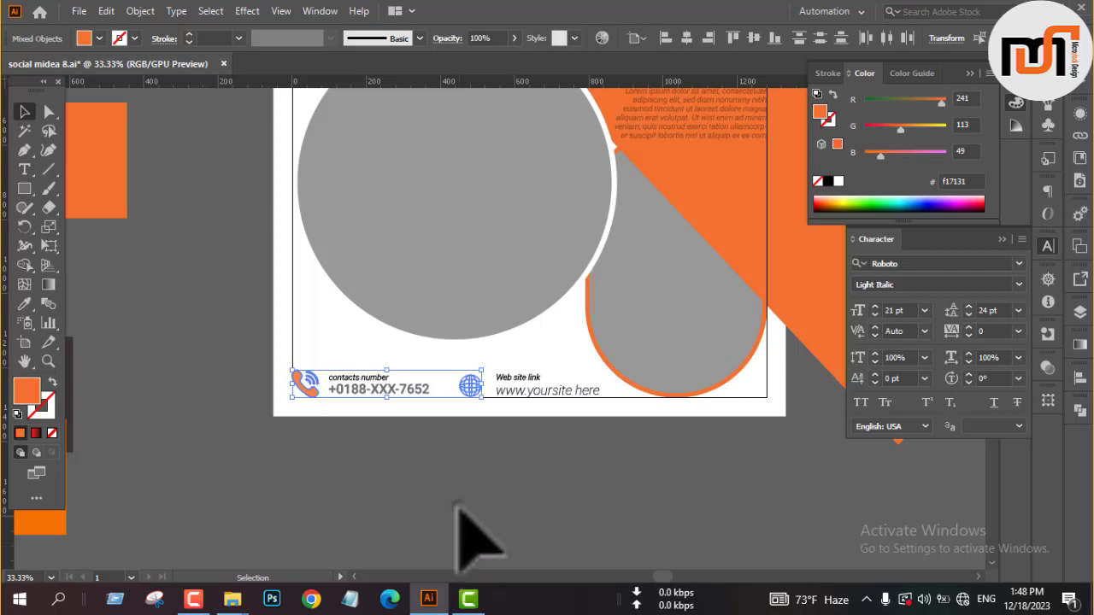
click(454, 495)
Unlock all objects and trim away the part of the orange diamond outside the white background square with Shape Builder
scroll(468, 500, down, 2)
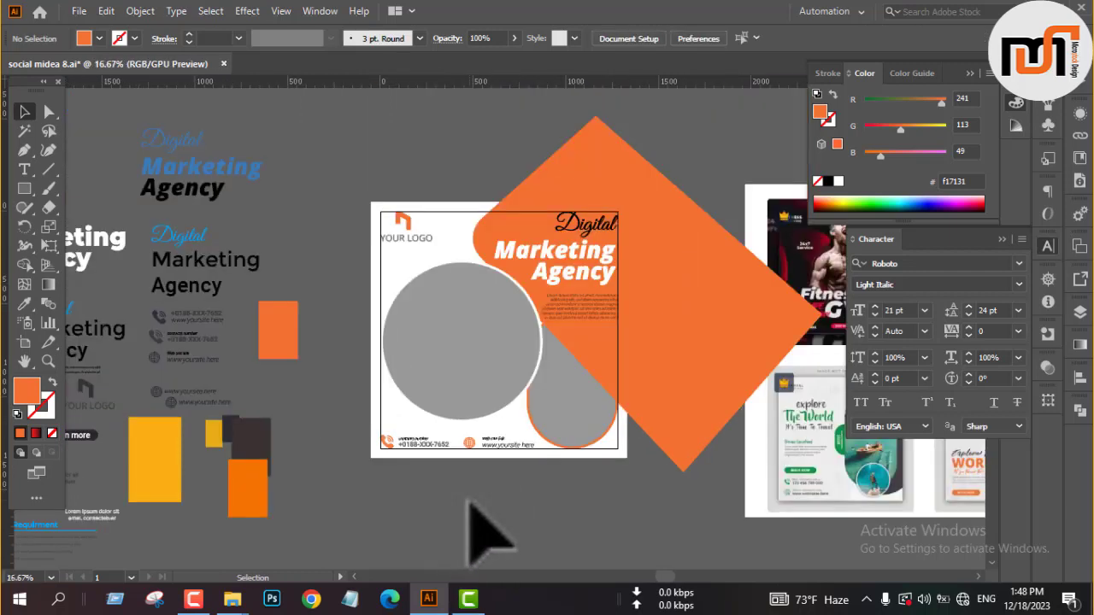
key(ctrl+alt+2)
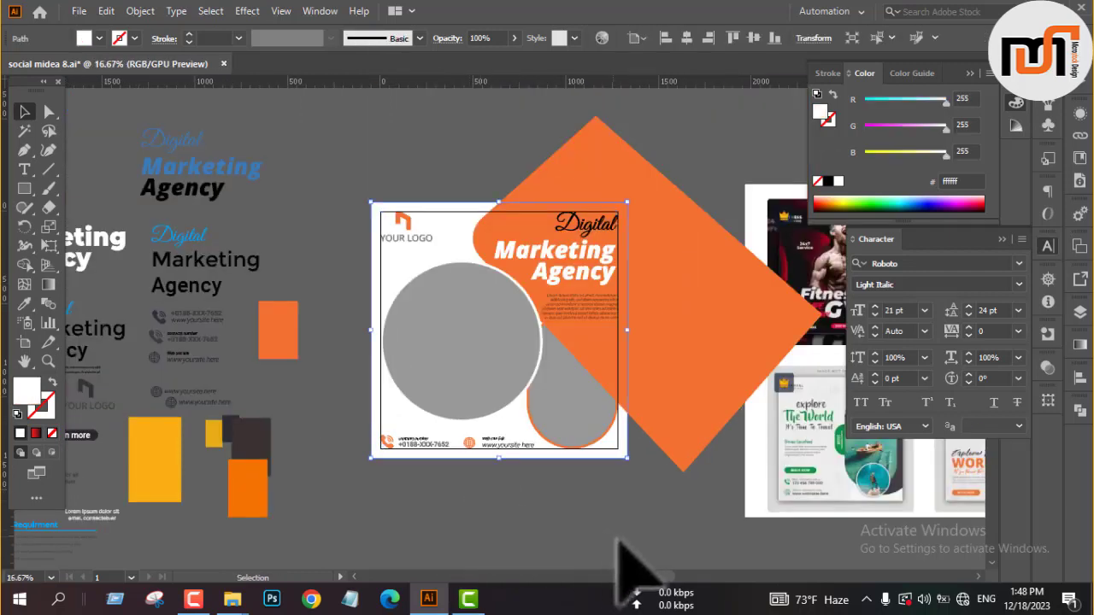
click(620, 537)
click(501, 229)
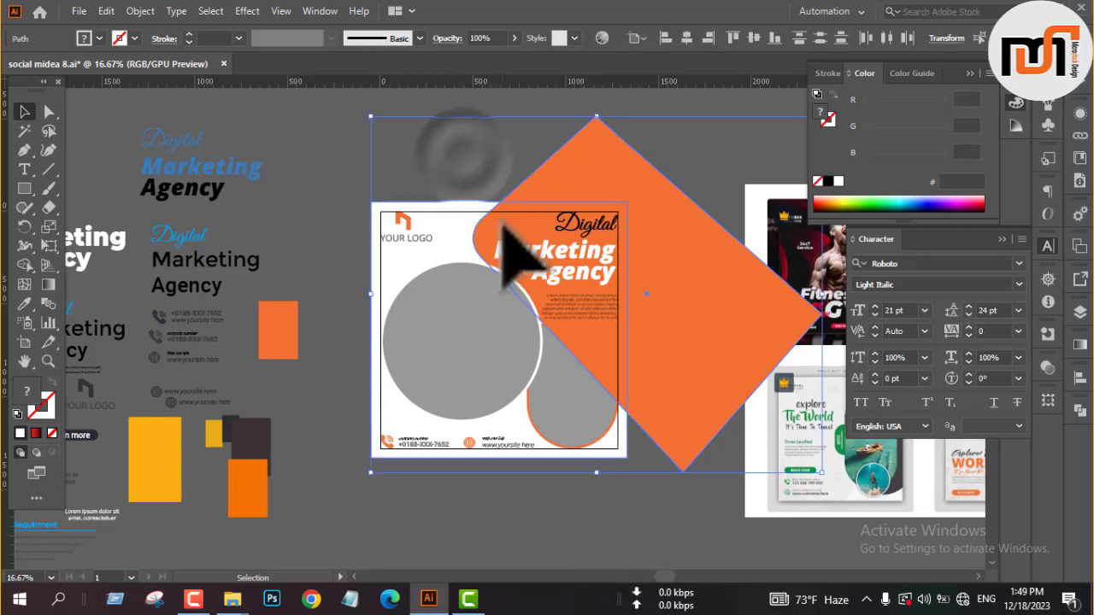
click(24, 265)
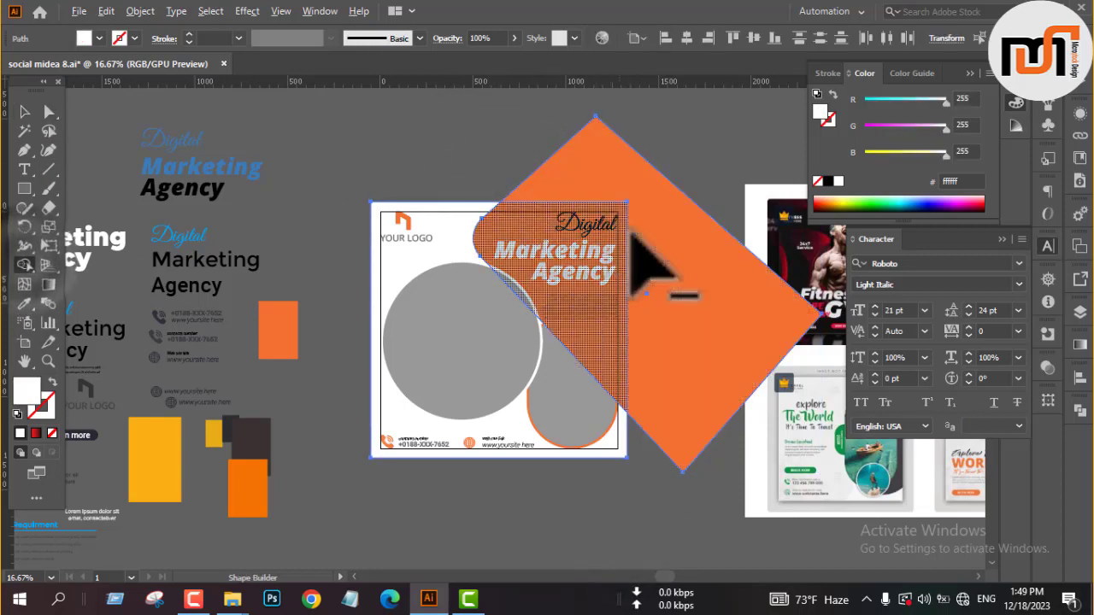
alt+click(664, 244)
key(v)
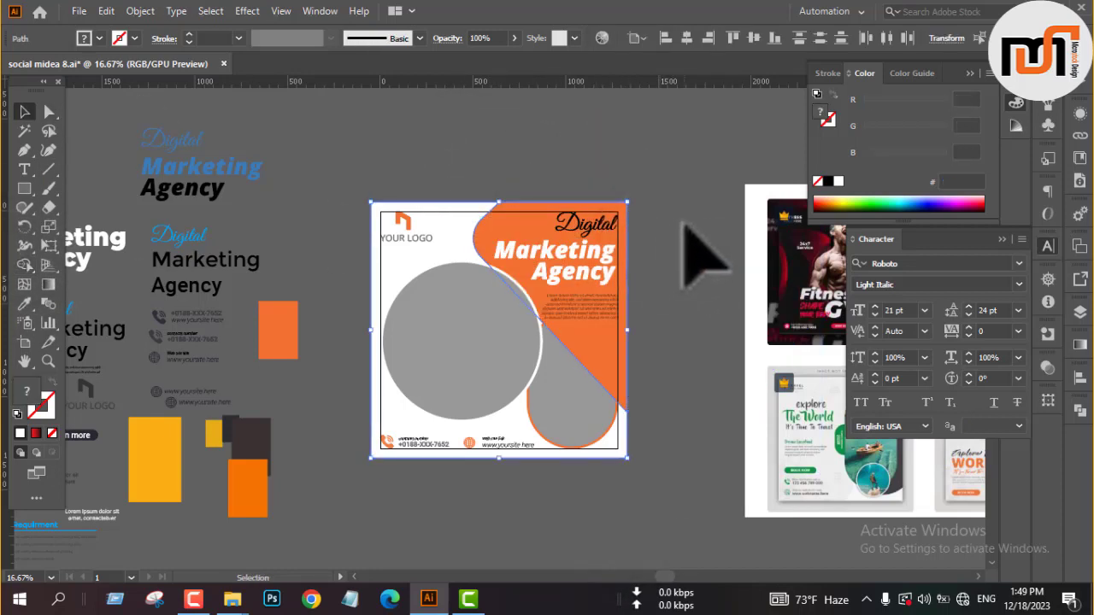
Move the white background square out of the post design to the empty canvas below the reference posts
click(675, 229)
click(416, 256)
scroll(469, 192, down, 3)
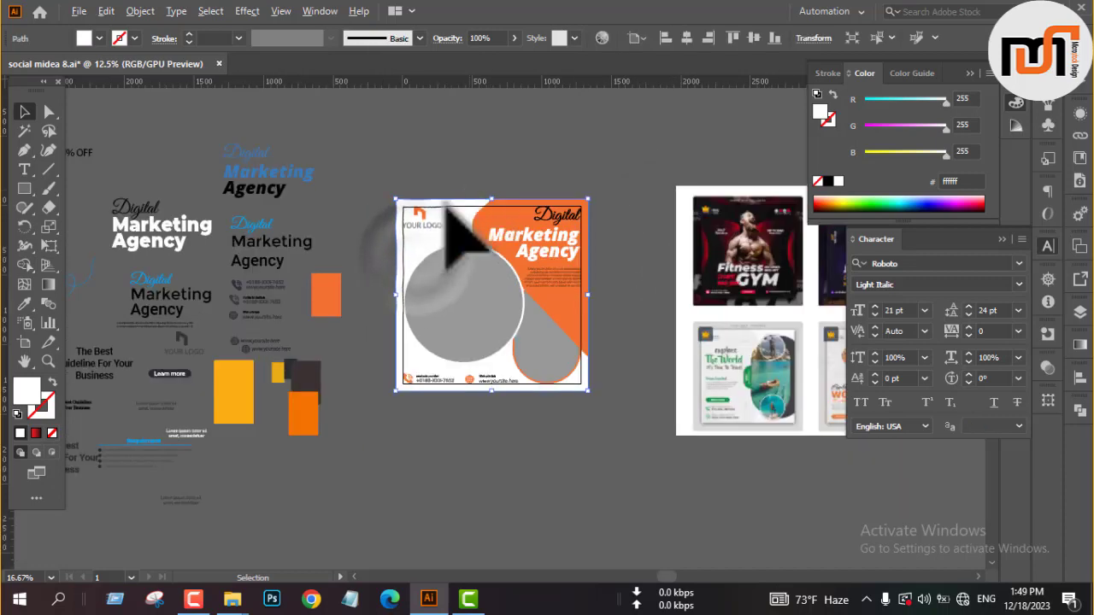
drag(438, 213, 643, 380)
click(505, 371)
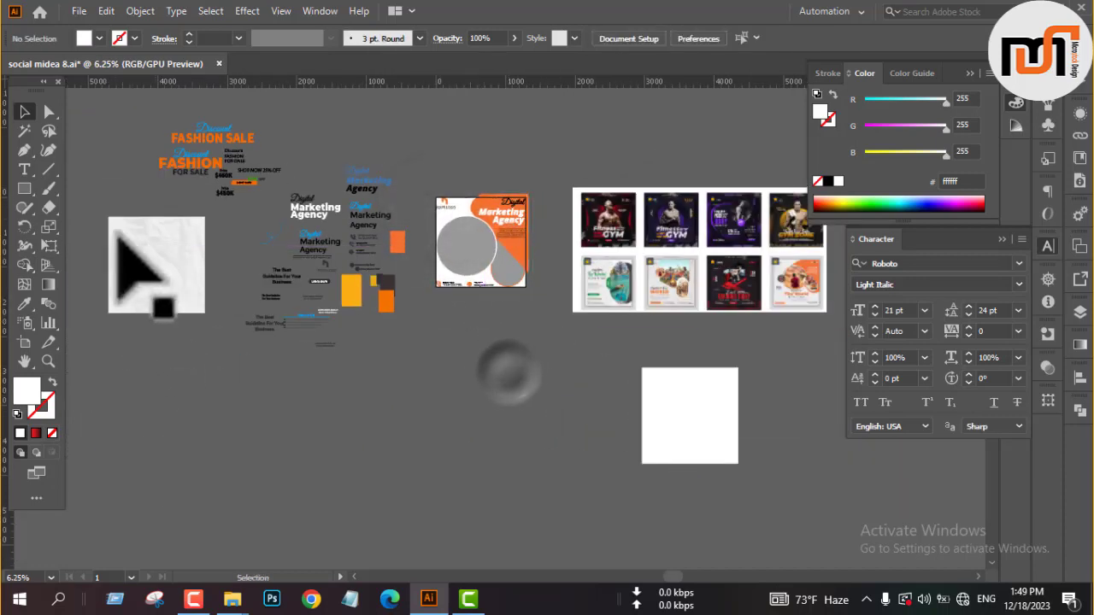
Place the crumpled paper texture behind the post design as its background and center it horizontally and vertically on the artboard
drag(111, 177, 123, 295)
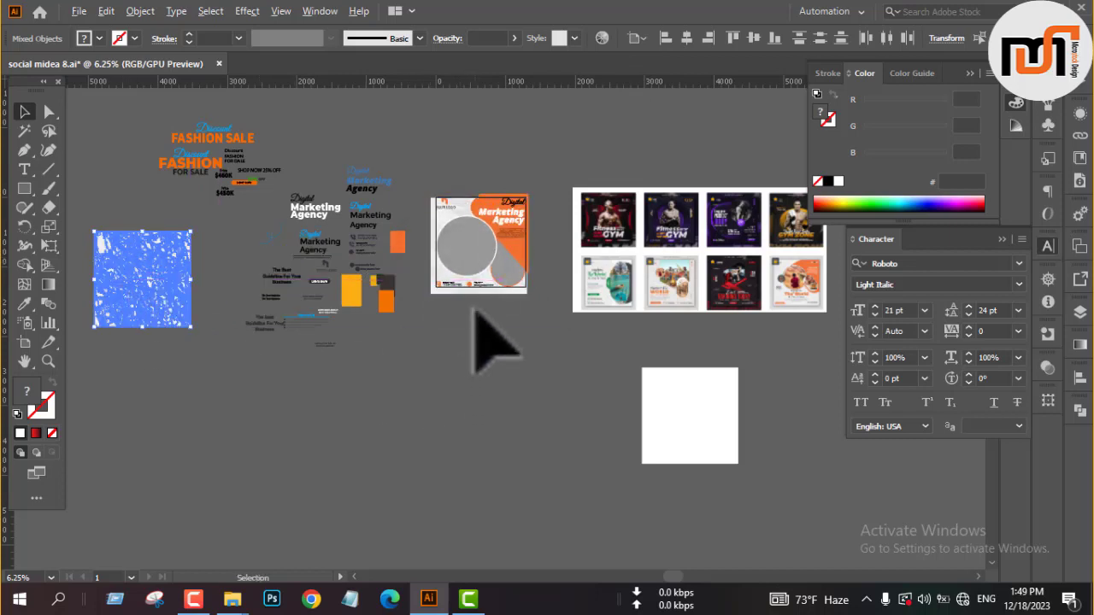
scroll(475, 311, up, 3)
drag(581, 321, 616, 266)
click(687, 37)
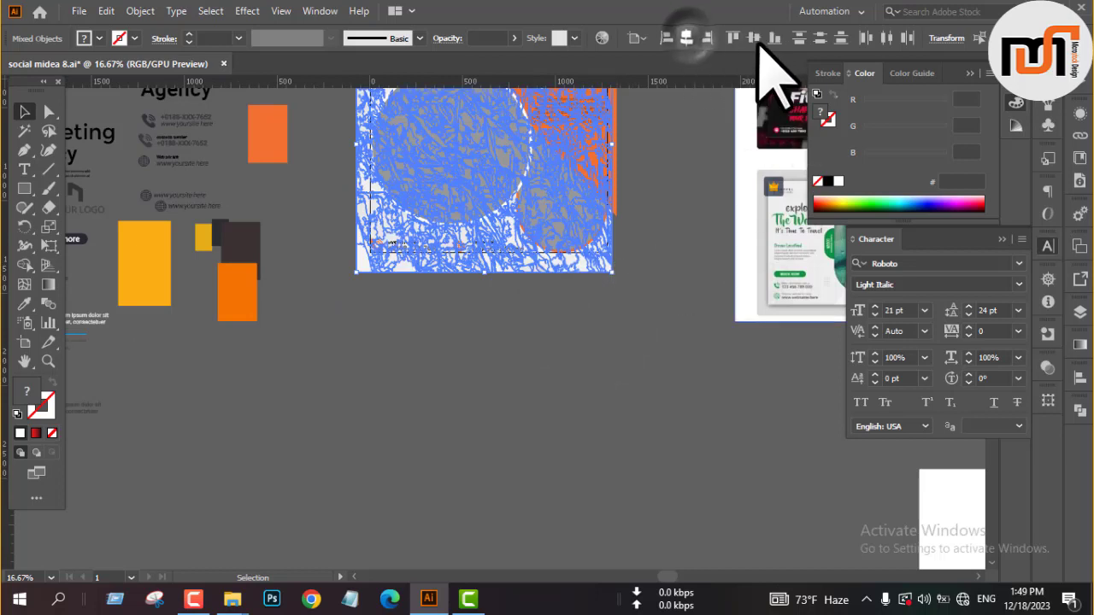
click(753, 38)
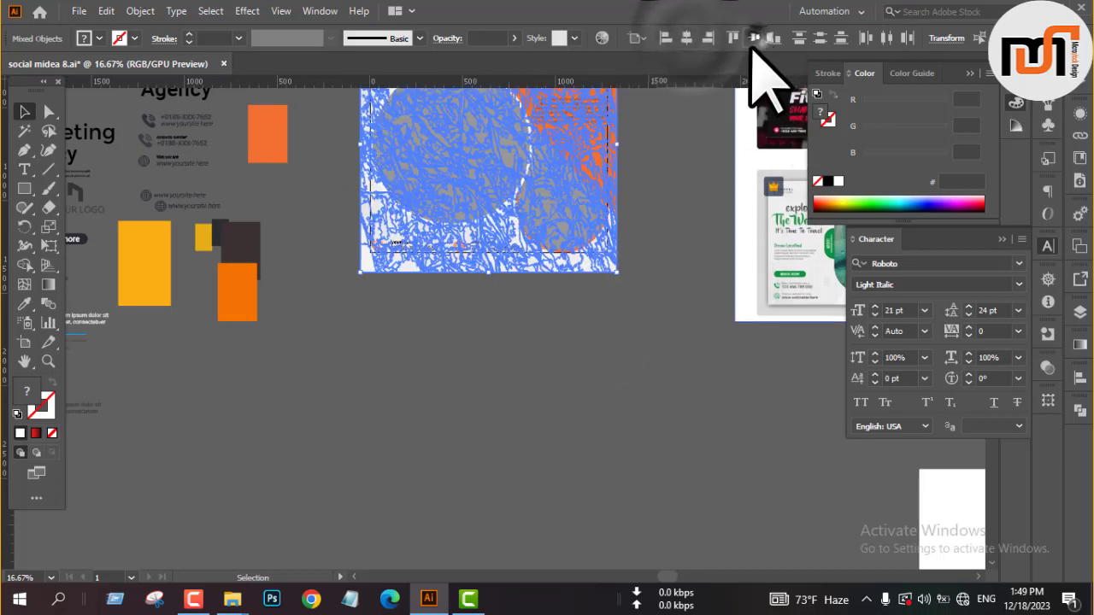
click(578, 359)
scroll(578, 358, up, 3)
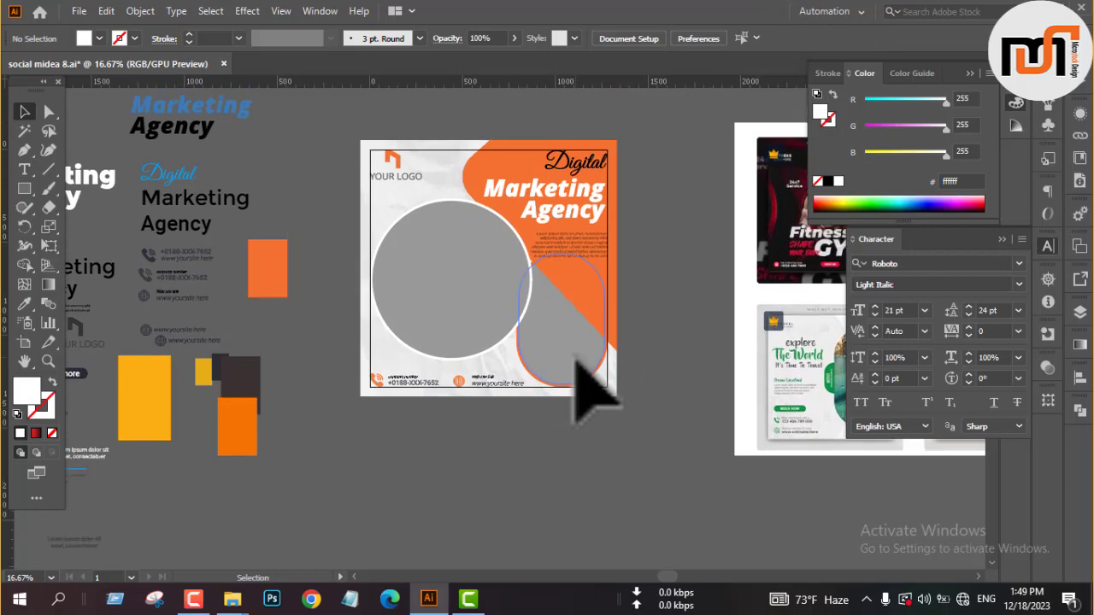